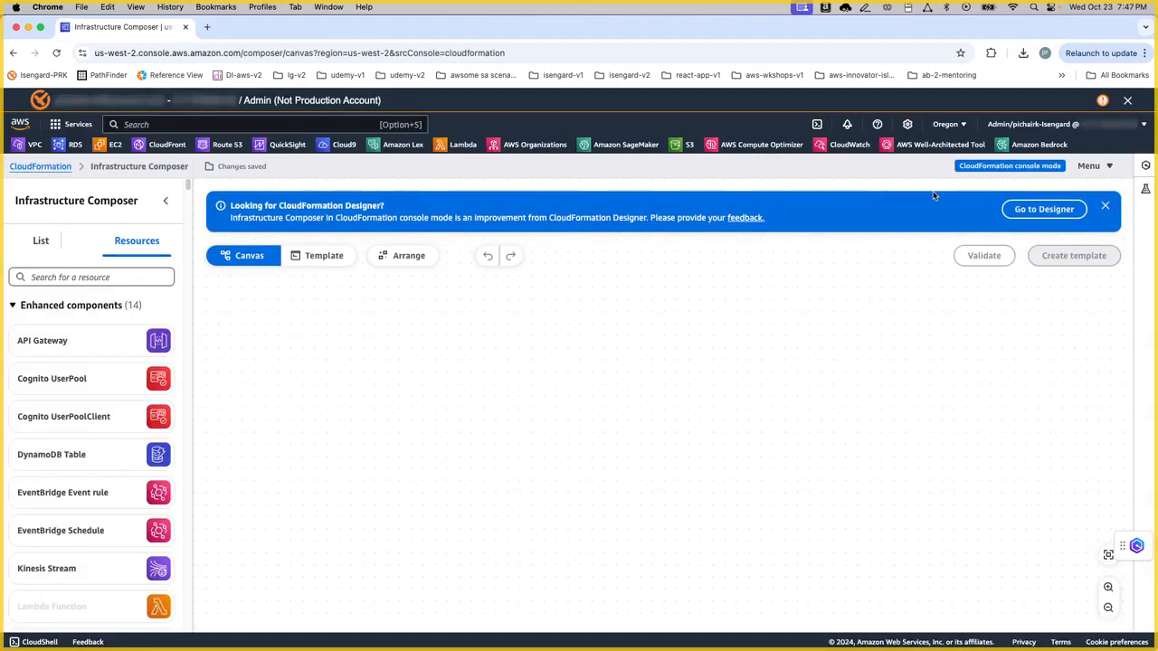
Step: Open the template file iac-p2-us-west-2a-v2-102324.yaml on the Infrastructure Composer canvas
click(1104, 206)
click(1095, 167)
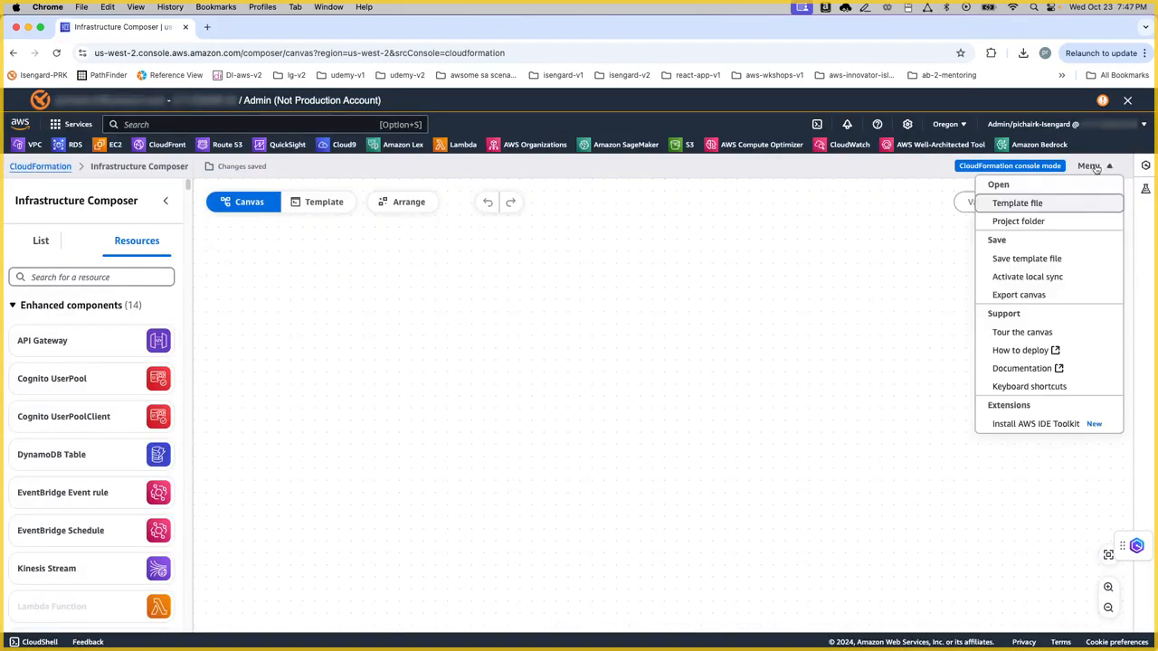
click(1037, 205)
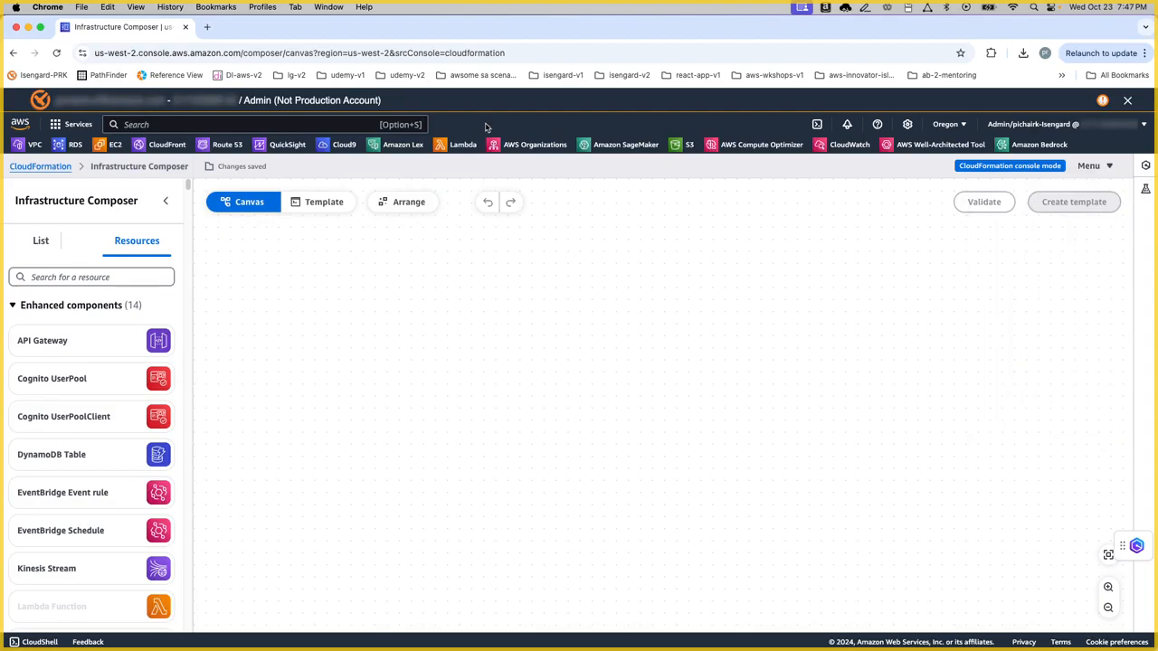
click(435, 184)
click(935, 531)
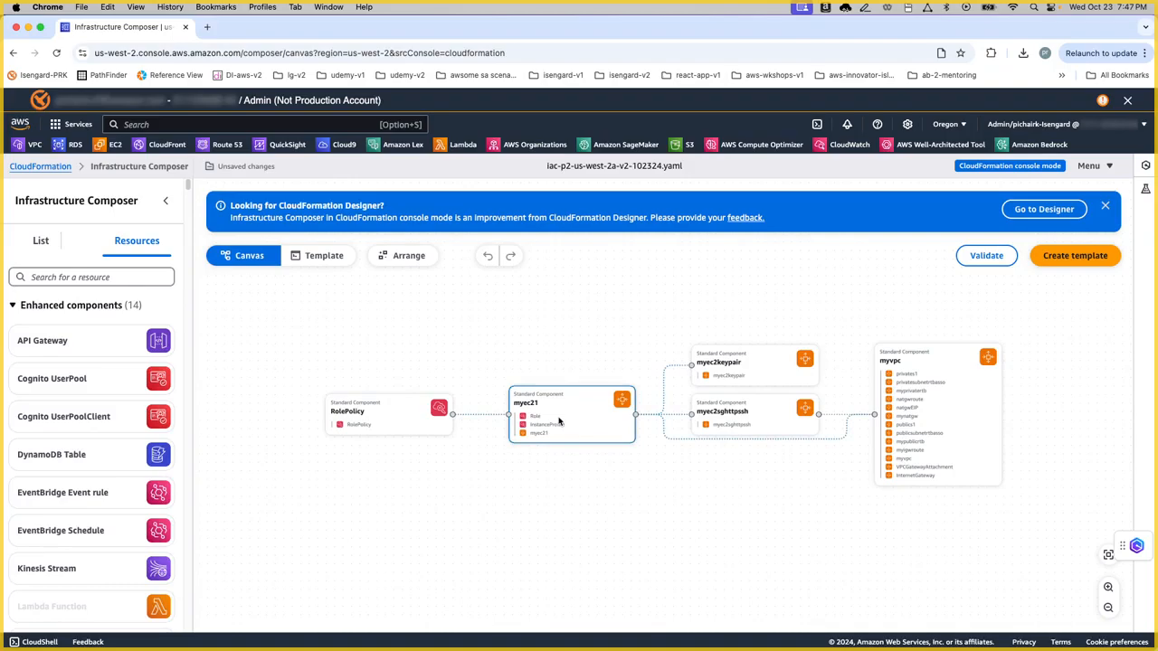
Step: Search the available resources for ec2::instance
click(104, 278)
text(ec)
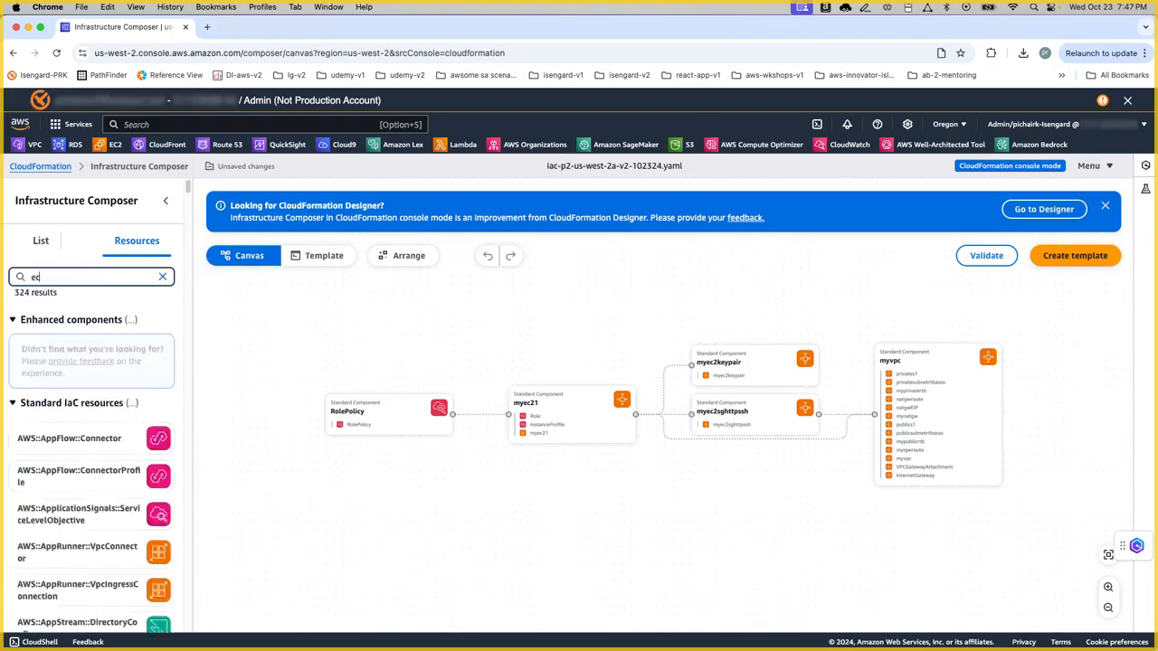
text(2::instance)
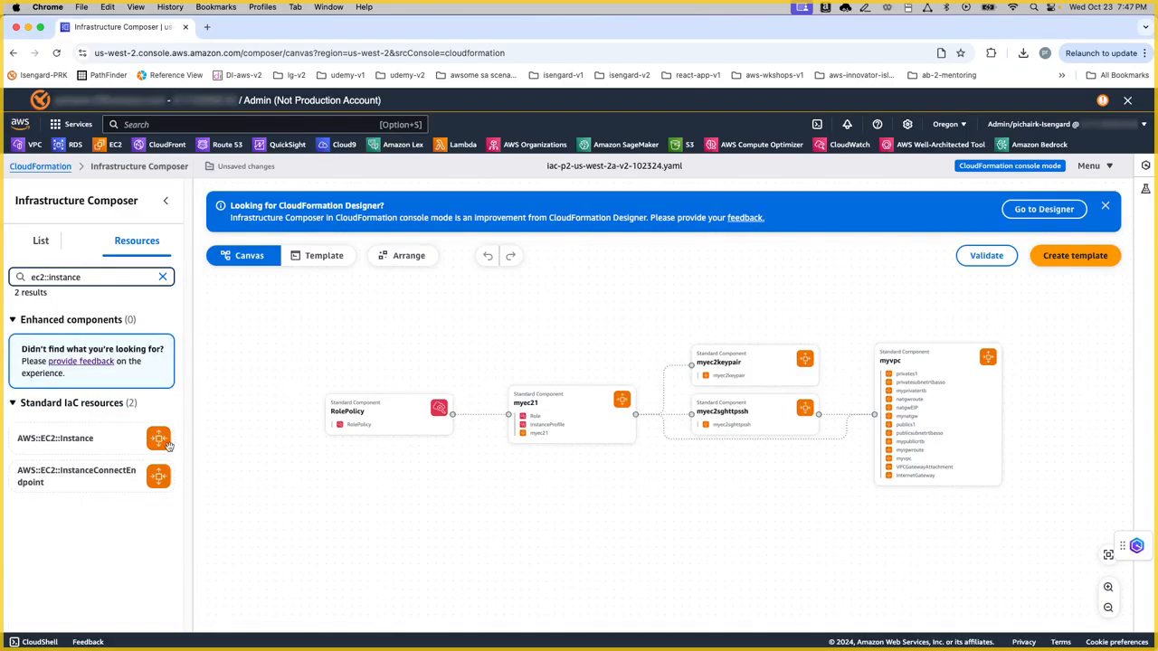
Step: Open the myec21 component's details and view the EBS block device mapping YAML example in its resource reference
click(571, 402)
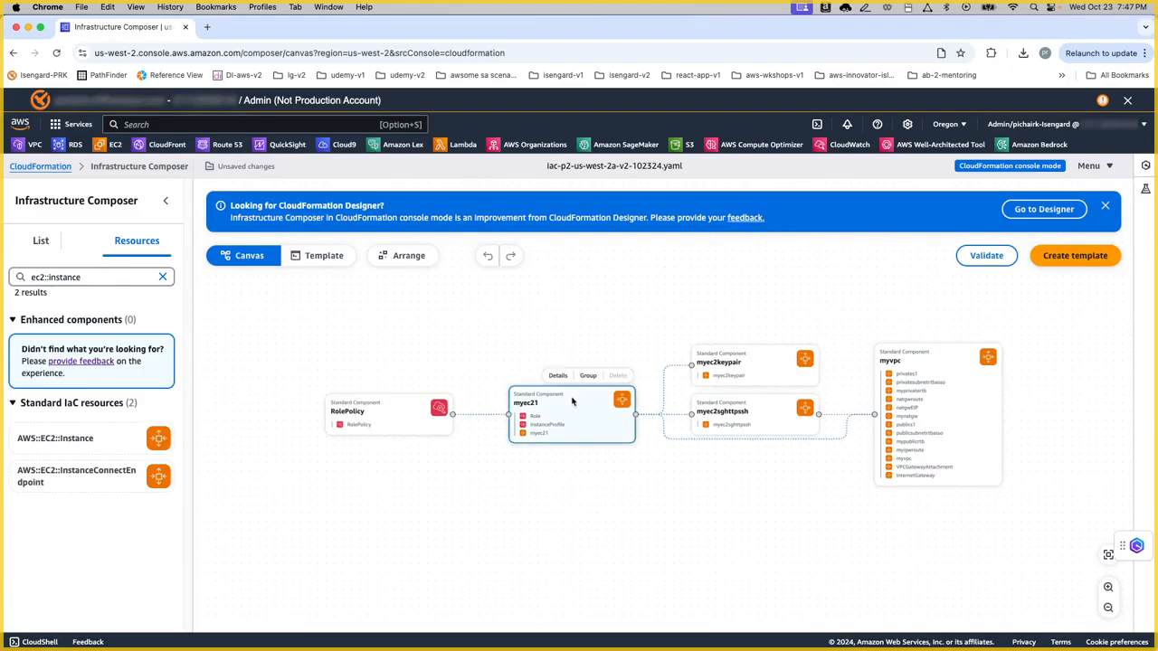
click(558, 376)
scroll(1118, 473, down, 1)
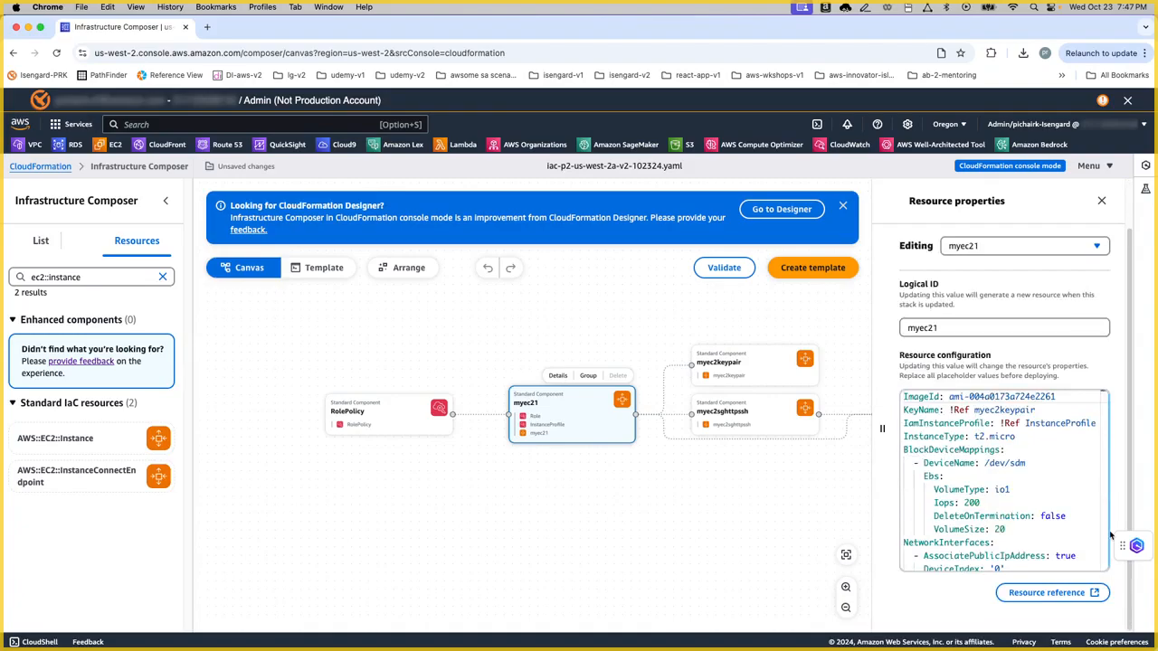
click(1058, 597)
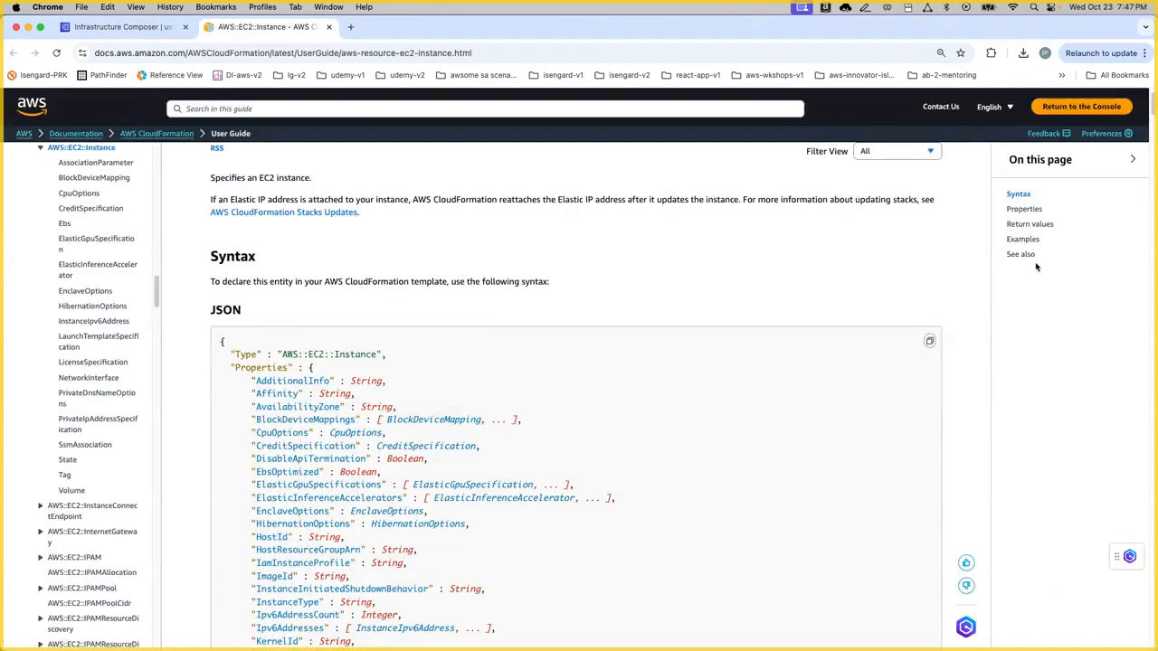
click(1026, 239)
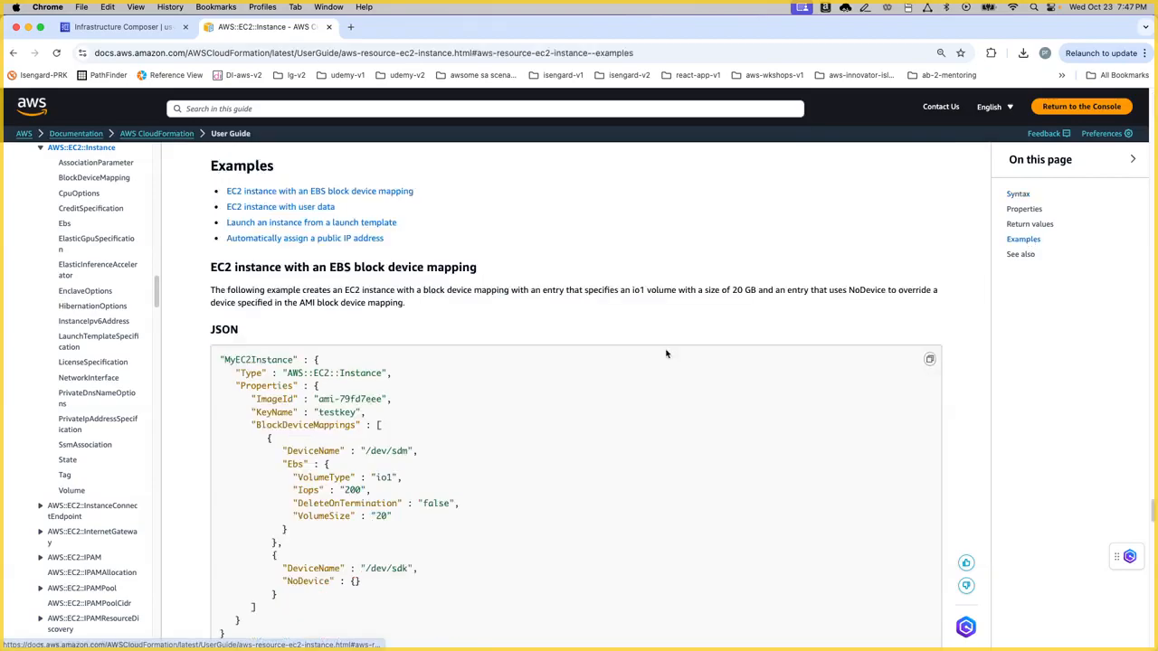
scroll(666, 351, down, 5)
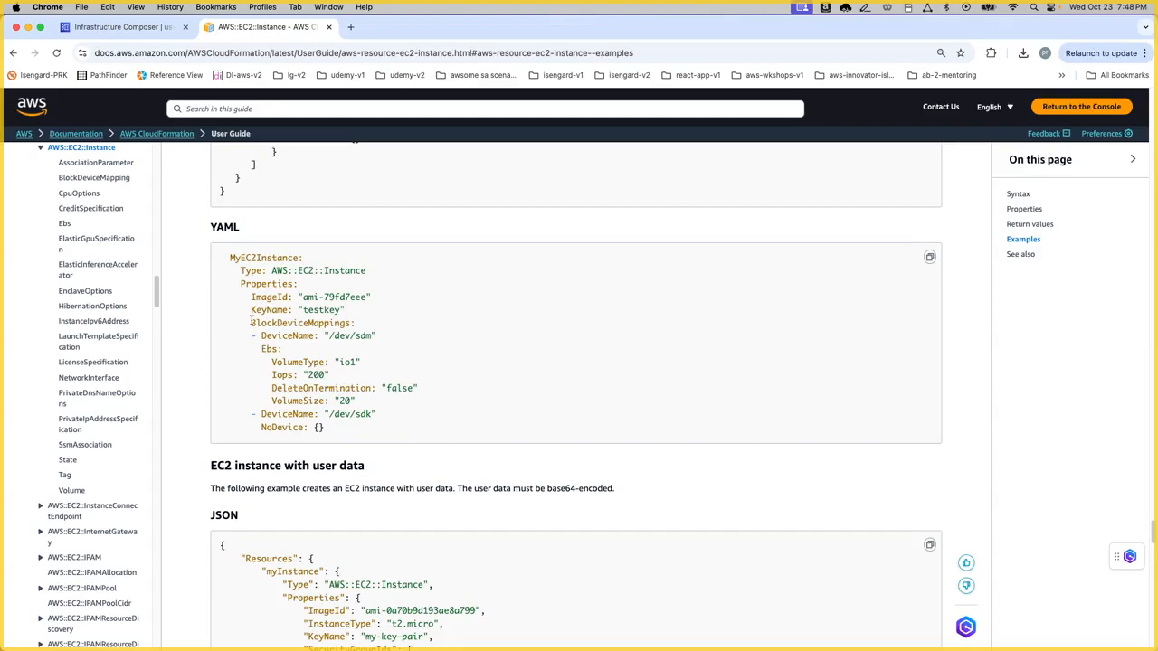
Step: Switch back to Infrastructure Composer, review myec21's resource configuration from ImageId through SubnetId, and close its properties
click(122, 26)
scroll(1095, 465, down, 2)
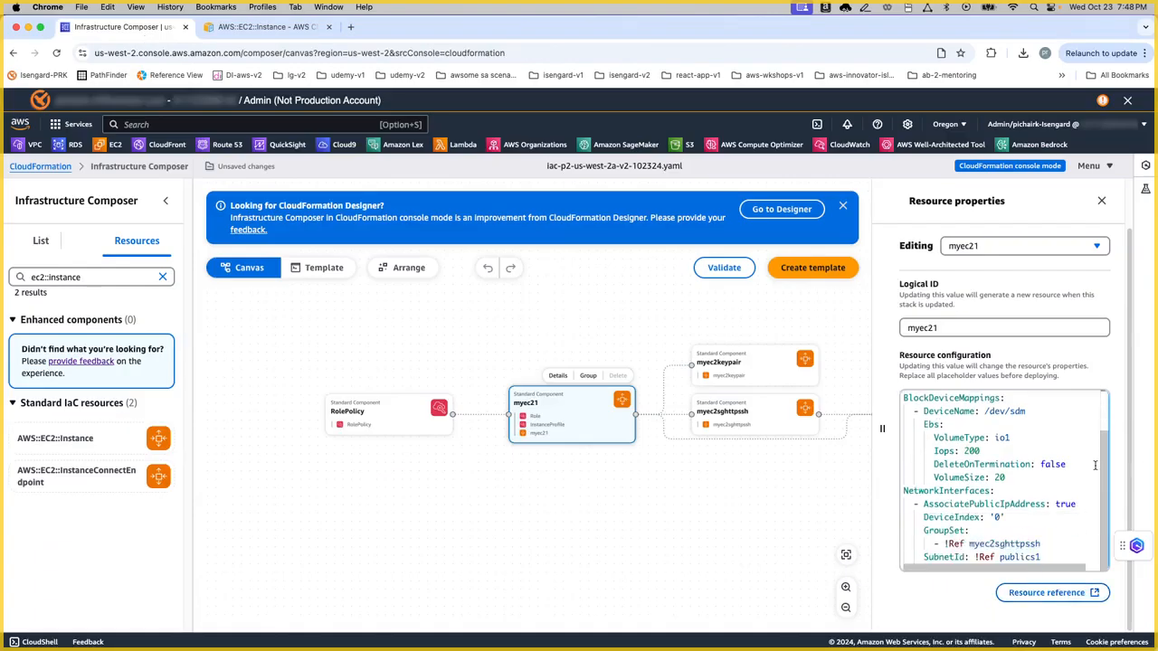
scroll(1095, 465, up, 2)
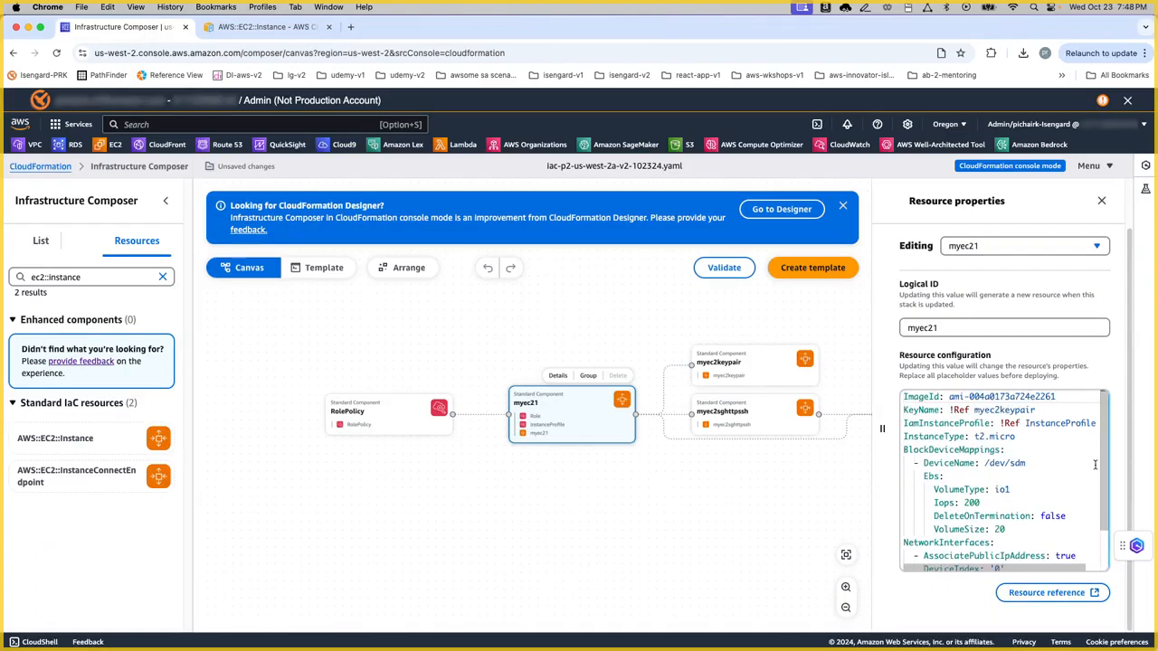
mouse_move(951, 396)
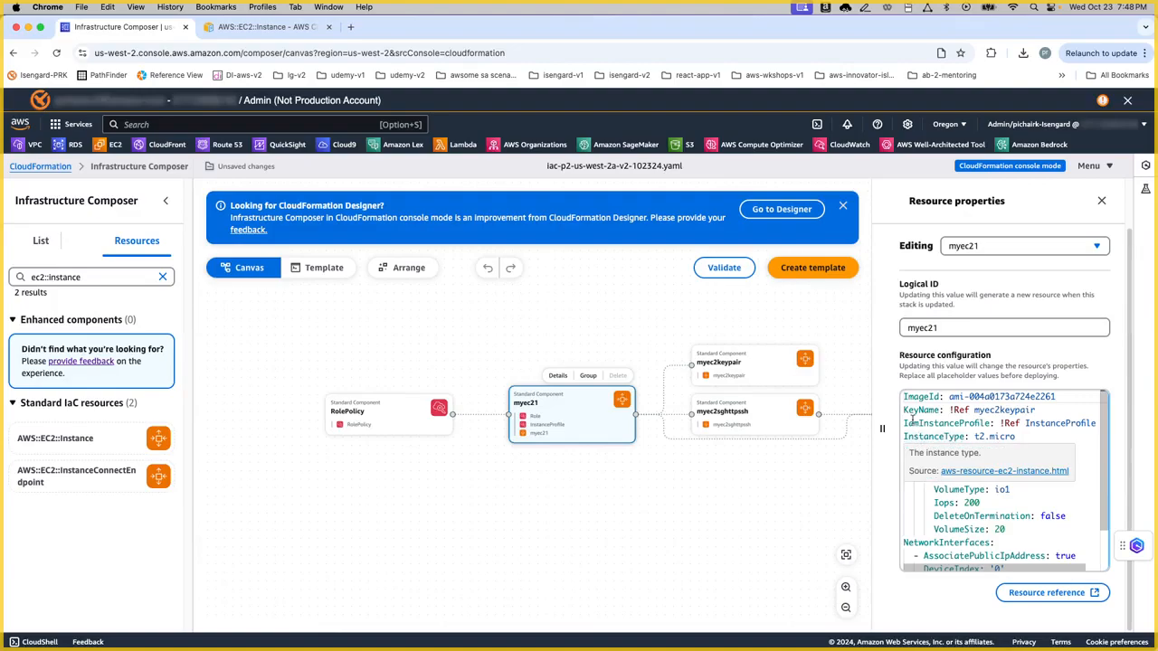
mouse_move(909, 415)
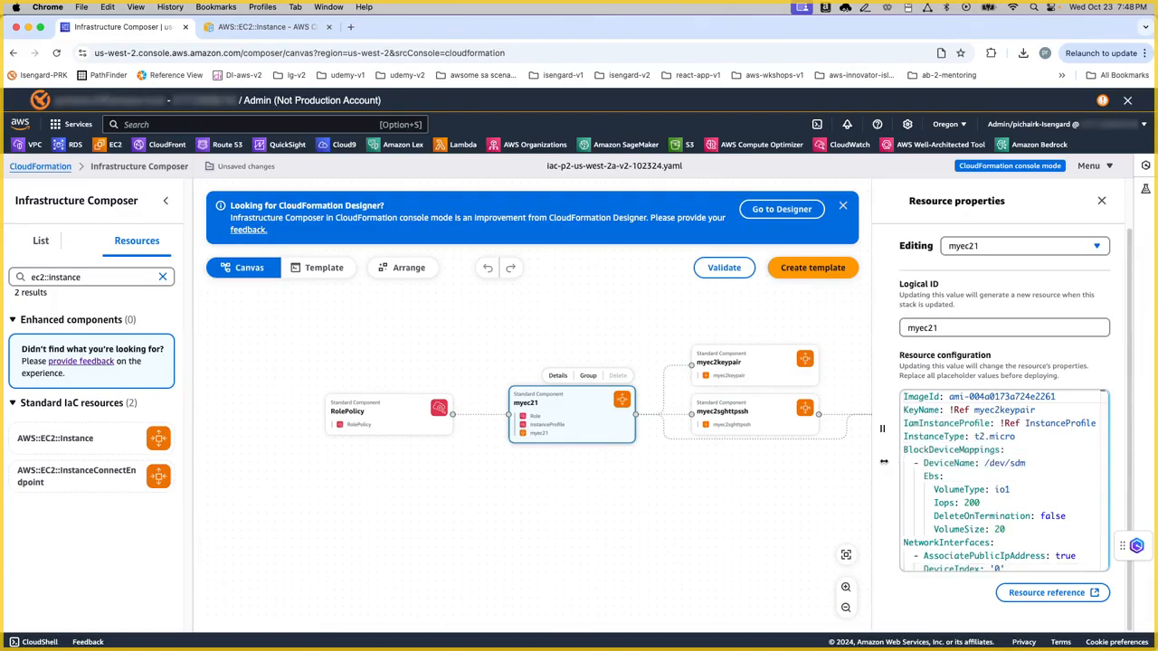
mouse_move(907, 438)
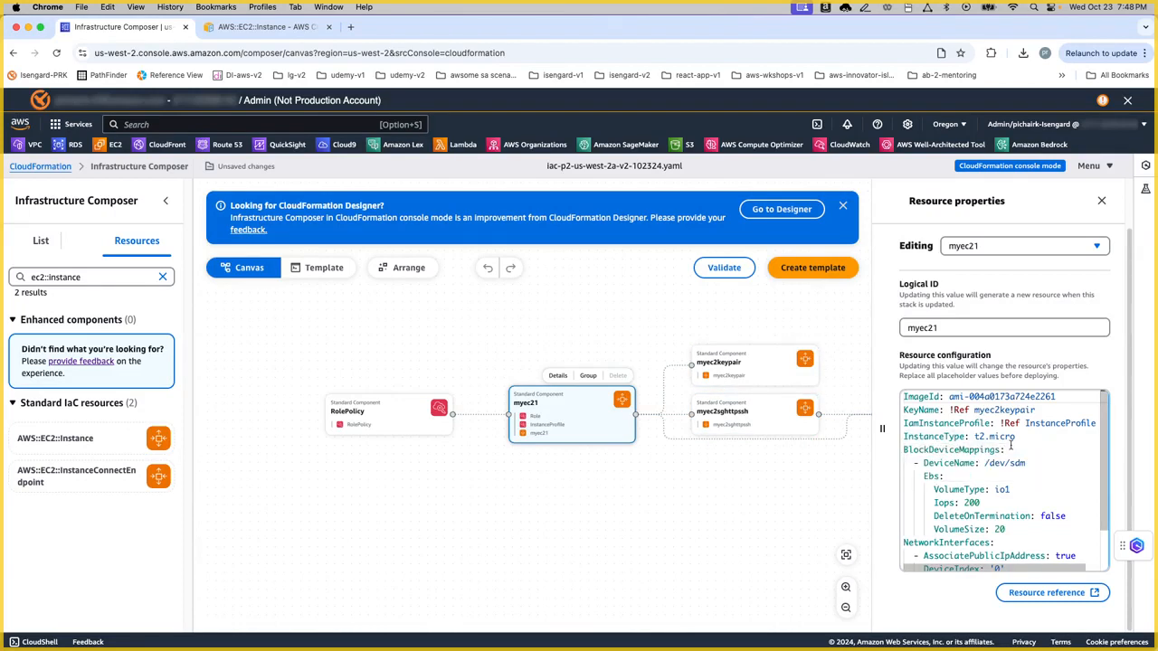
scroll(1043, 465, down, 2)
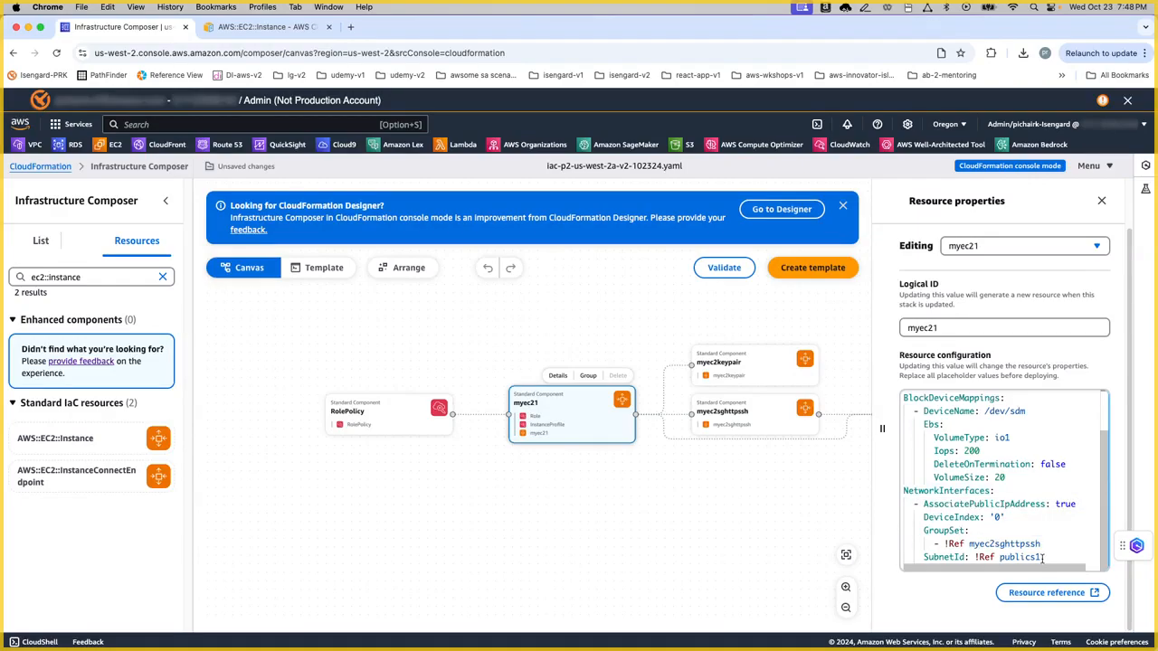
mouse_move(1042, 558)
mouse_move(1007, 559)
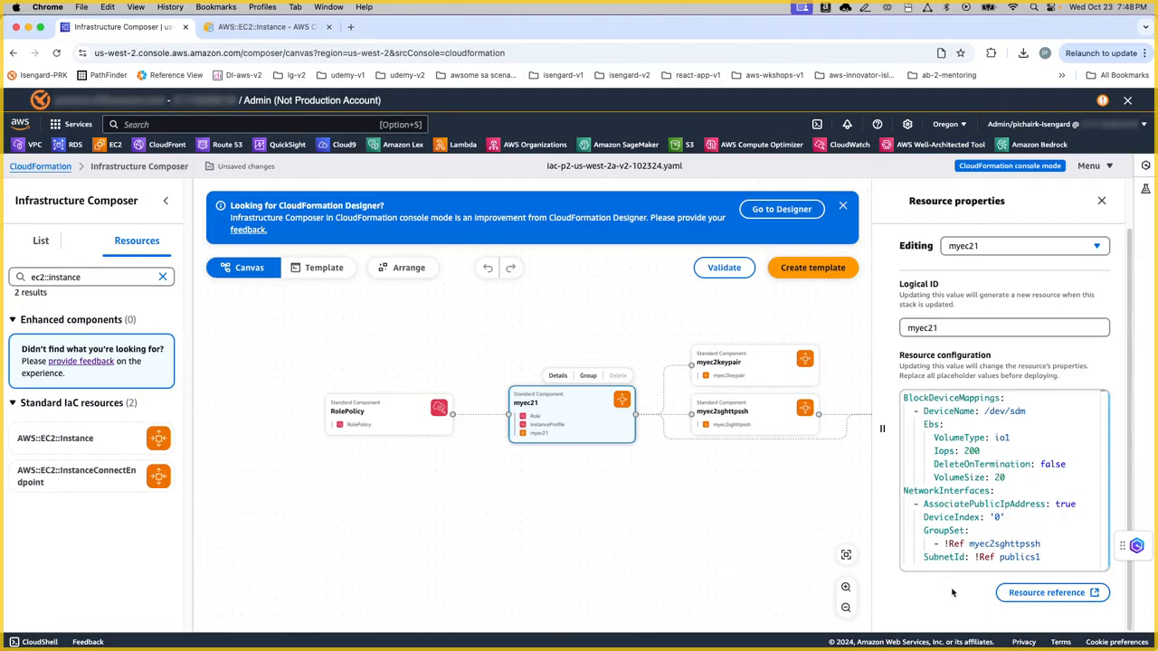
click(773, 523)
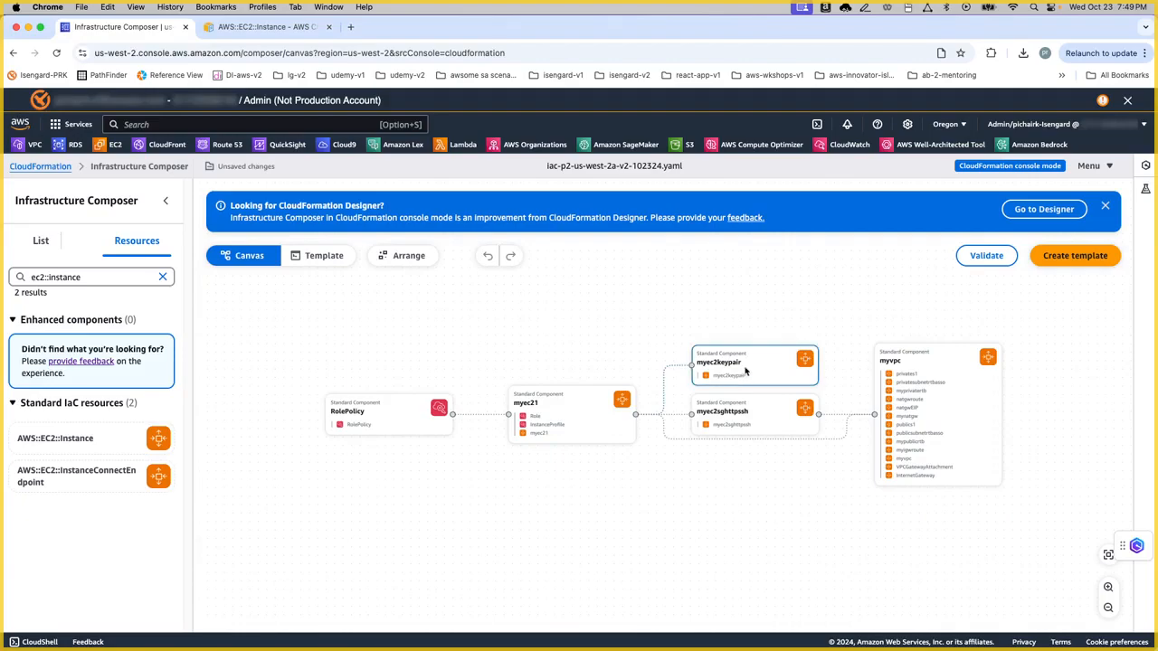
Step: Change the resource search to ec2::key to look up the key pair resource
click(86, 276)
key(BackSpace)
key(BackSpace)
key(BackSpace)
key(BackSpace)
key(BackSpace)
key(BackSpace)
key(BackSpace)
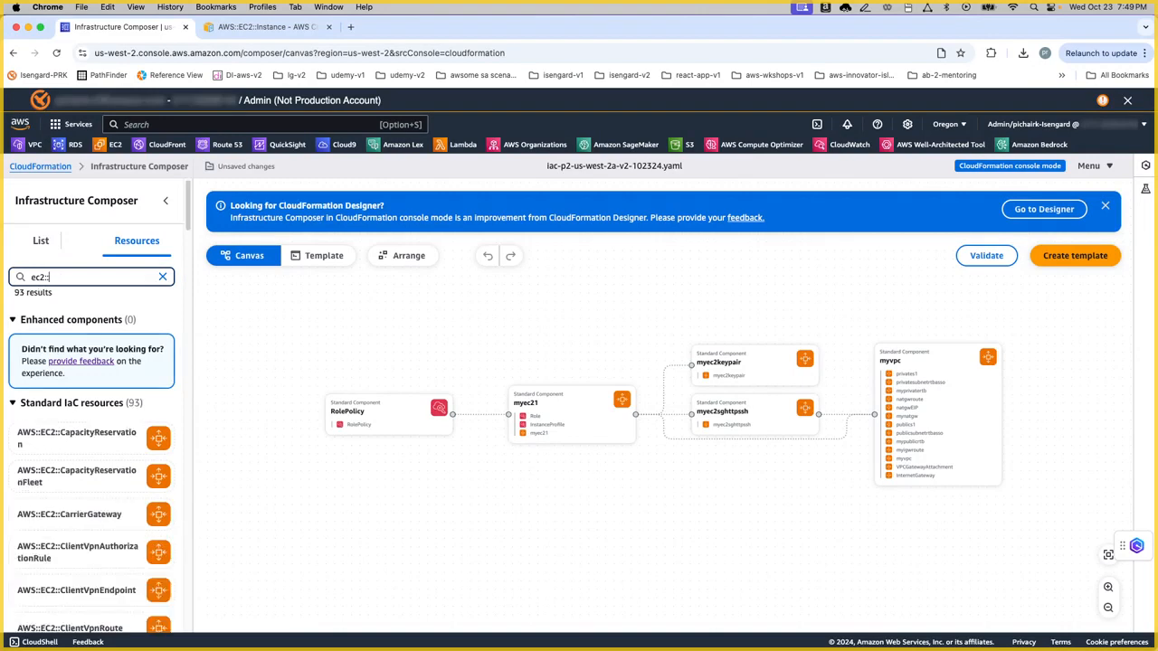
text(key)
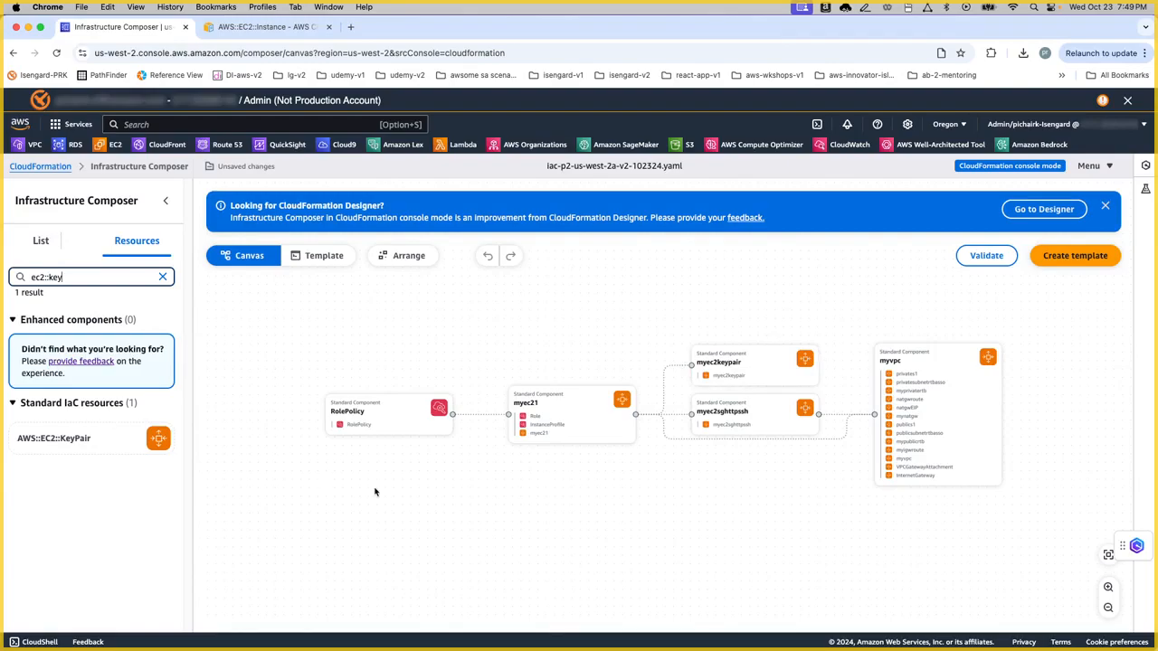
Step: Open the myec2keypair component's details and examine the KeyName property in the YAML example of its resource reference
click(764, 366)
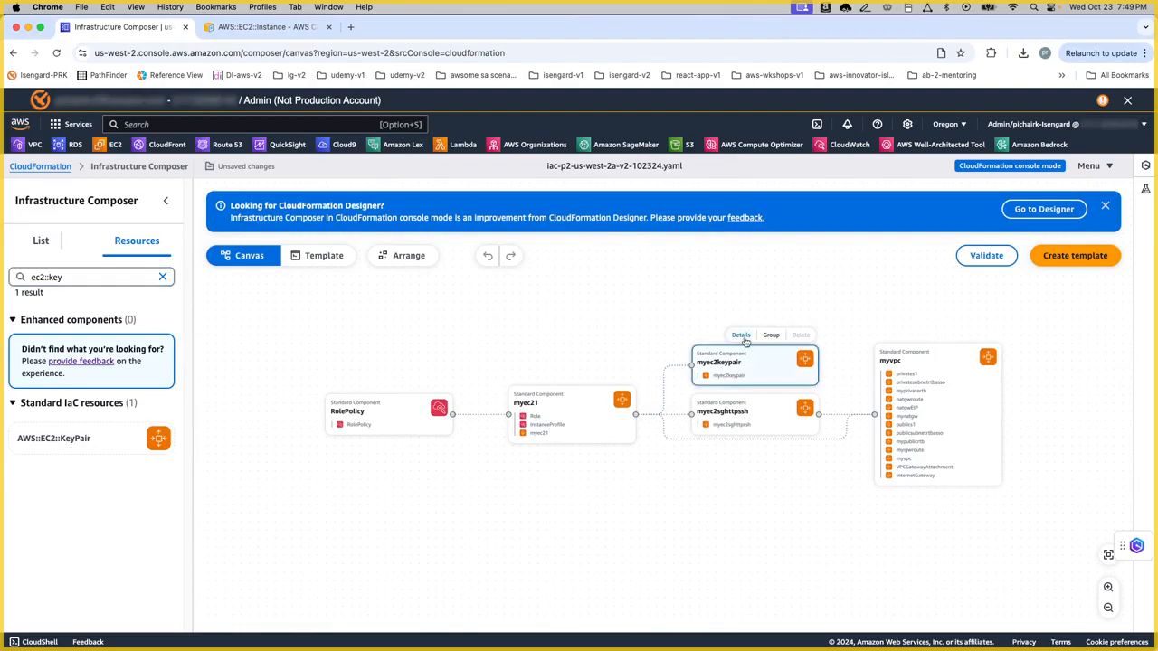
click(741, 336)
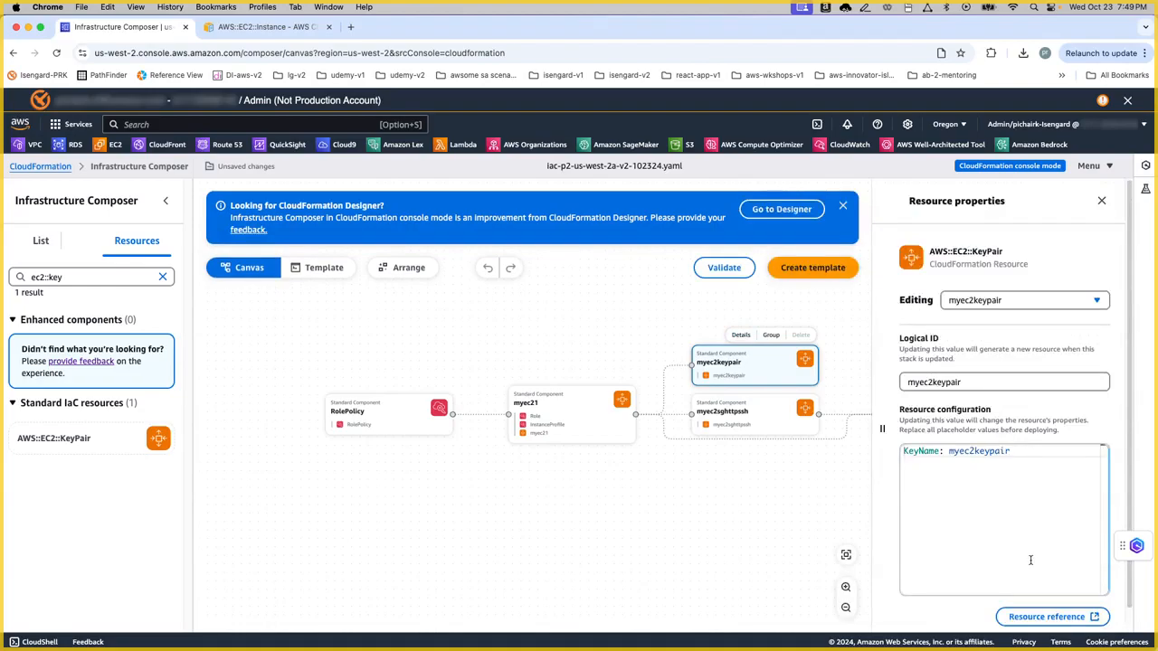
click(1042, 621)
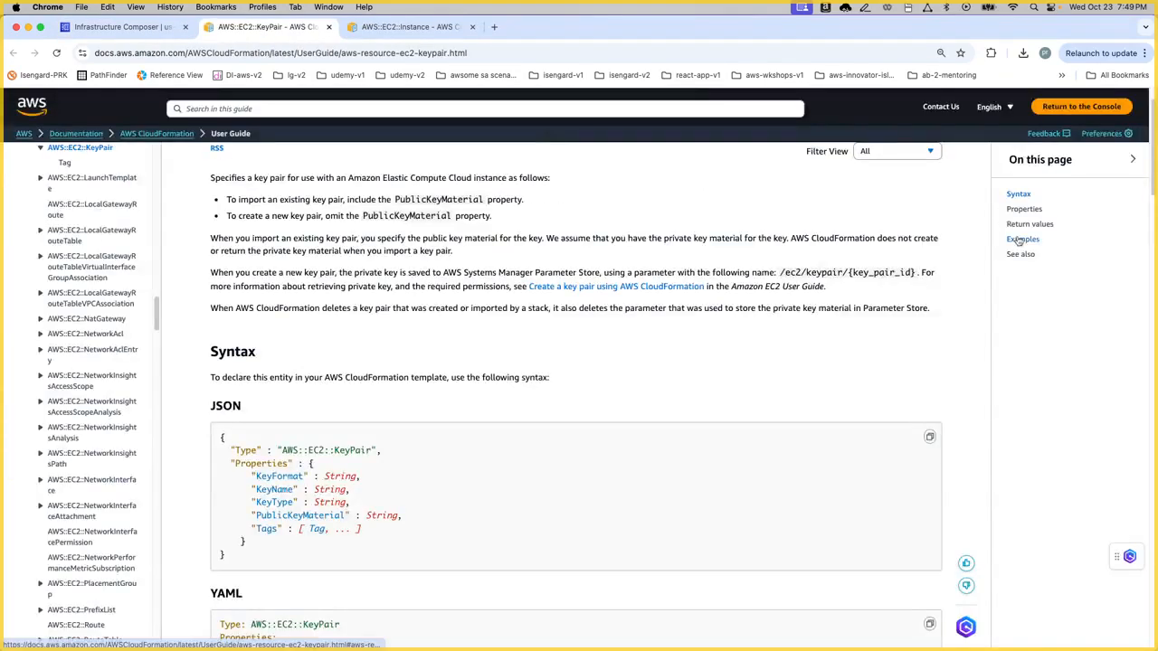
click(1016, 240)
scroll(454, 412, down, 3)
scroll(454, 412, down, 2)
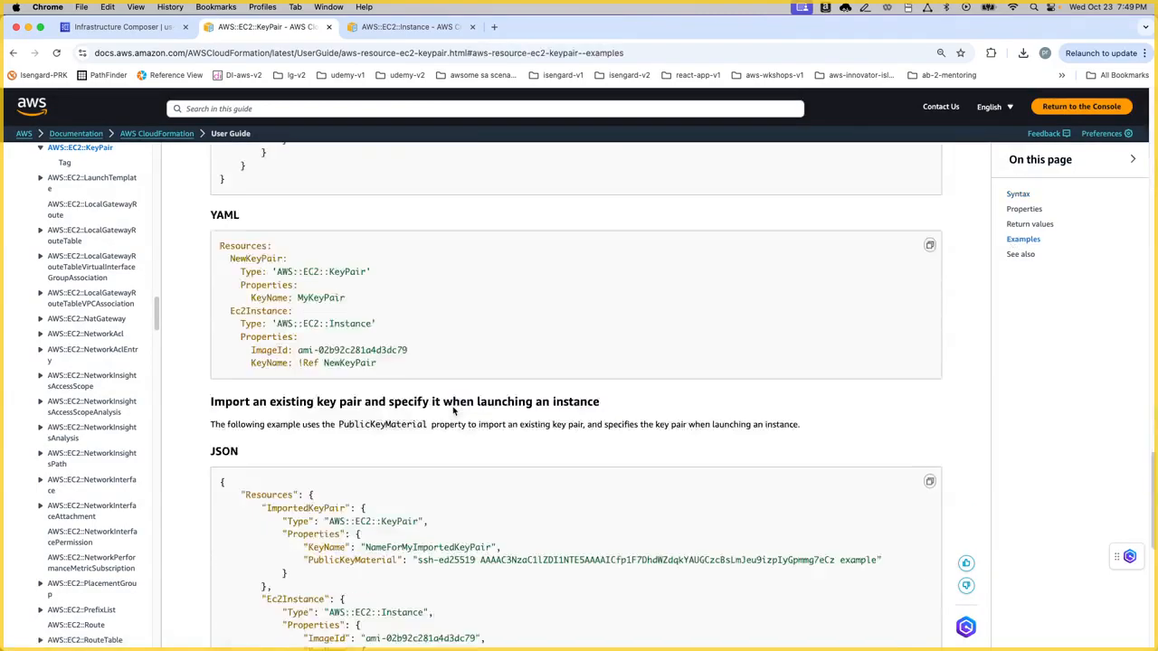
drag(347, 304, 250, 298)
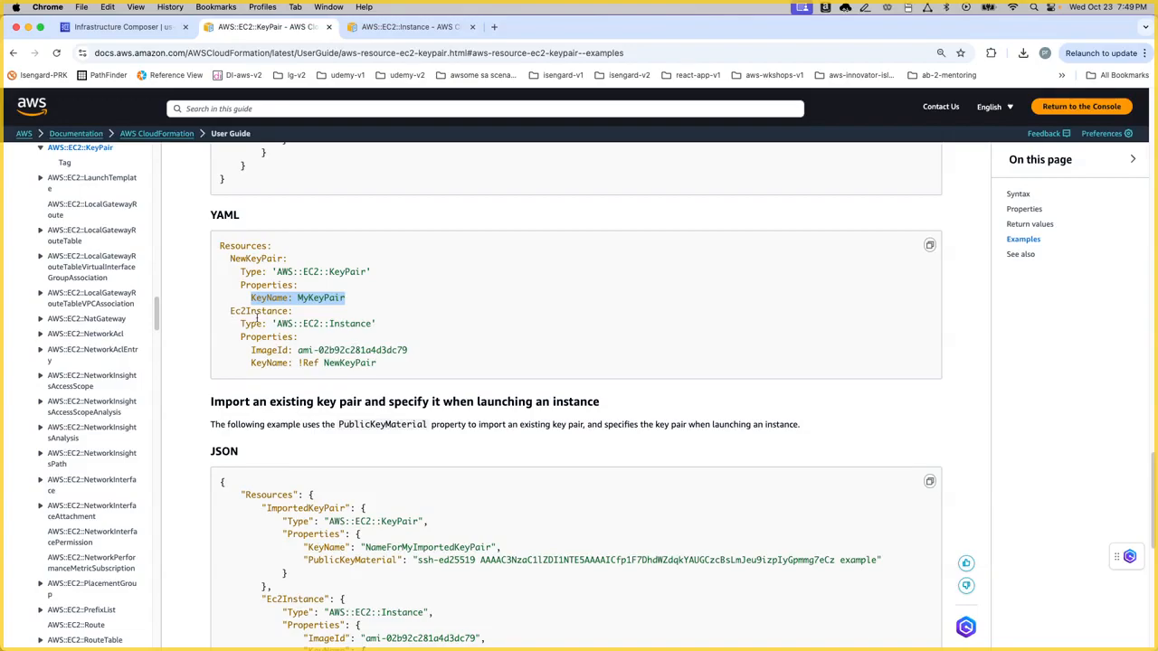
click(345, 300)
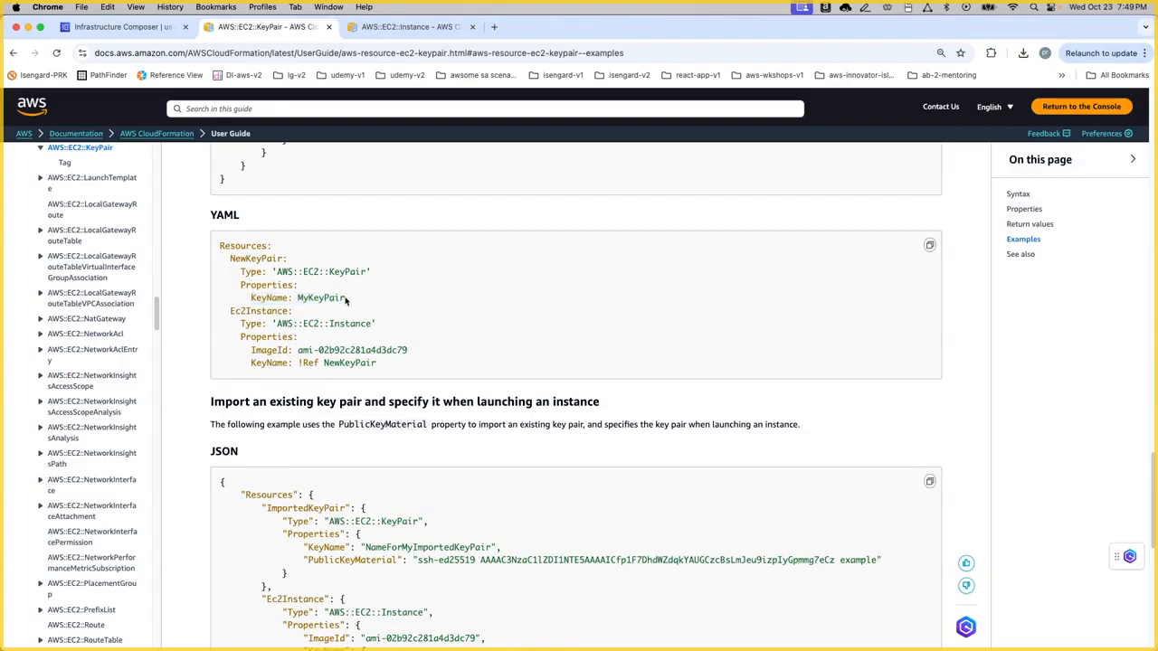
Step: Return to Infrastructure Composer, inspect the KeyName value in myec2keypair's configuration, and close its properties
click(126, 30)
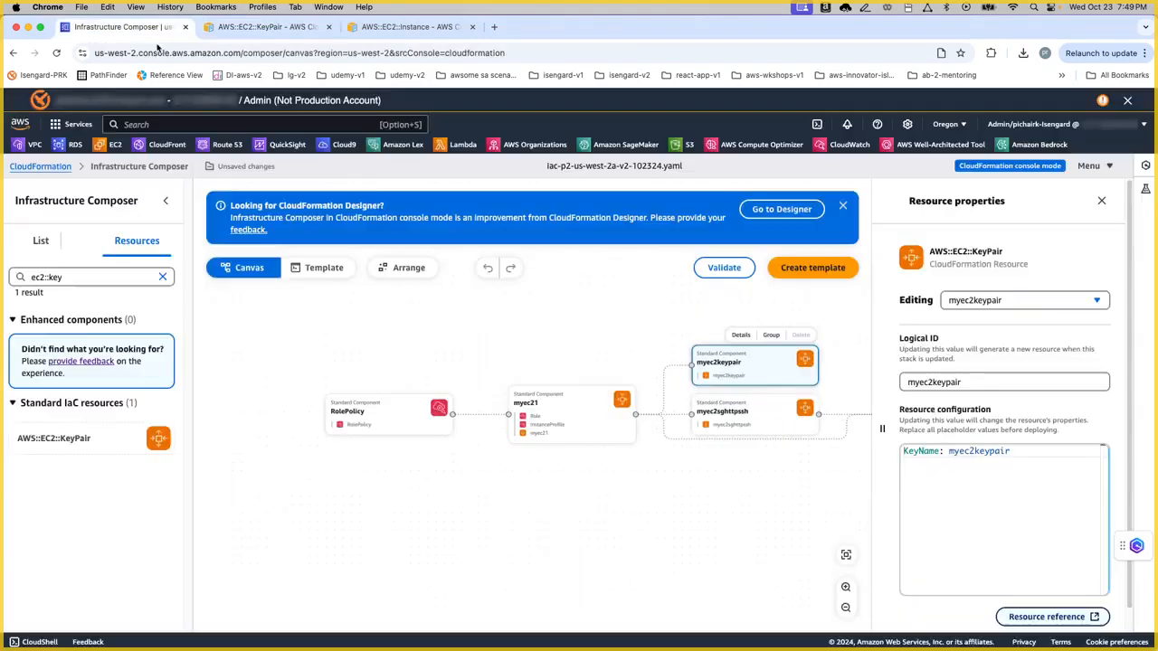
drag(950, 452, 1022, 454)
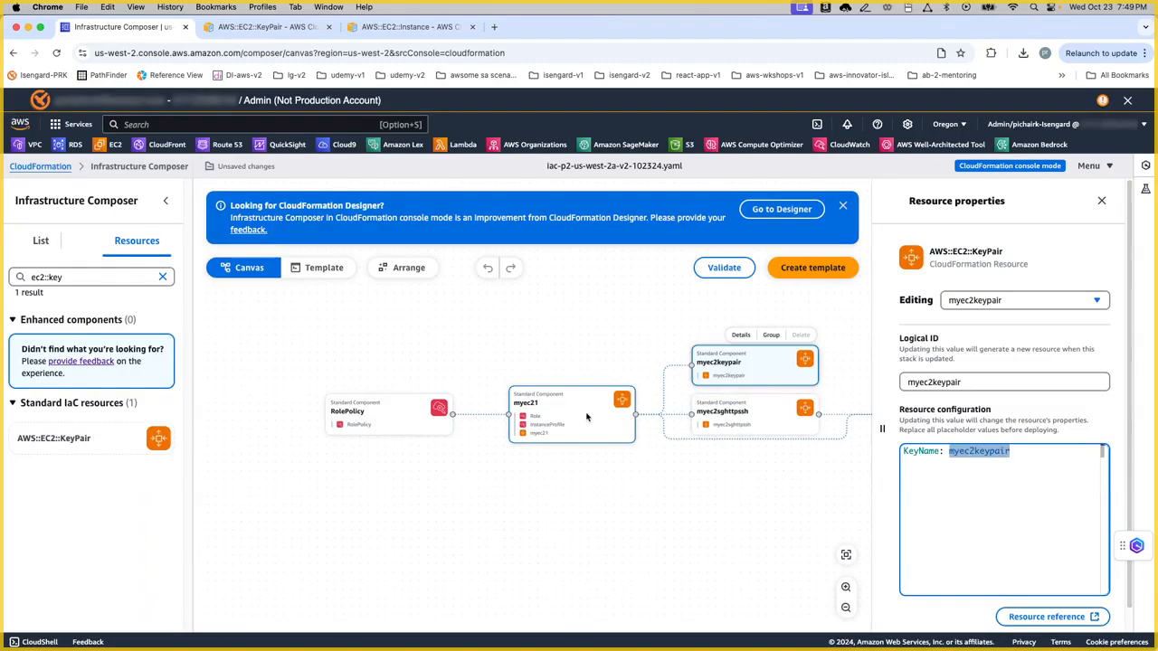
click(641, 485)
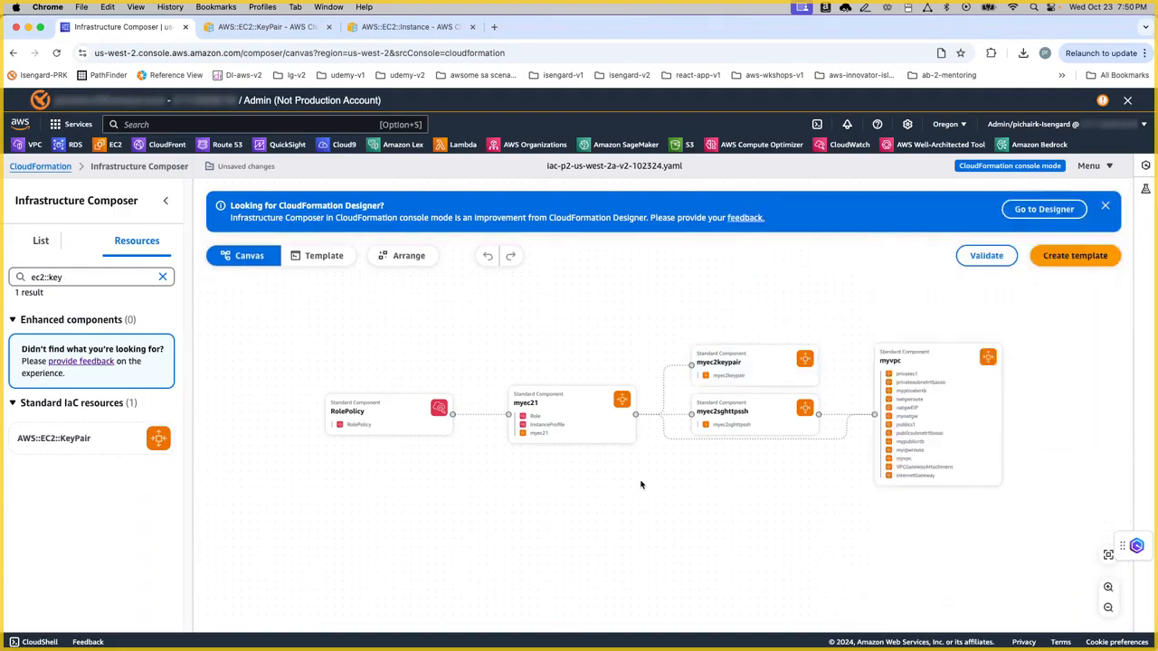
Step: Open myec21's details, check how its KeyName references the key pair, and close its properties
click(601, 421)
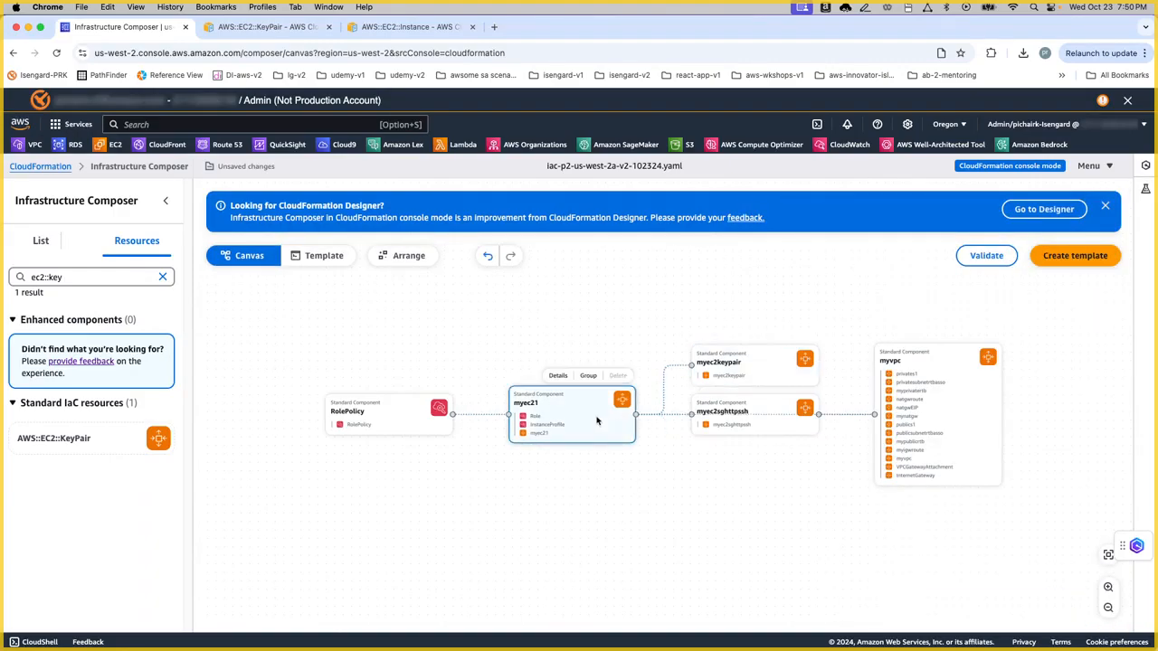
click(558, 375)
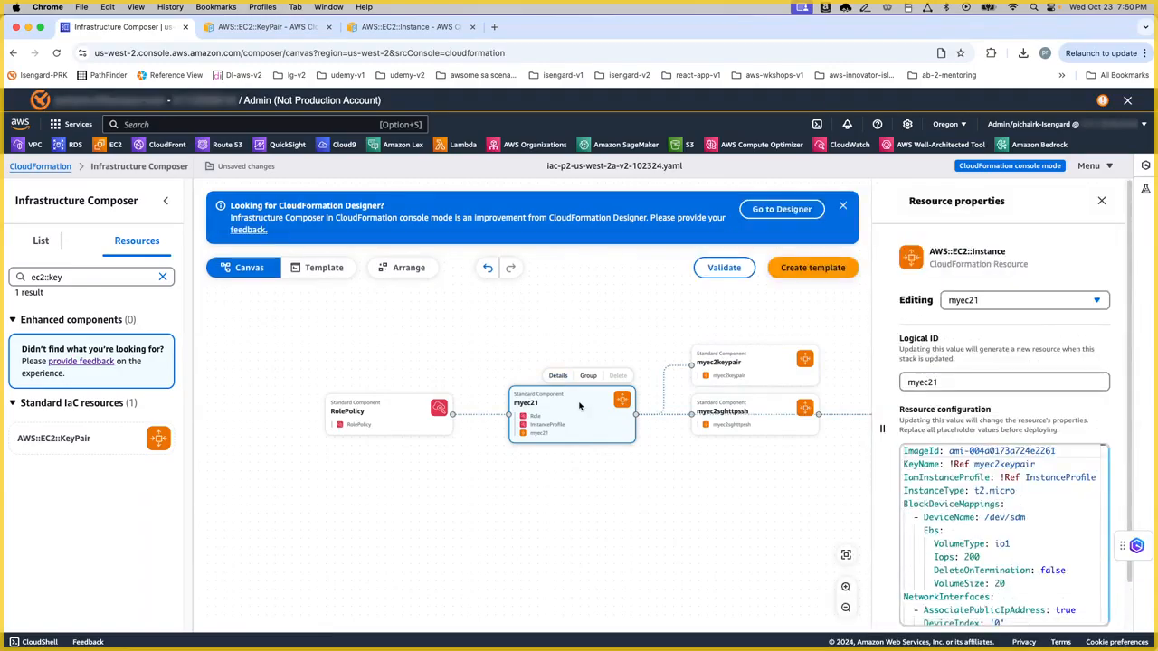
drag(903, 464, 947, 464)
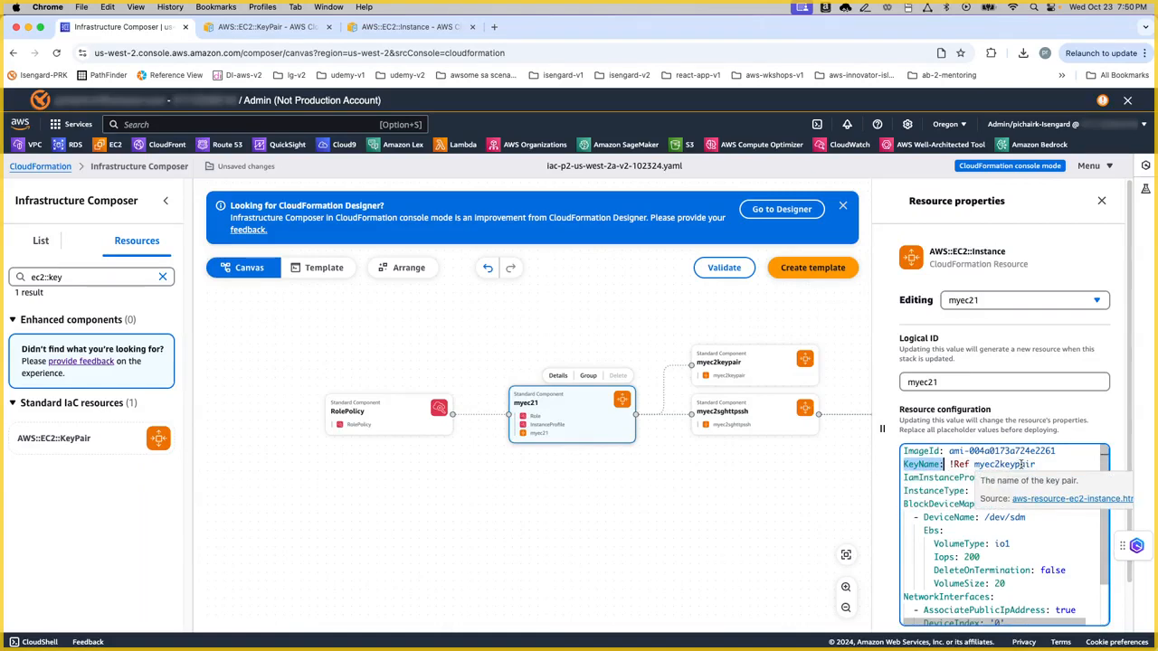
click(1124, 493)
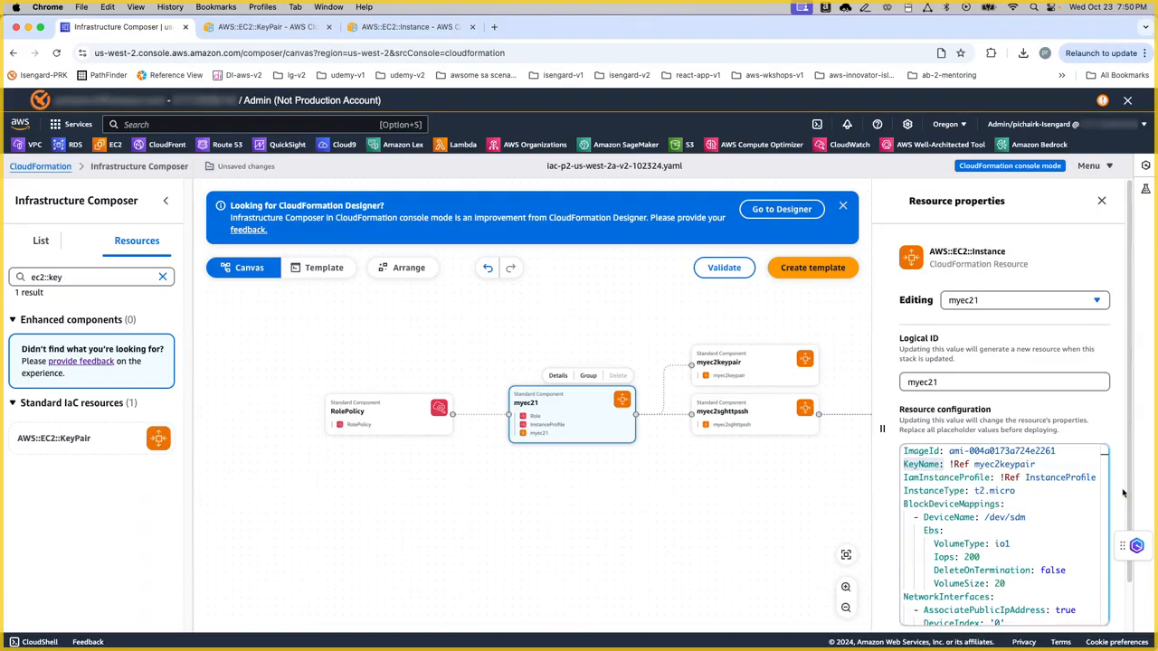
scroll(1123, 493, down, 3)
click(685, 477)
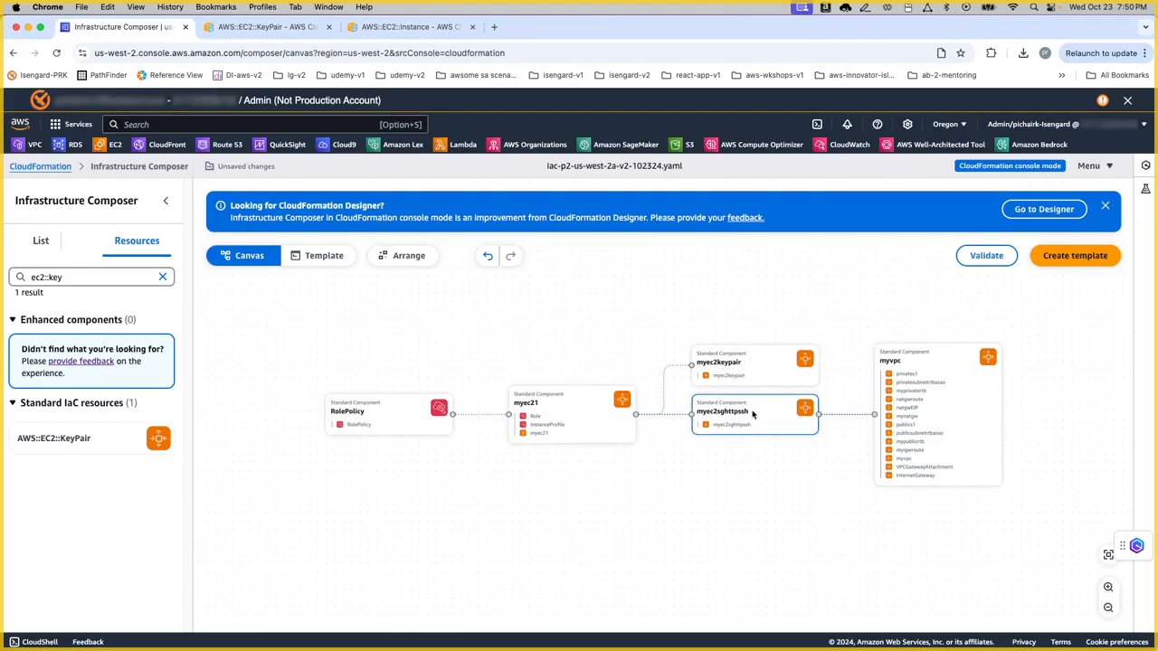
Step: Change the resource search to ec2::securi to look up the security group resources
click(94, 277)
key(BackSpace)
key(BackSpace)
key(BackSpace)
text(securi)
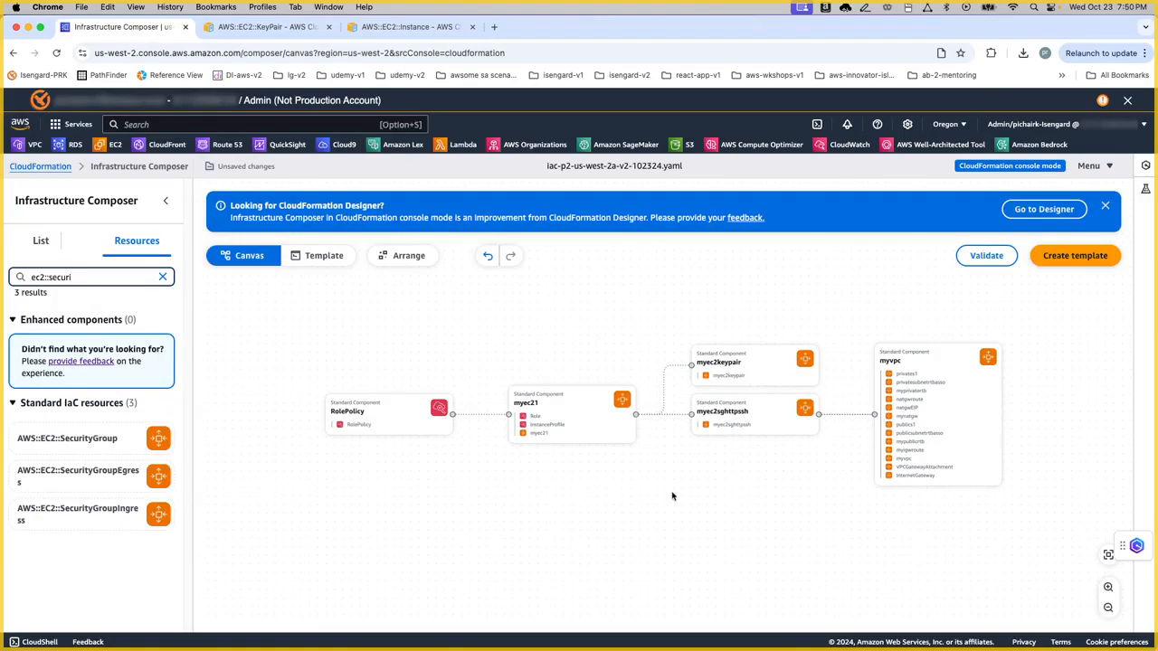
Step: Open the myec2sghttpssh component's details and examine the SecurityGroupIngress block in the YAML example of its resource reference
click(769, 421)
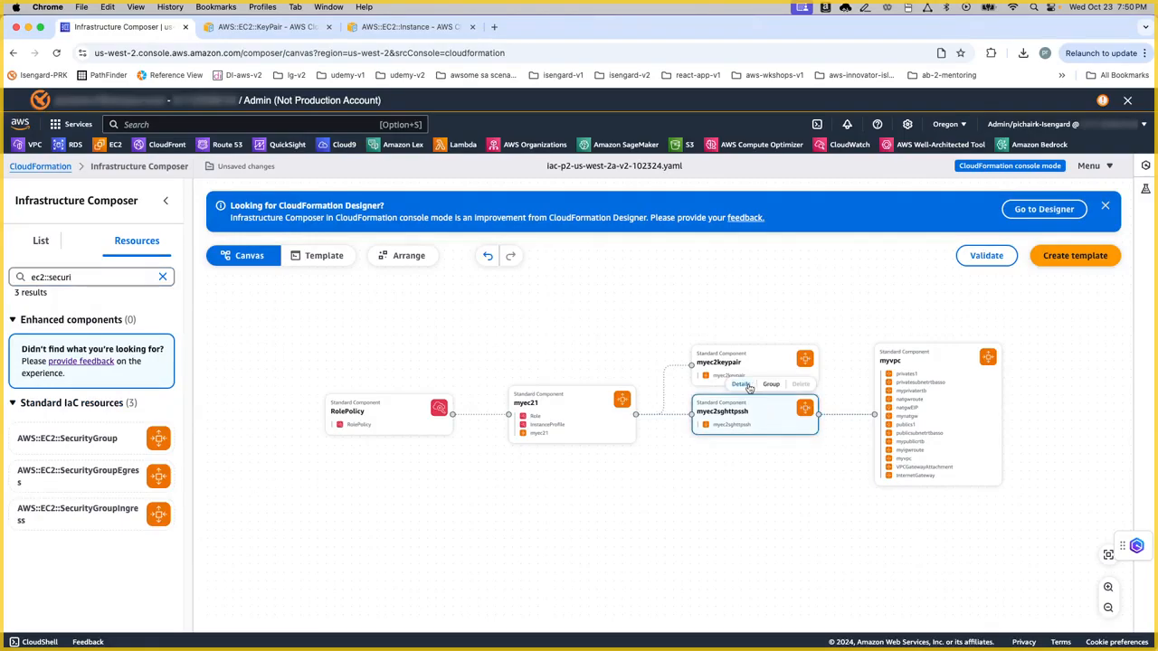
click(742, 386)
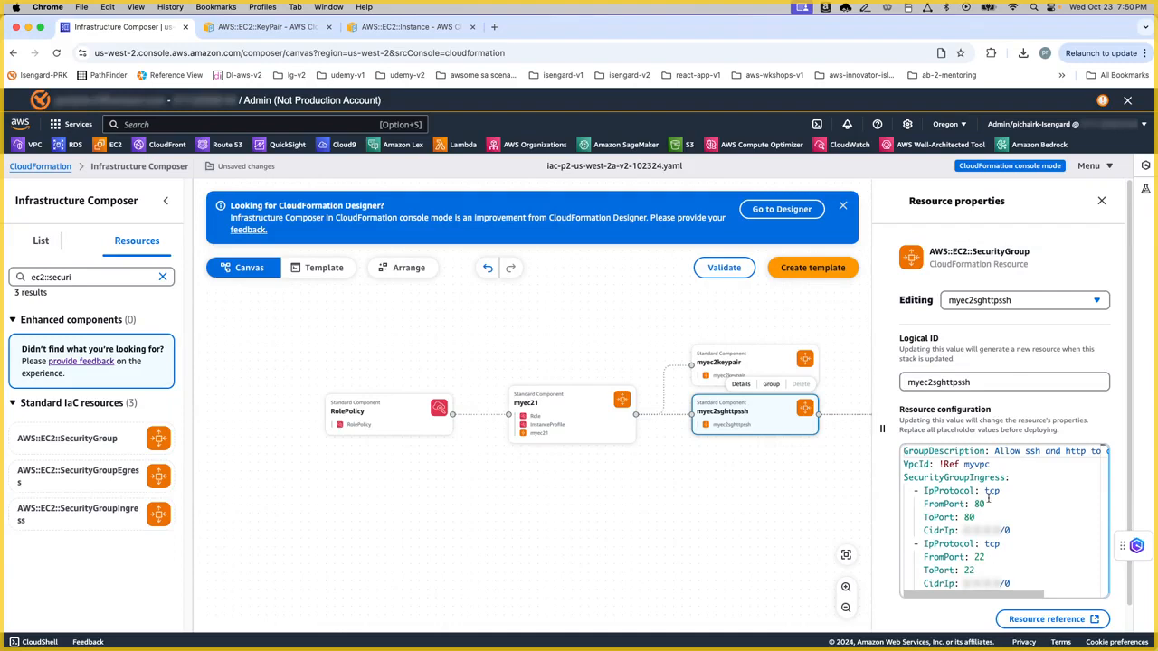
mouse_move(906, 479)
click(1047, 621)
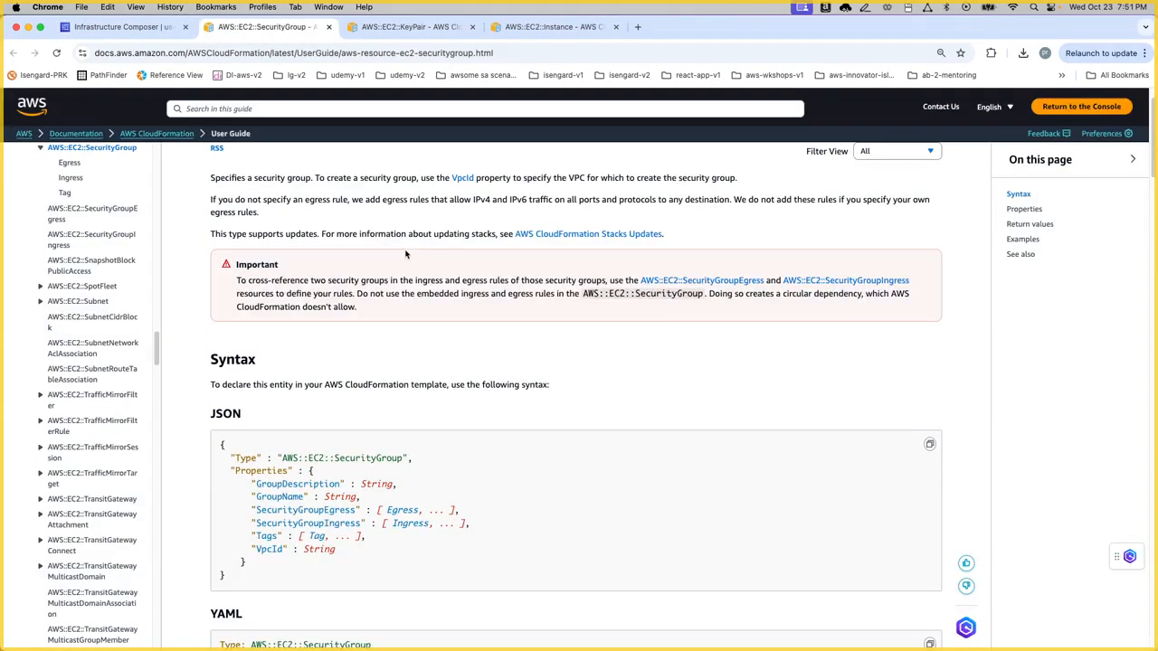
click(1015, 240)
scroll(579, 327, down, 5)
scroll(579, 327, up, 3)
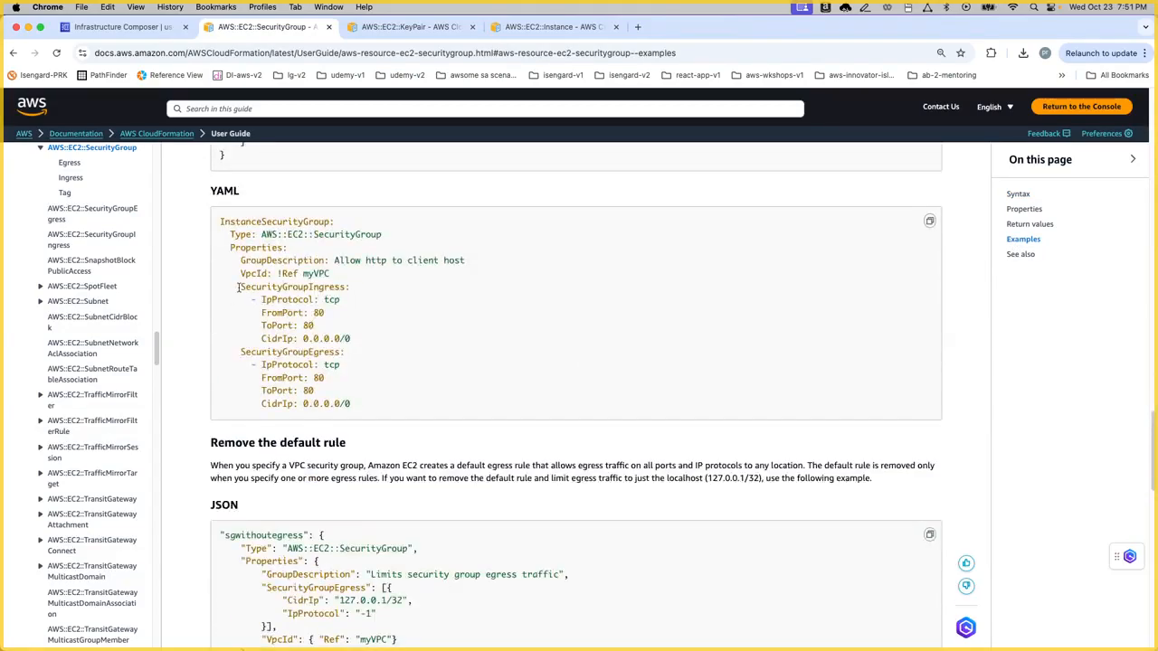
drag(239, 288, 360, 339)
click(364, 332)
Step: Return to Infrastructure Composer, check the VpcId reference in myec2sghttpssh's configuration, and close its properties
click(112, 29)
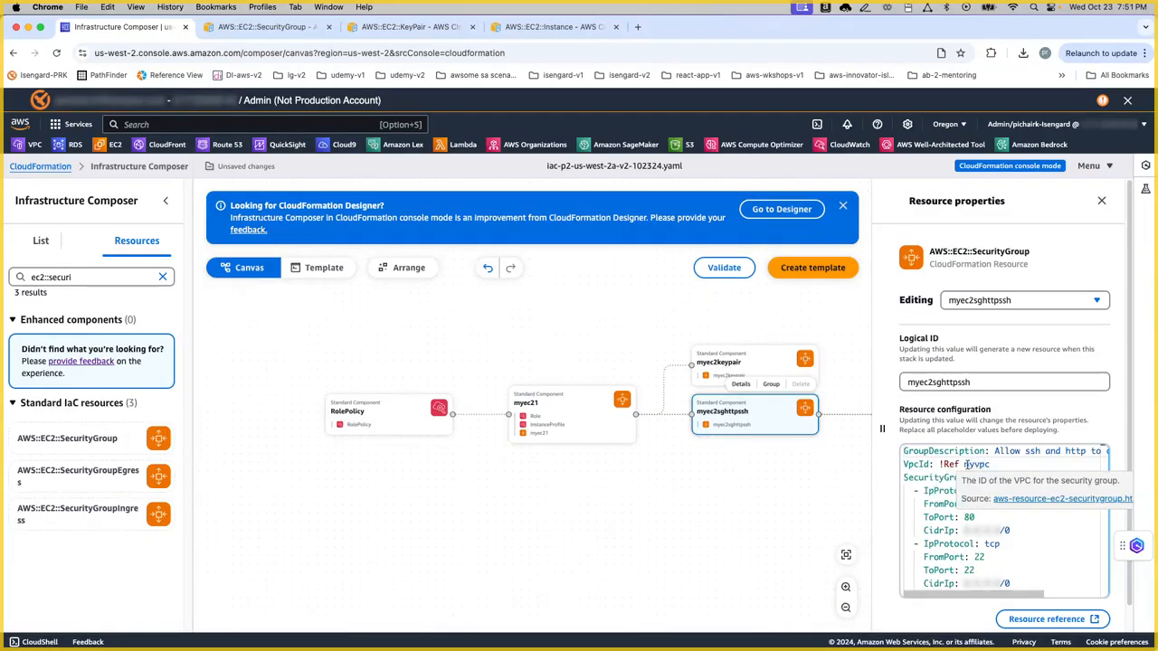
double_click(966, 464)
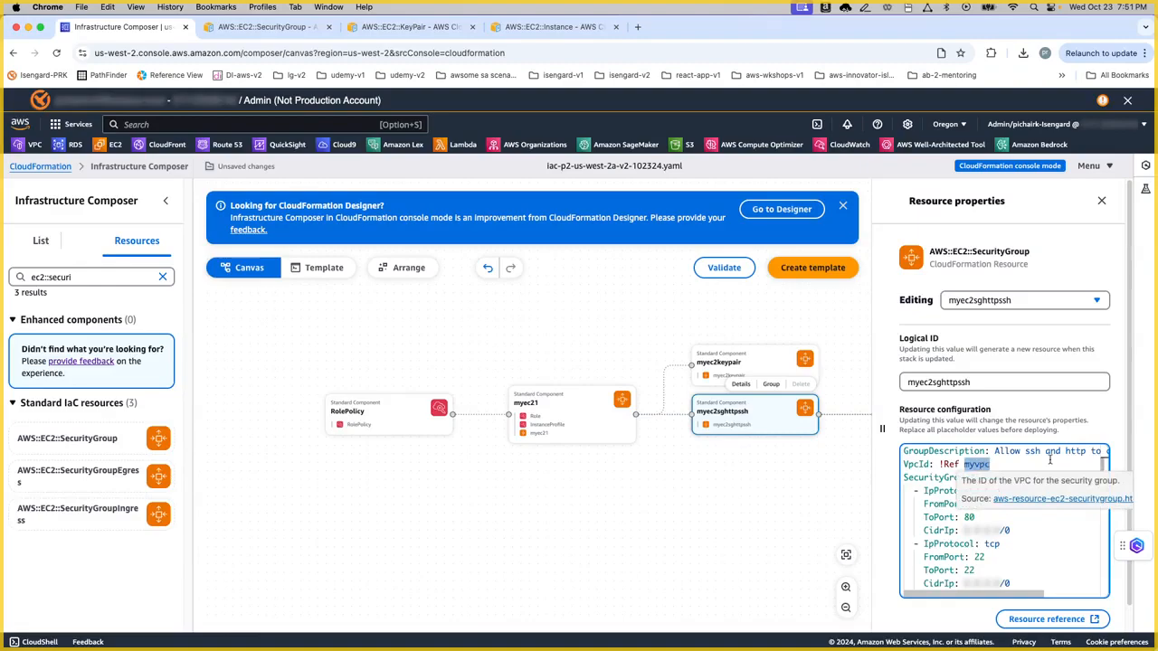
click(1101, 200)
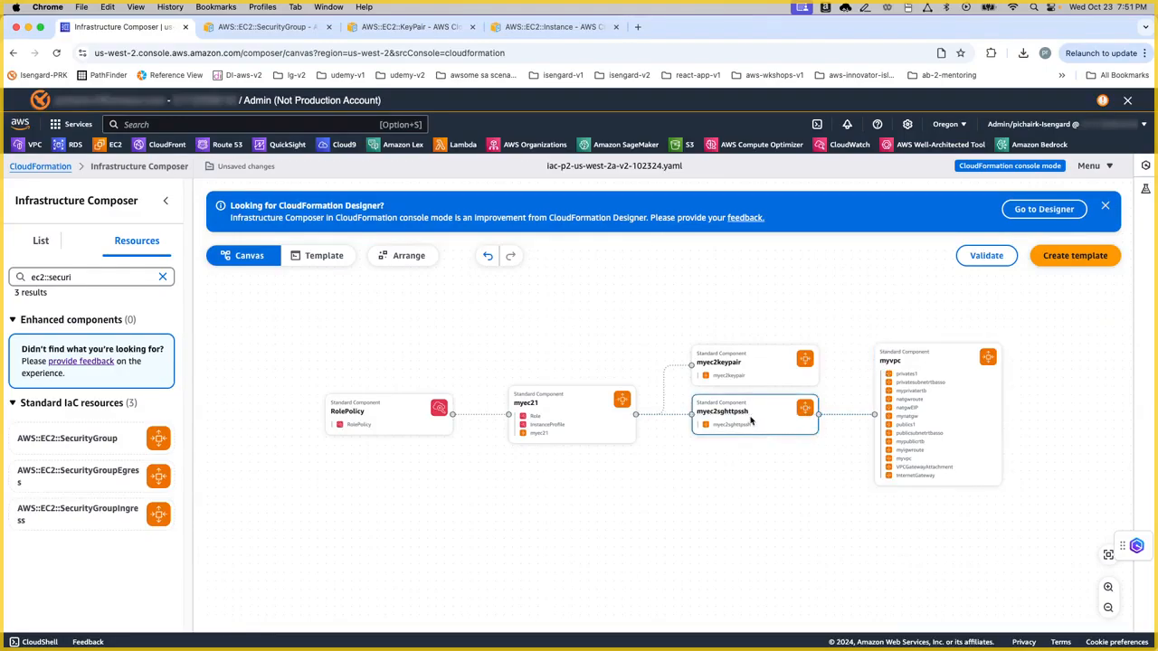
Step: Open myec21's details, examine how its NetworkInterfaces settings reference the security group and subnet, and close its properties
click(581, 423)
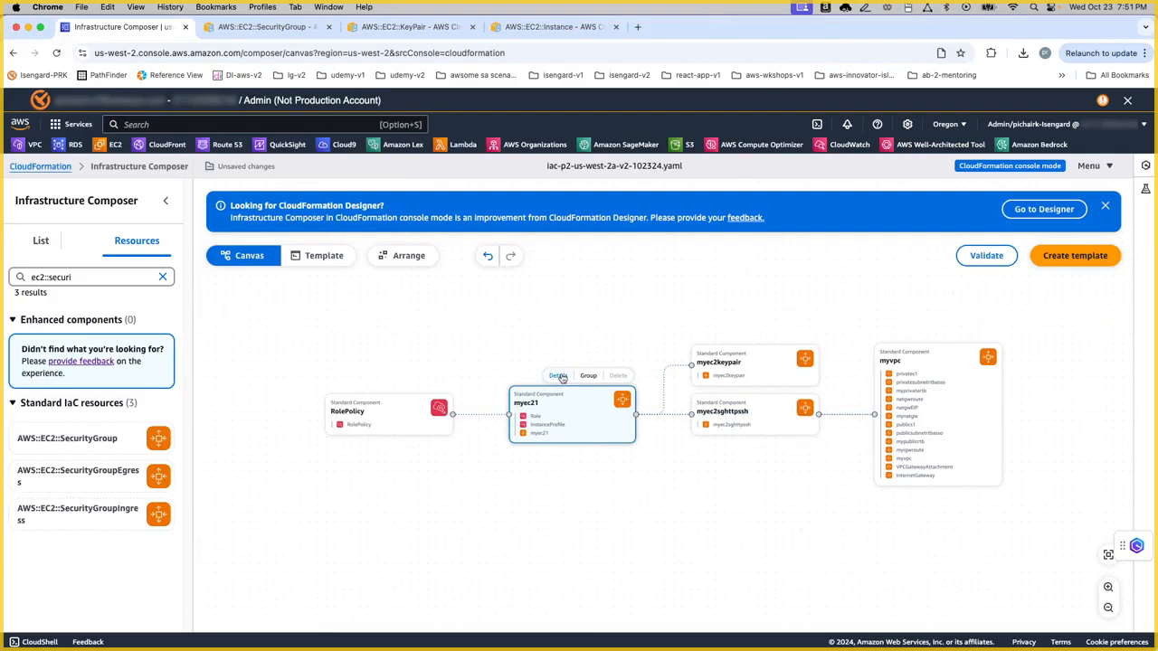
click(559, 377)
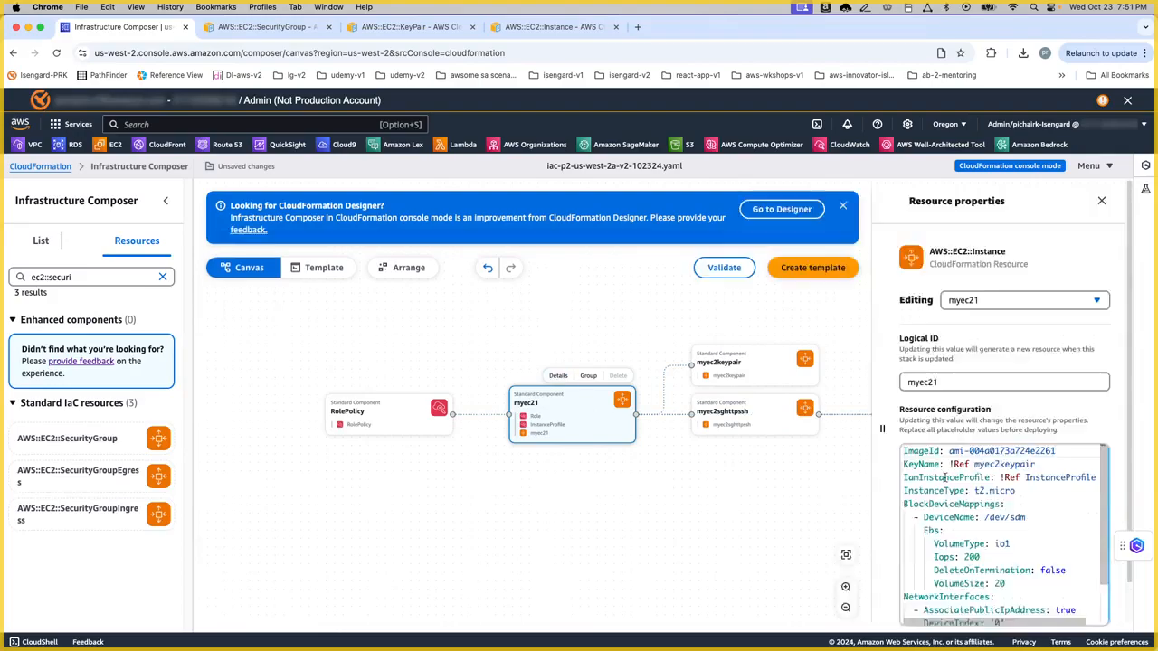
scroll(1080, 525, down, 3)
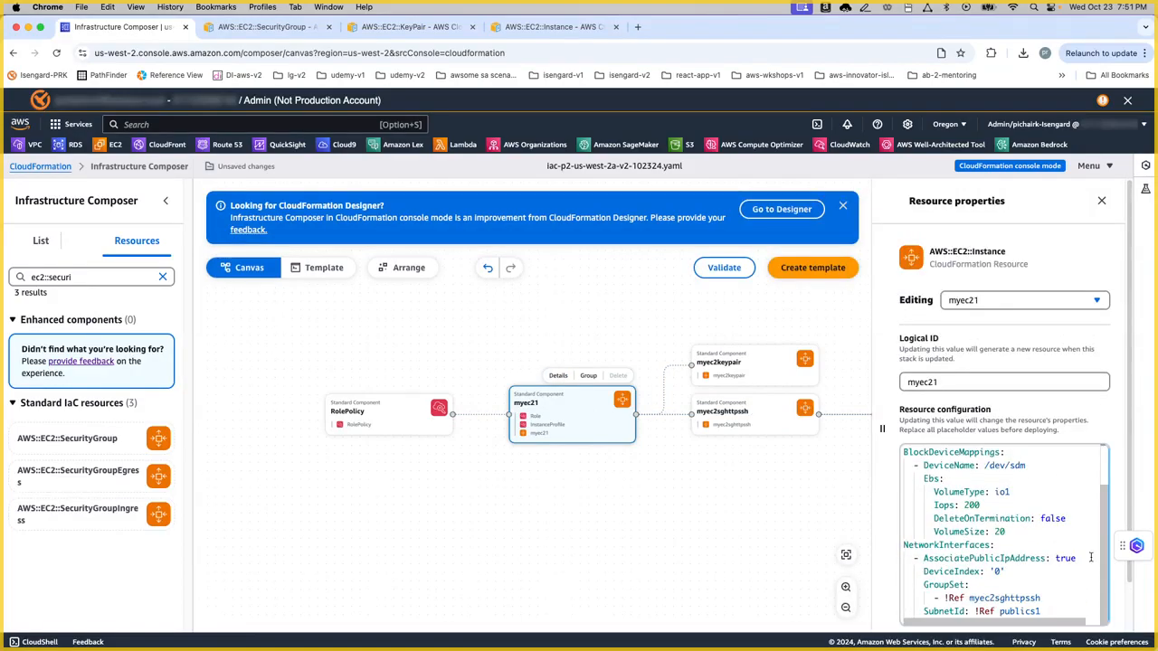
scroll(1124, 506, down, 2)
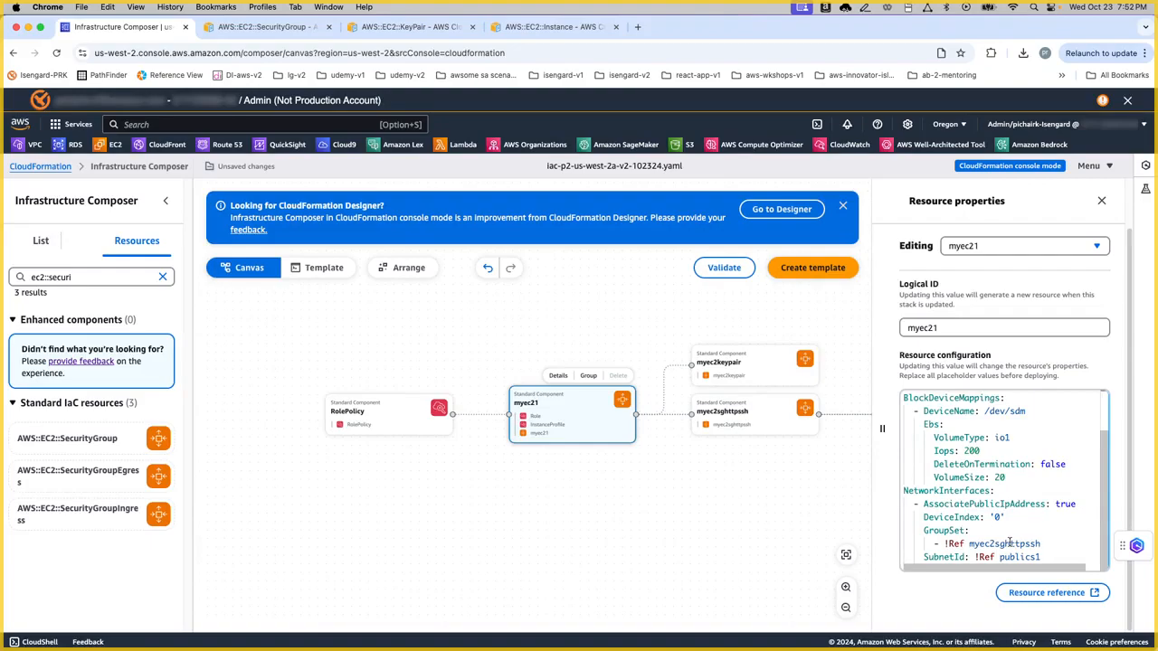
mouse_move(960, 495)
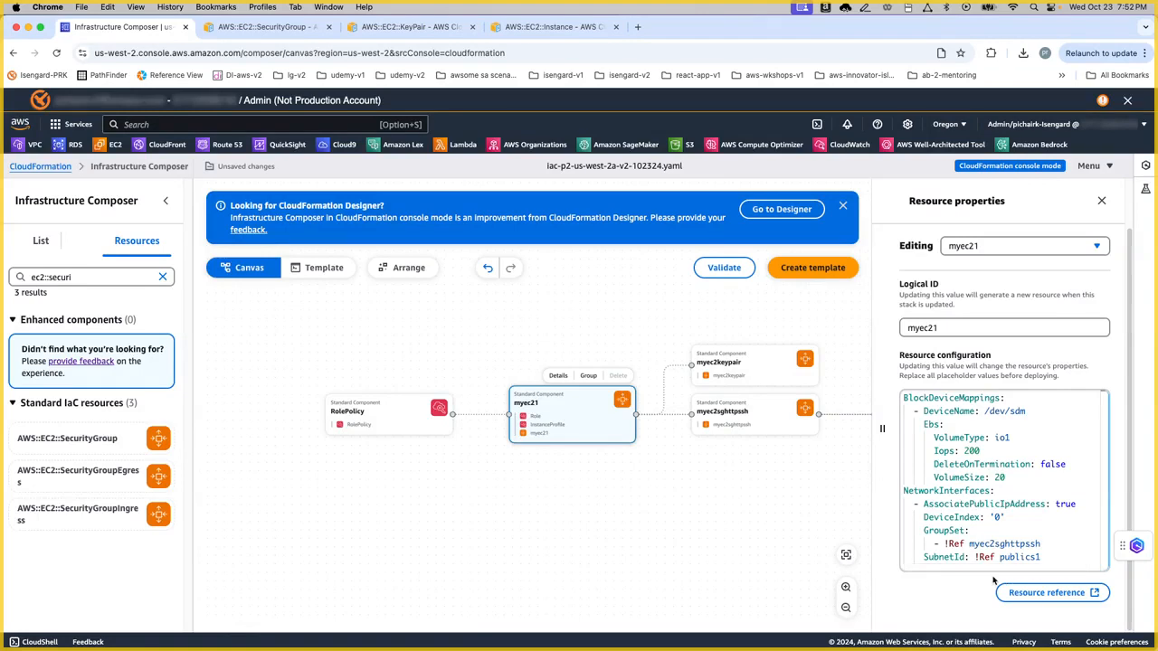
click(756, 500)
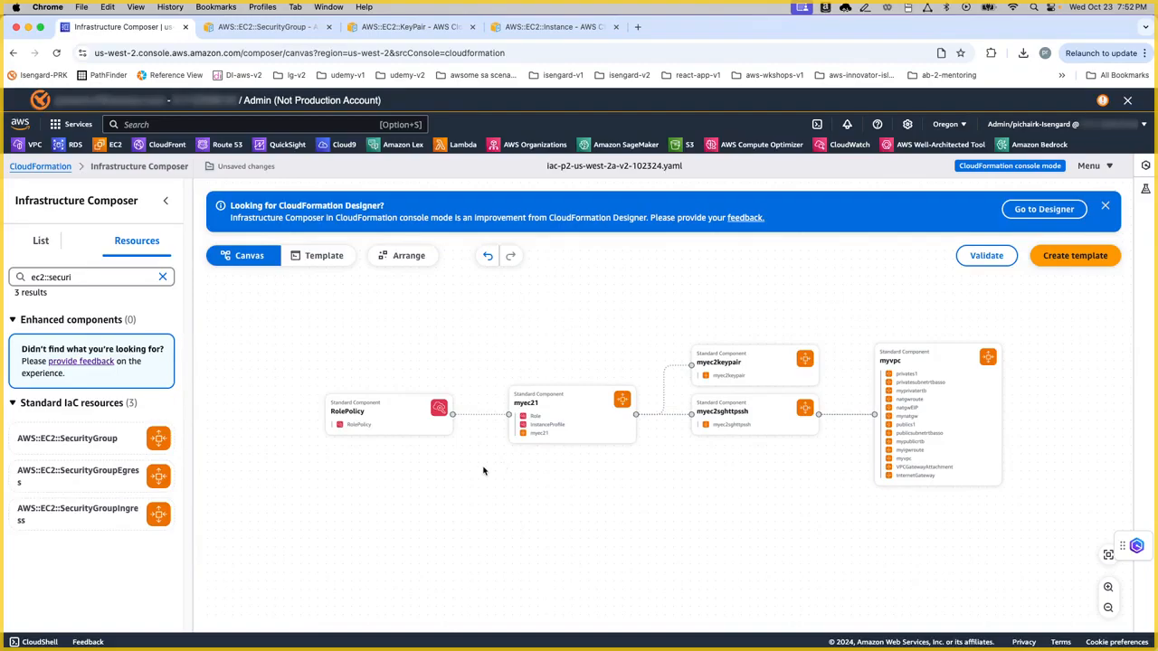
Step: Change the resource search to iam::rol to look up the IAM role resources
click(86, 277)
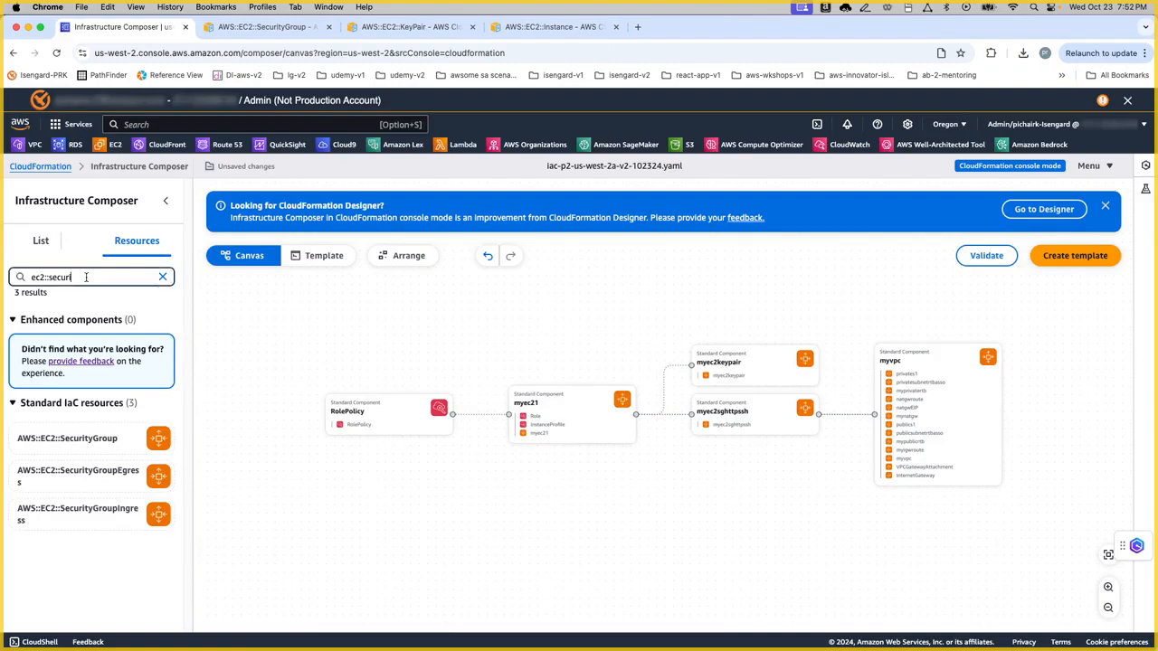
key(BackSpace)
key(BackSpace)
key(BackSpace)
key(BackSpace)
key(BackSpace)
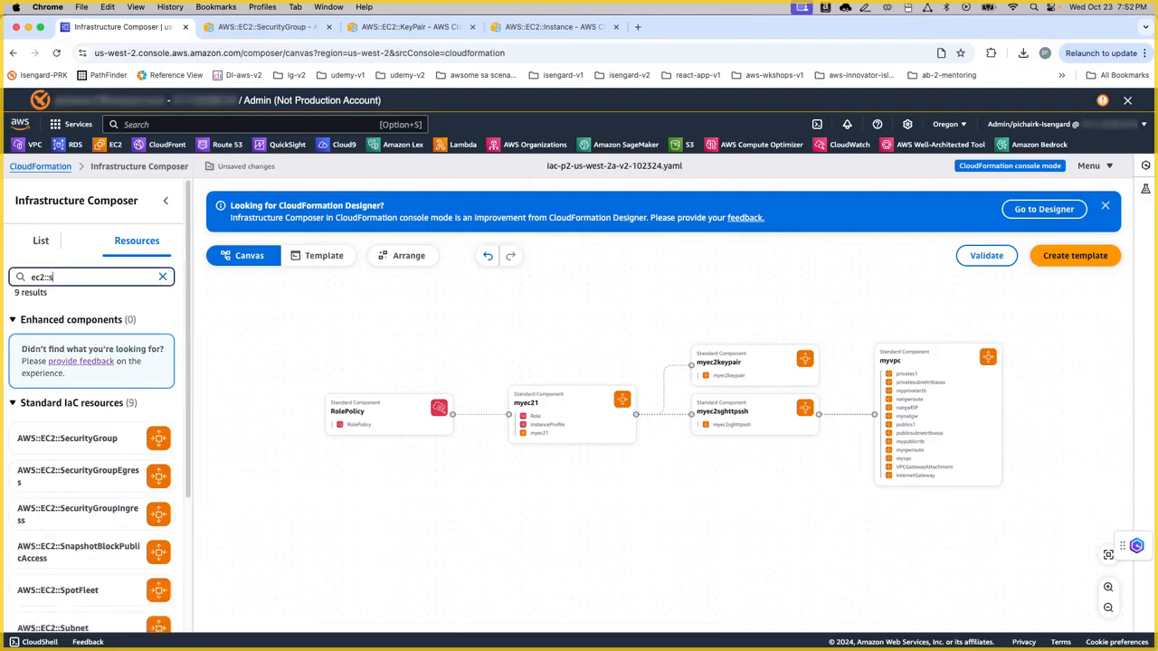
key(BackSpace)
key(BackSpace)
key(BackSpace)
key(BackSpace)
key(BackSpace)
key(BackSpace)
text(iam::rol)
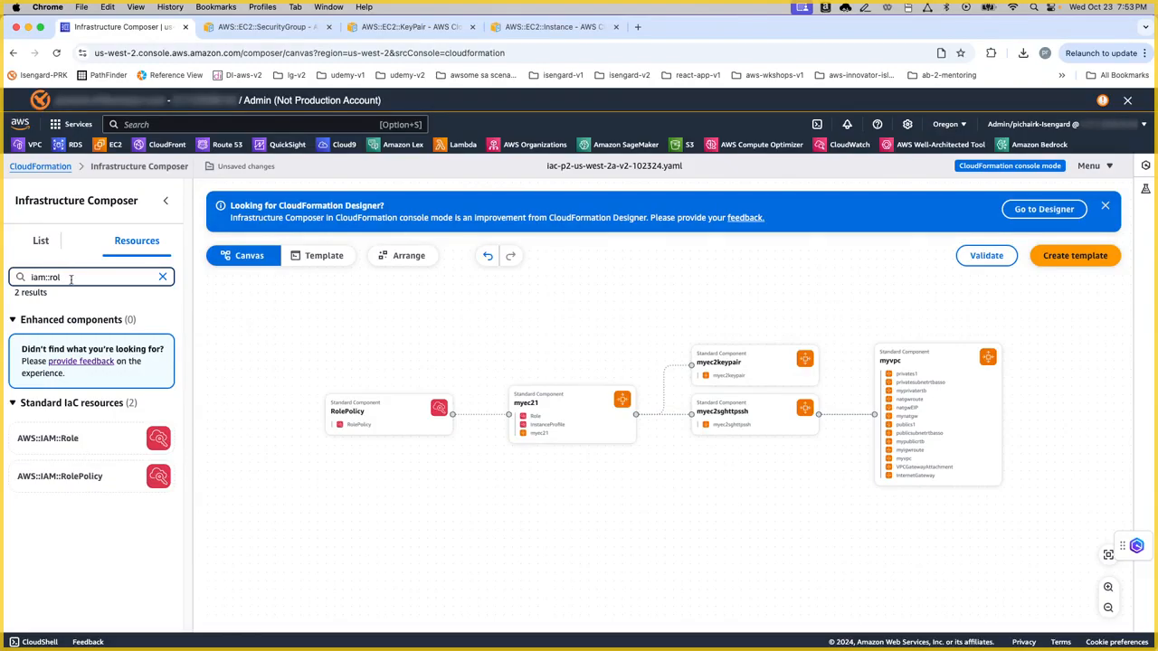
drag(70, 277, 13, 272)
text(ec2::inst)
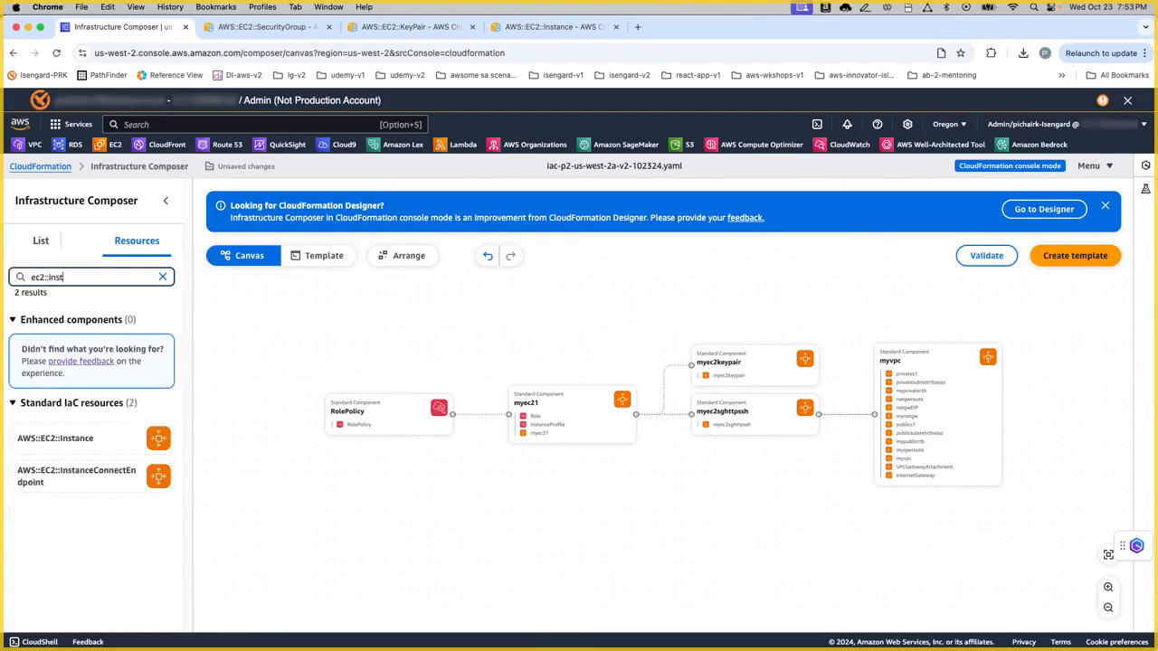
key(BackSpace)
key(BackSpace)
key(BackSpace)
key(BackSpace)
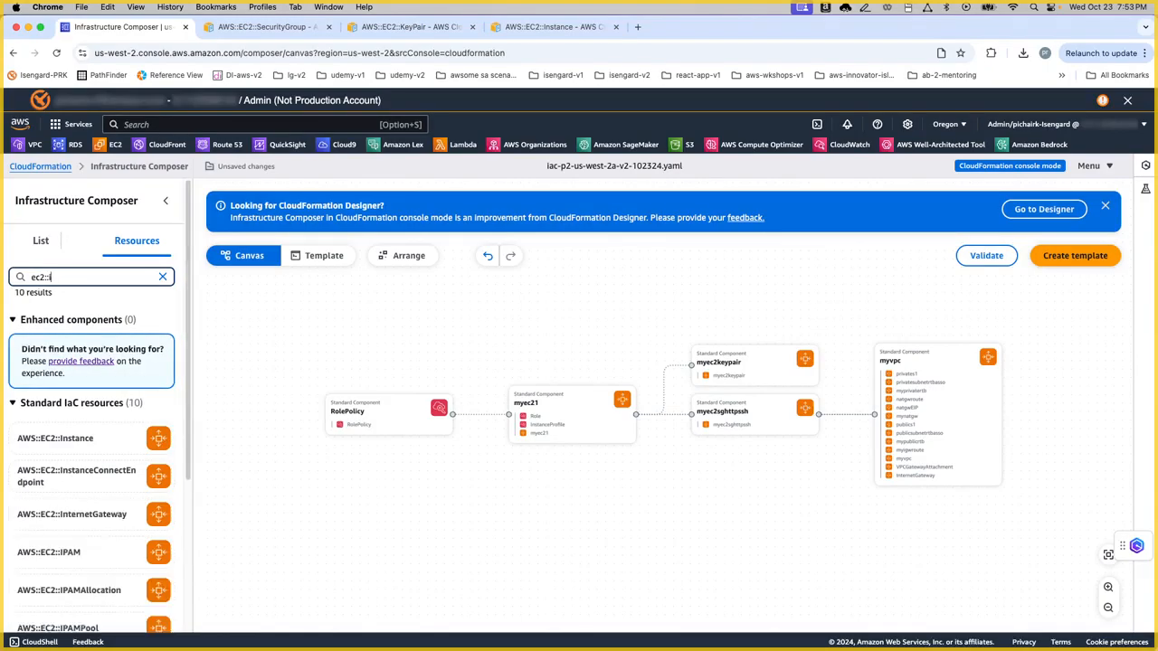
text(pro)
Step: Change the resource search to iam::in to look up the IAM instance profile resource
key(BackSpace)
key(BackSpace)
key(BackSpace)
key(BackSpace)
key(BackSpace)
key(BackSpace)
key(BackSpace)
key(BackSpace)
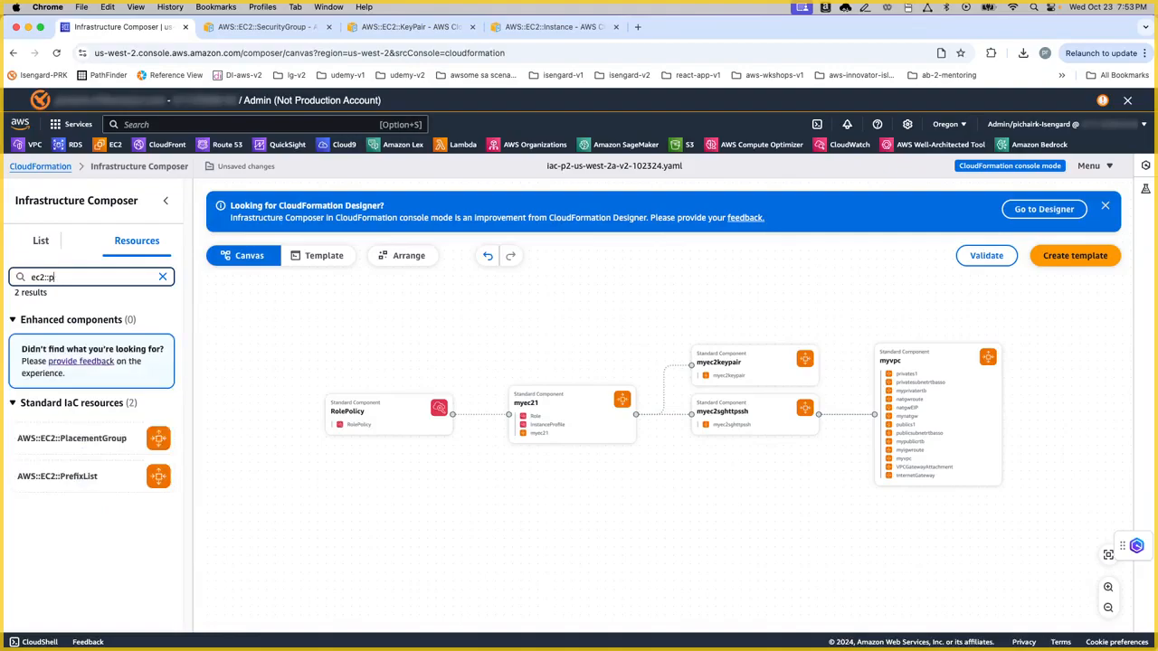
text(iam::in)
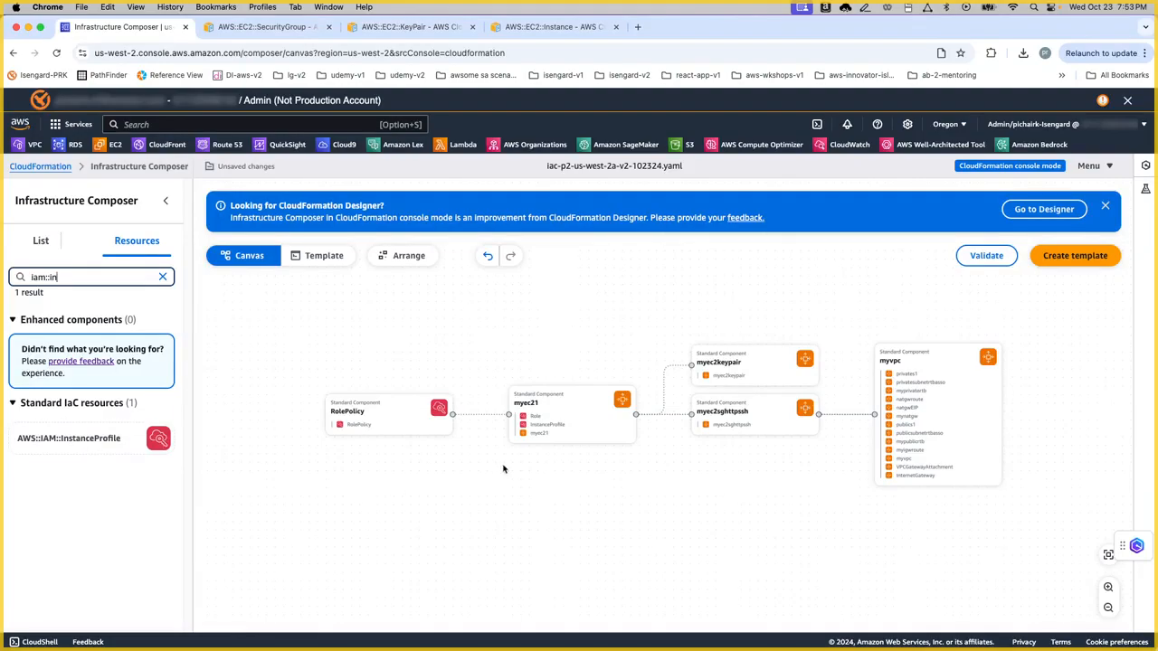
Step: Open the RolePolicy component's details and examine its RoleName and PolicyDocument configuration
click(530, 434)
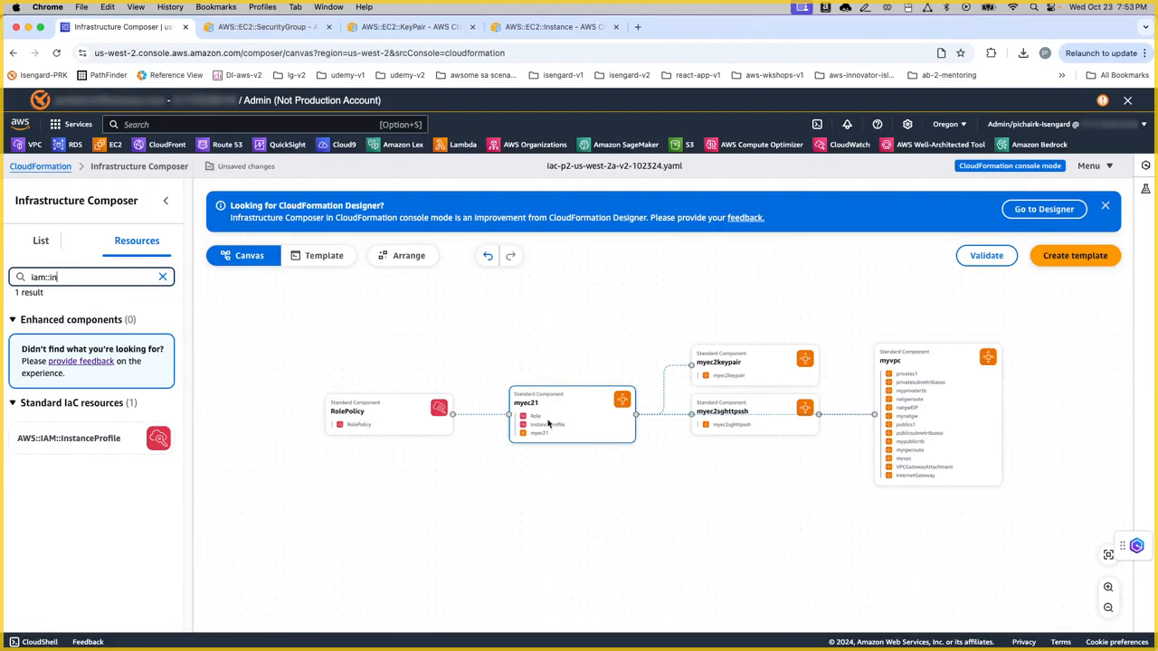
click(377, 418)
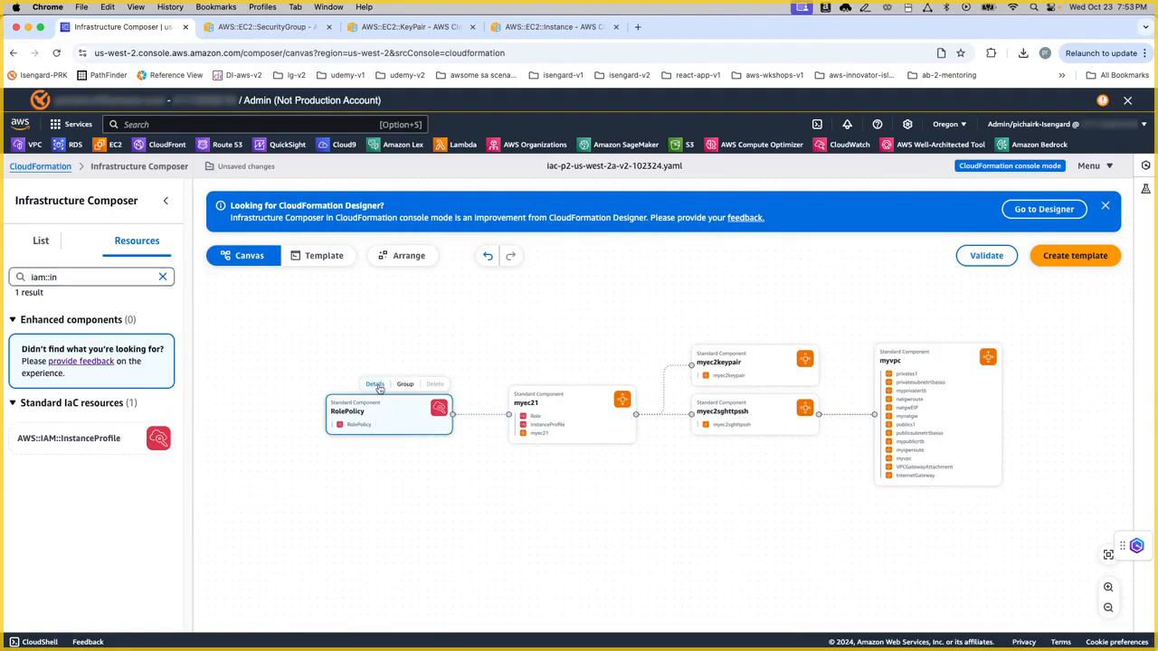
click(376, 385)
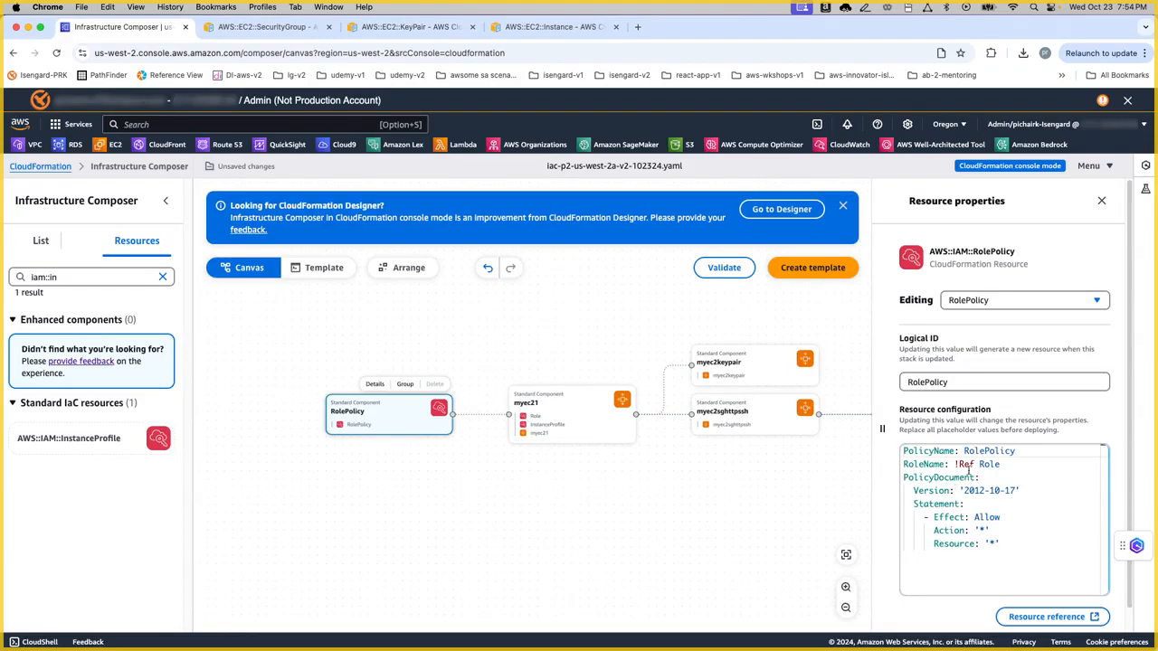
mouse_move(975, 463)
Step: Change the resource search to iam::role to look up the role and role policy resources
click(98, 276)
key(BackSpace)
key(BackSpace)
text(role)
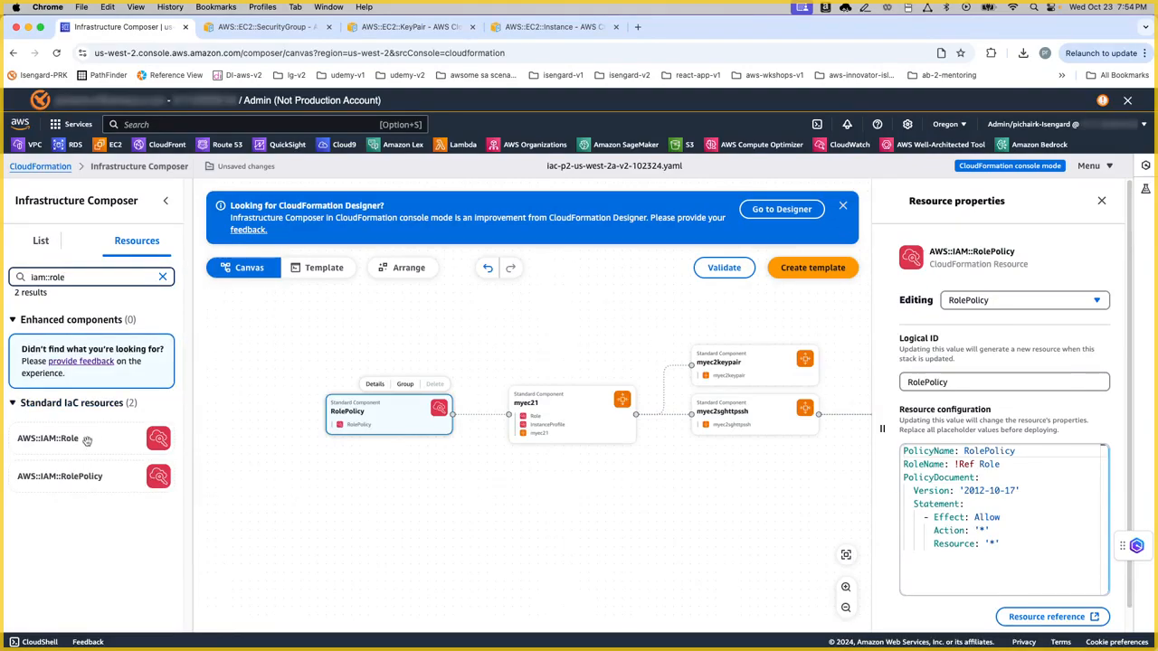
Step: Show the Role resource within myec21, examine the Statement of its AssumeRolePolicyDocument, and close the properties
click(583, 433)
click(986, 300)
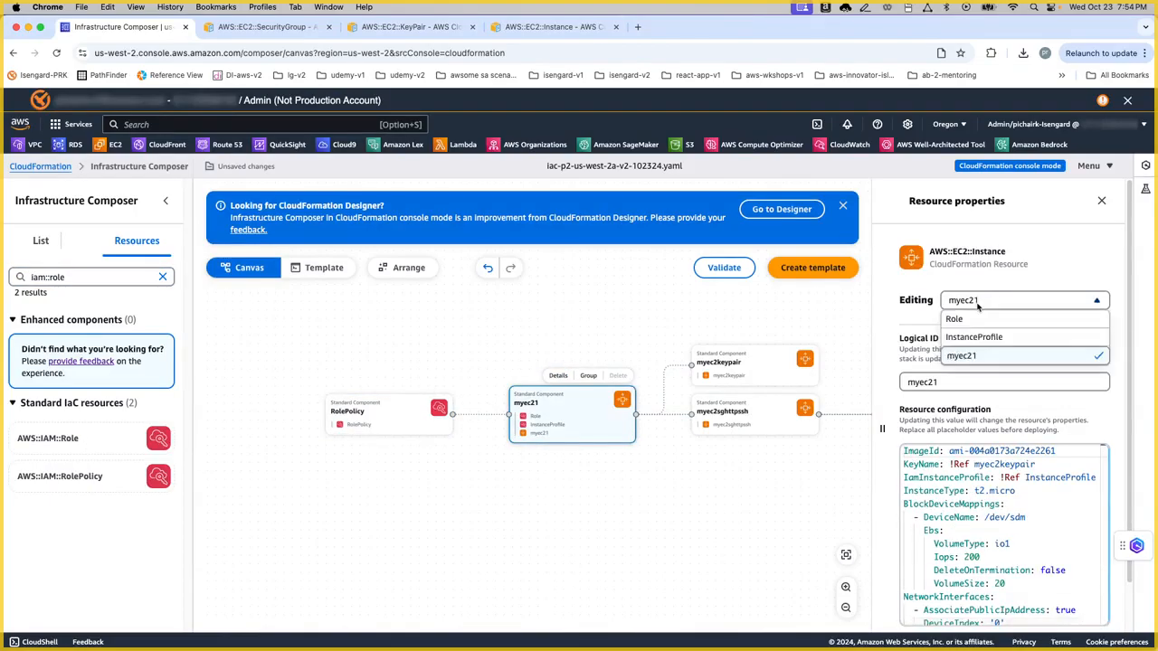
click(988, 320)
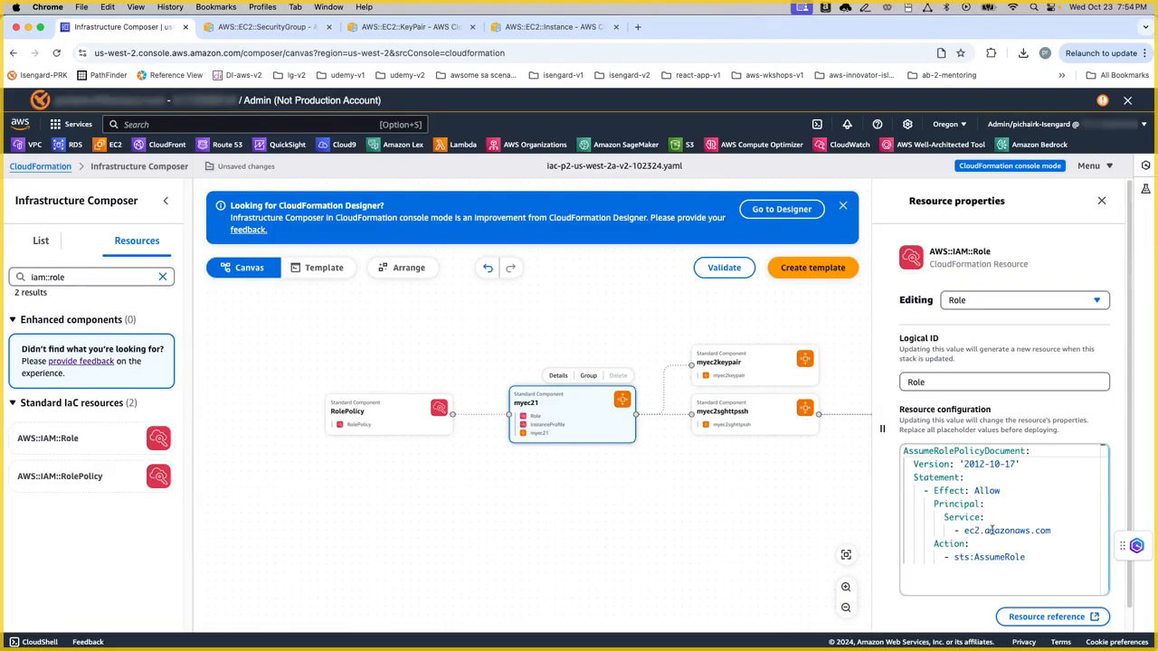
drag(1032, 557, 926, 490)
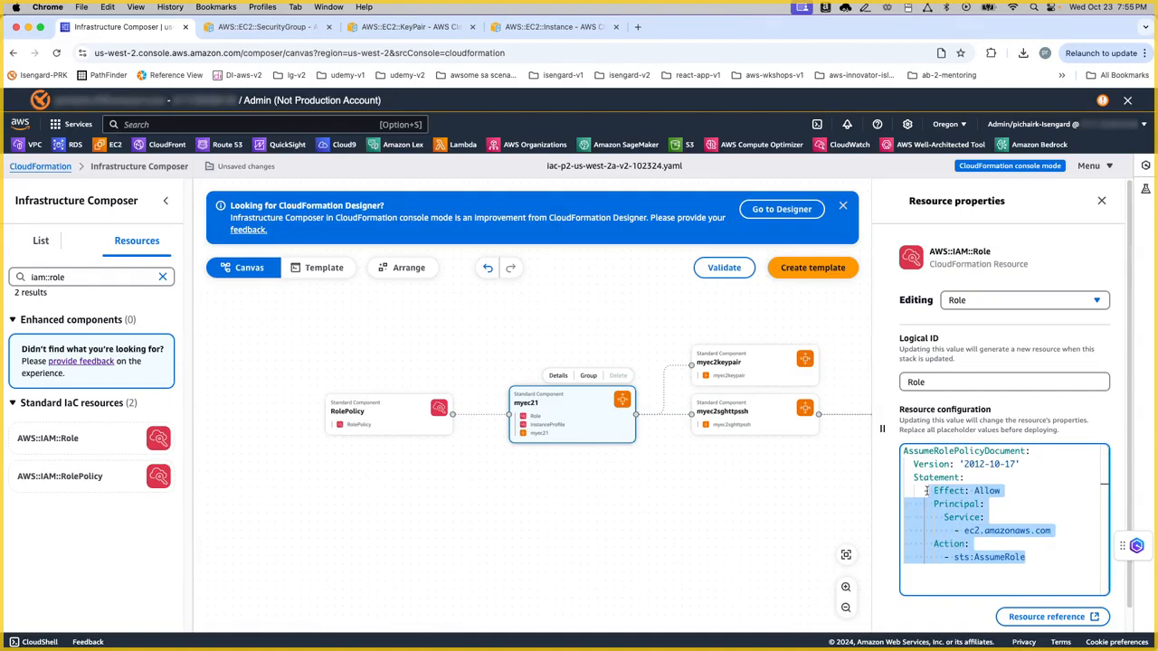
click(987, 476)
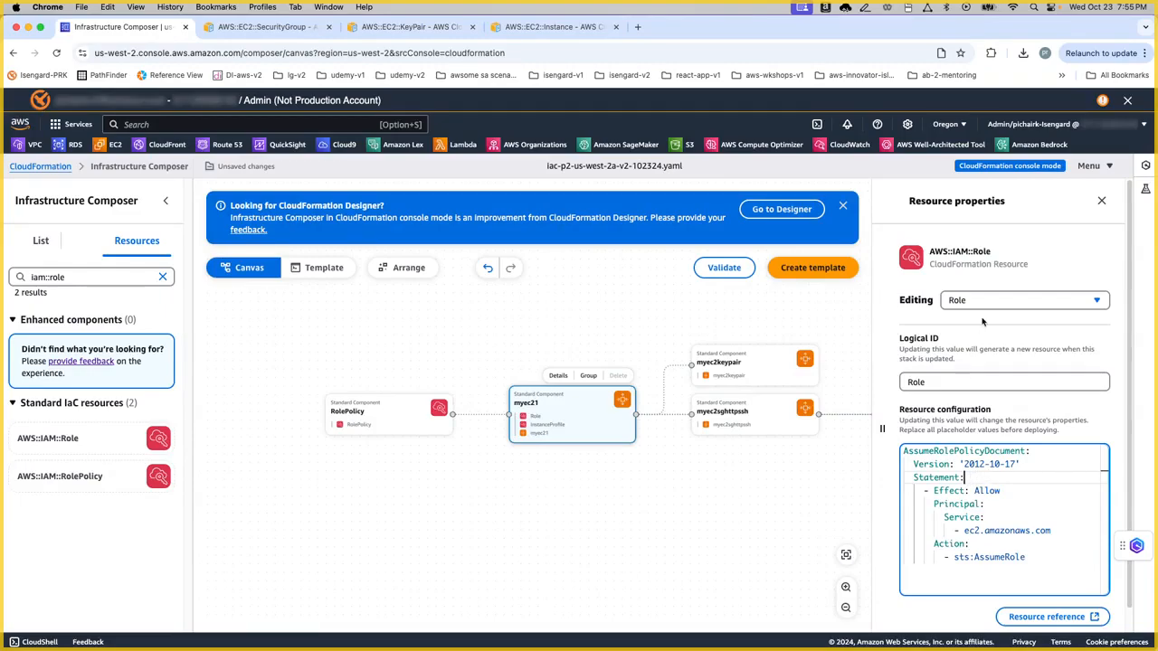
click(862, 471)
Step: Reopen the RolePolicy component's details and check the line where RoleName references the role
click(373, 423)
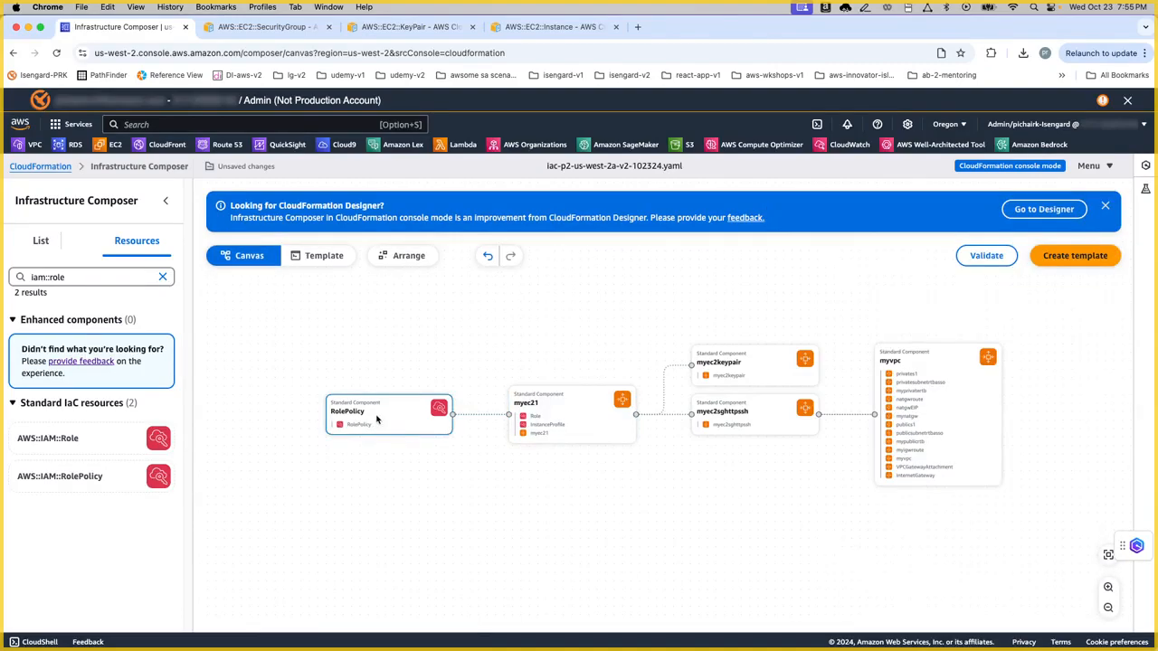
click(374, 383)
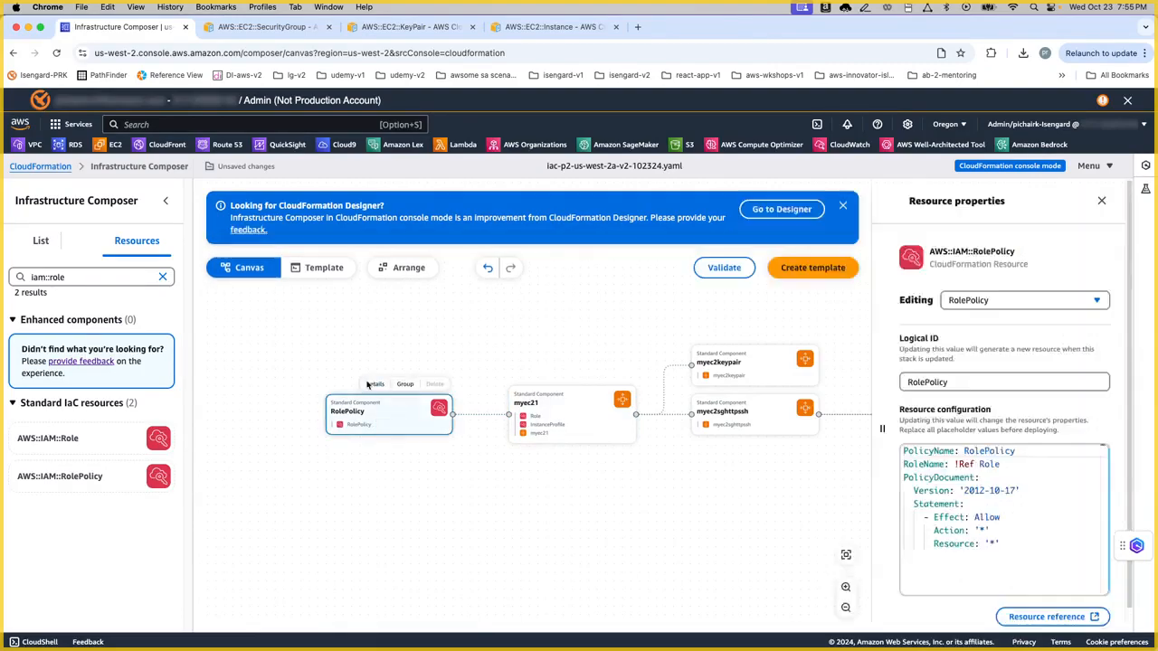
drag(1017, 464, 903, 466)
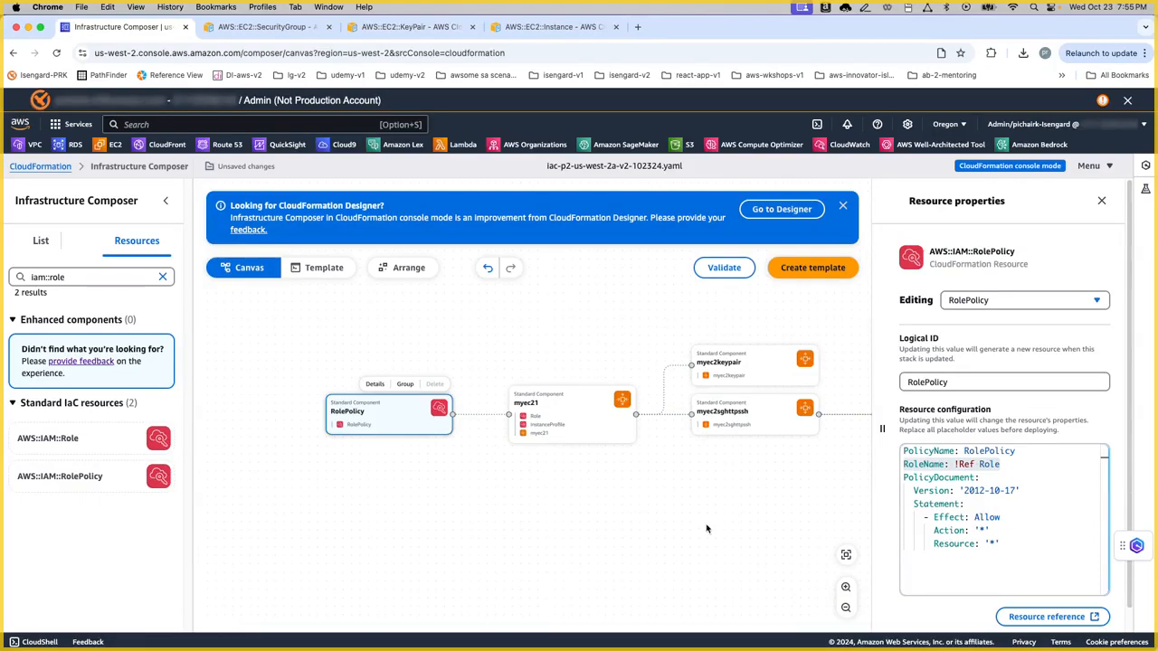
Step: Show the InstanceProfile resource within myec21 and check the role referenced under Roles
click(586, 435)
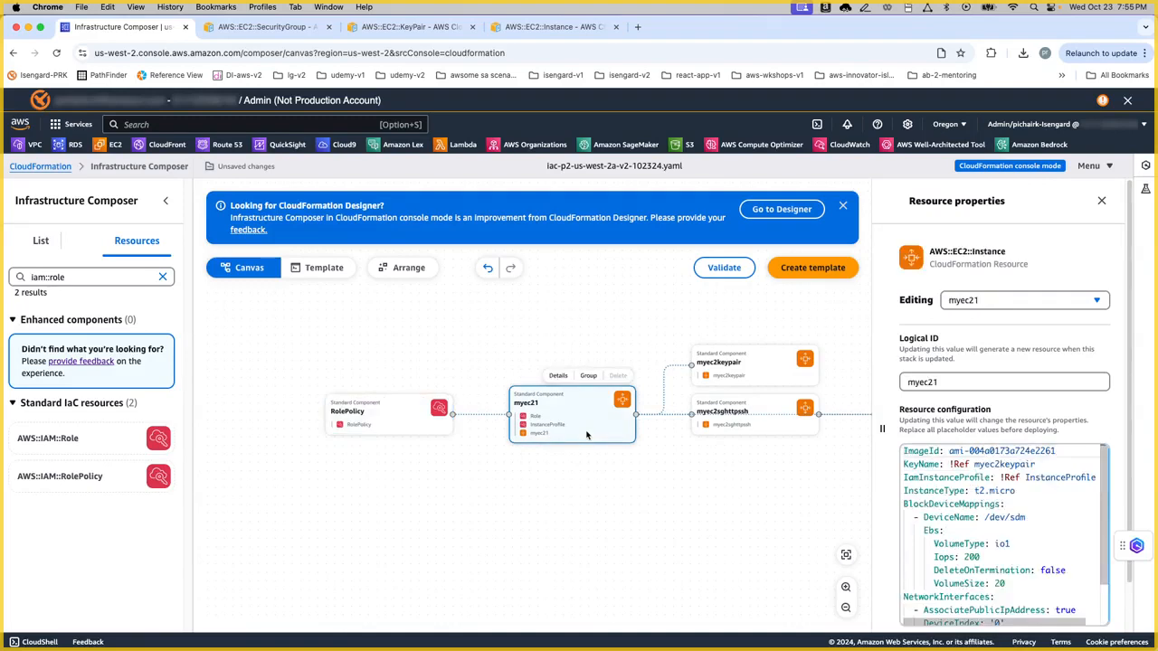
click(956, 304)
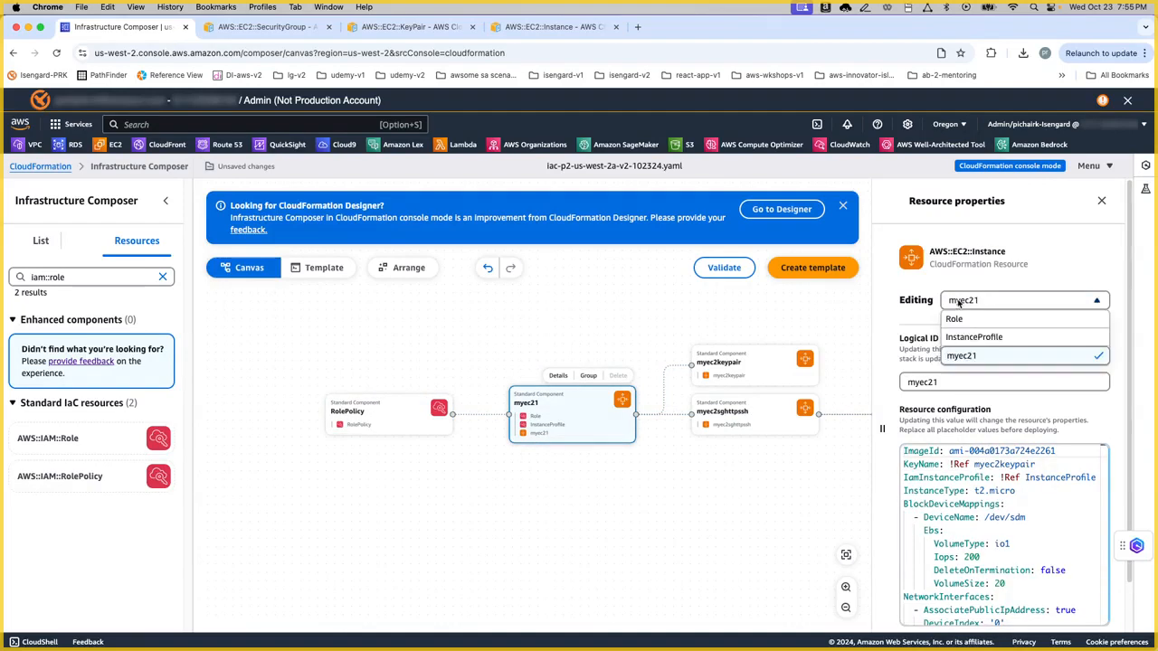
click(991, 339)
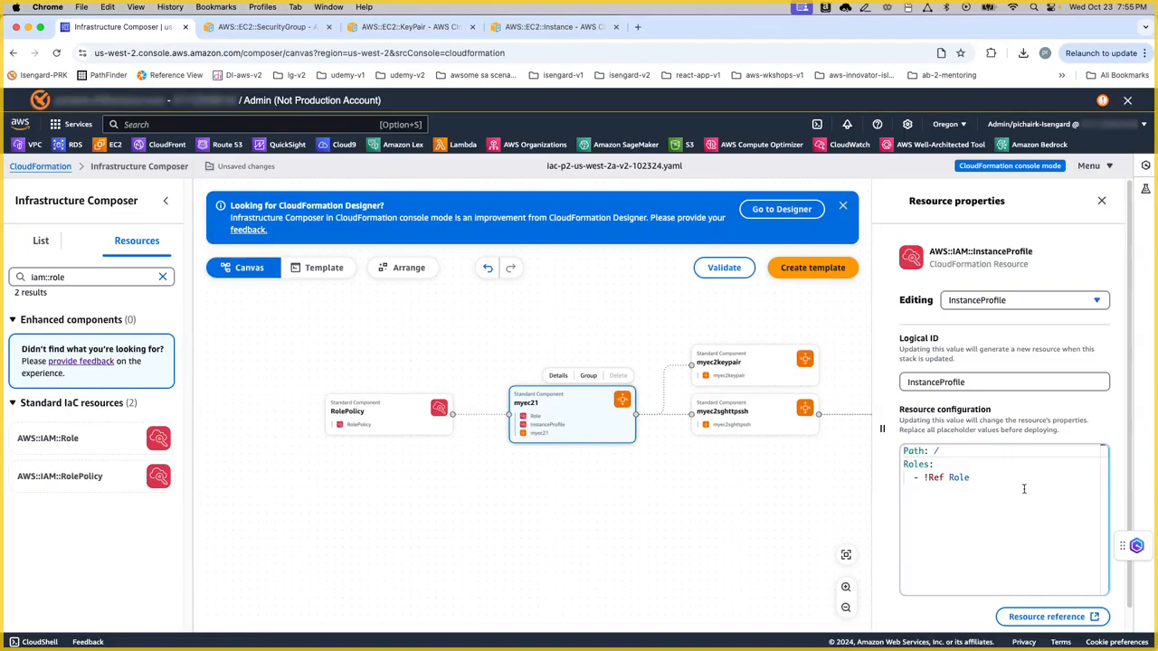
double_click(962, 480)
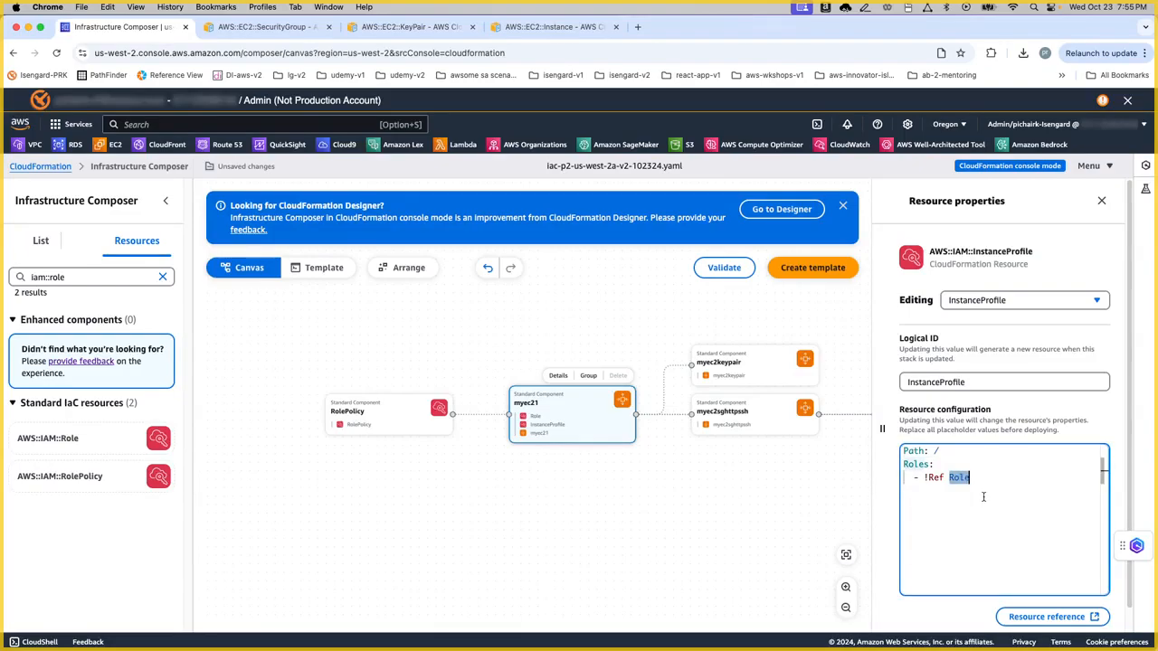
Step: Show the myec21 instance resource, check which instance profile IamInstanceProfile references, and close the properties
click(977, 624)
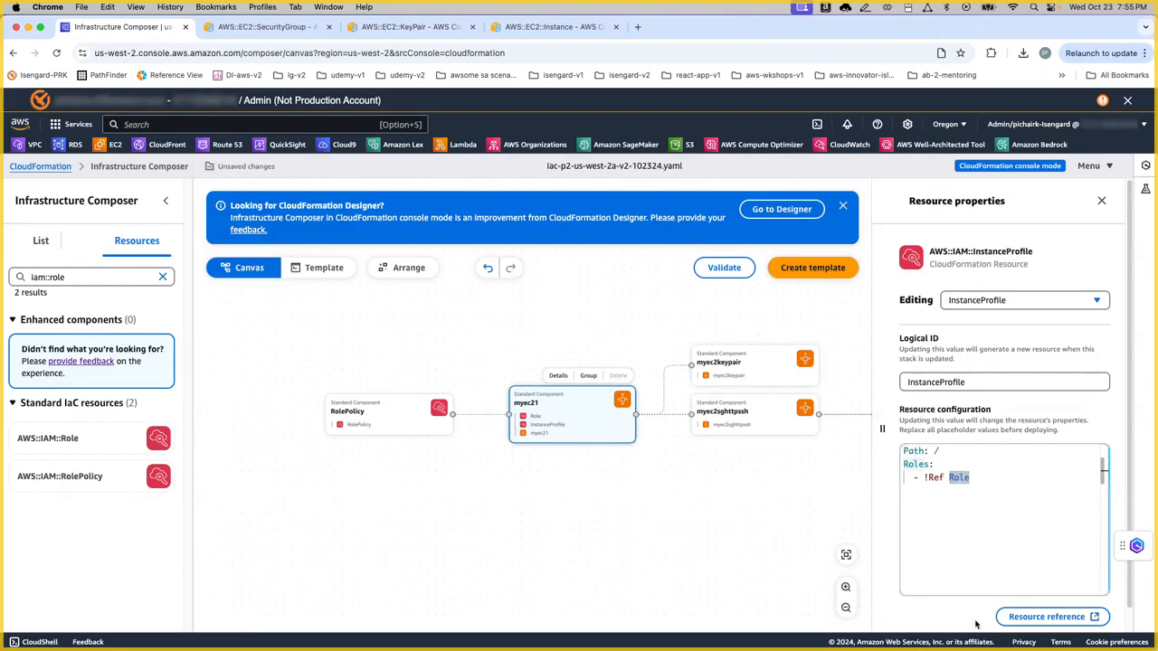
click(986, 297)
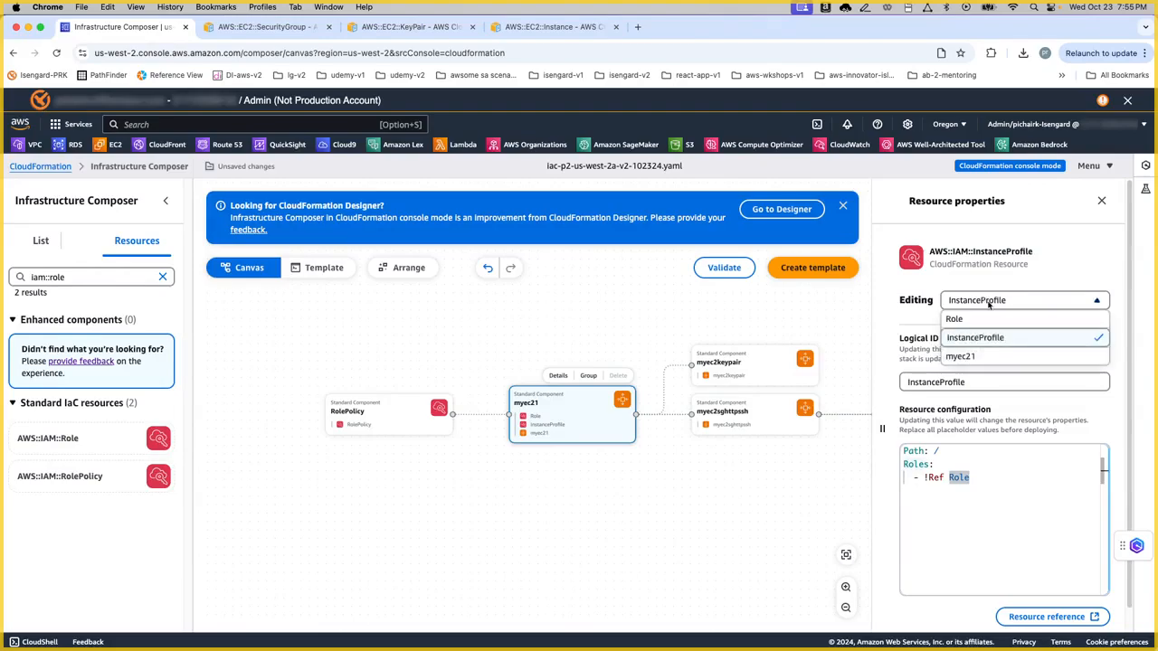
click(990, 356)
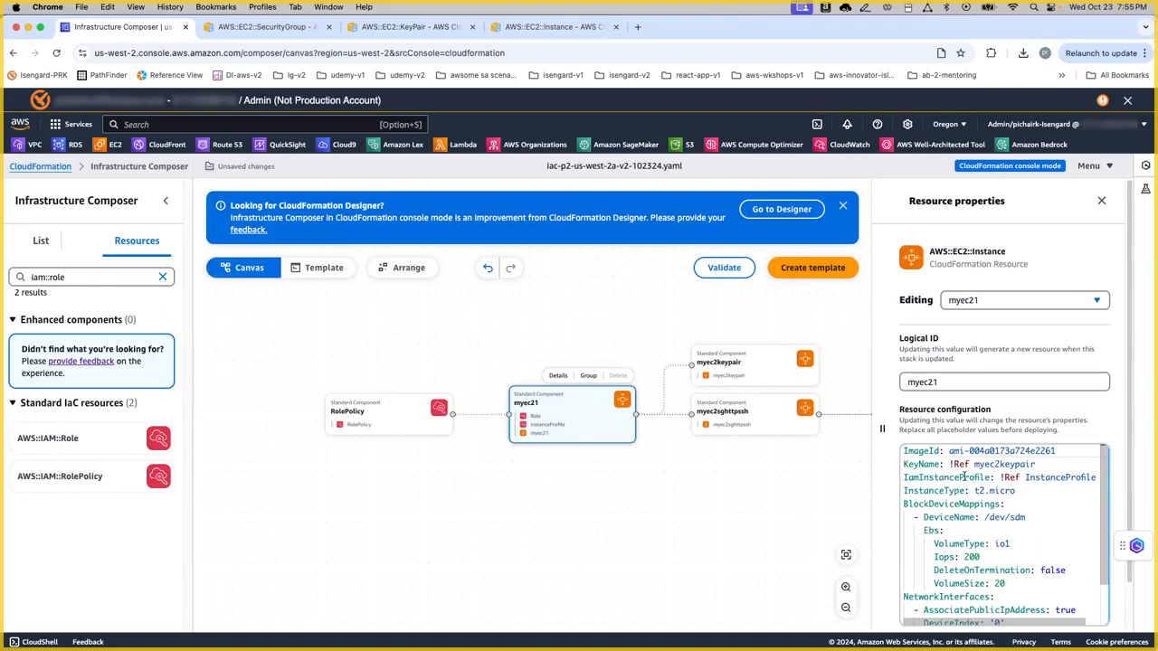
mouse_move(984, 479)
double_click(1059, 477)
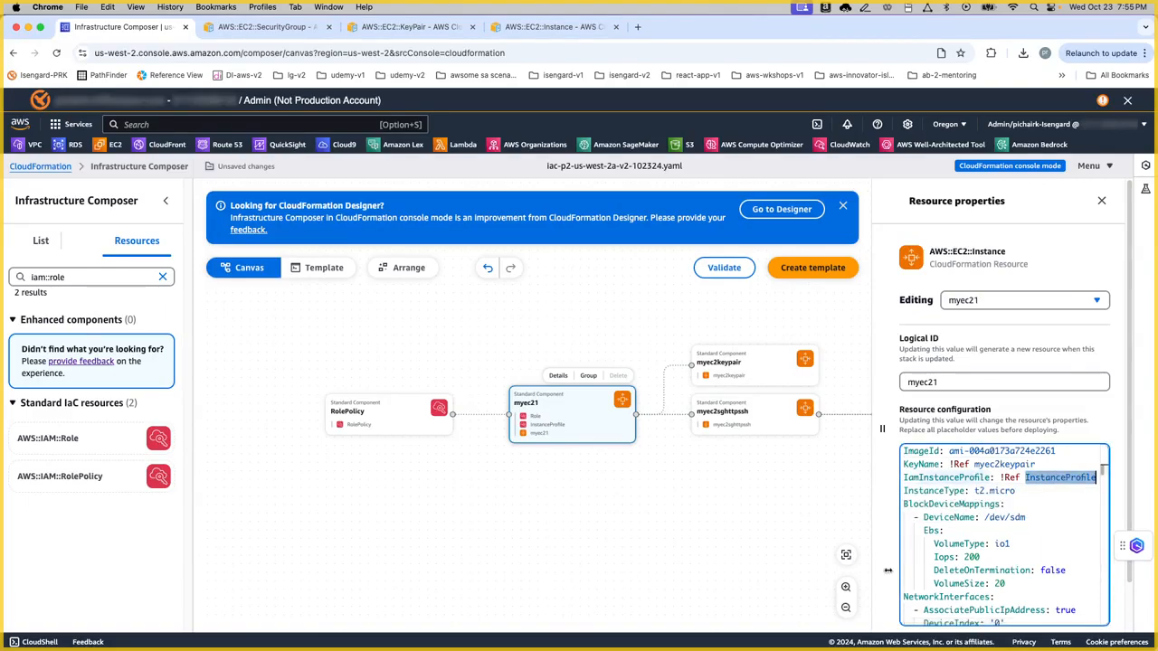
scroll(981, 586, down, 2)
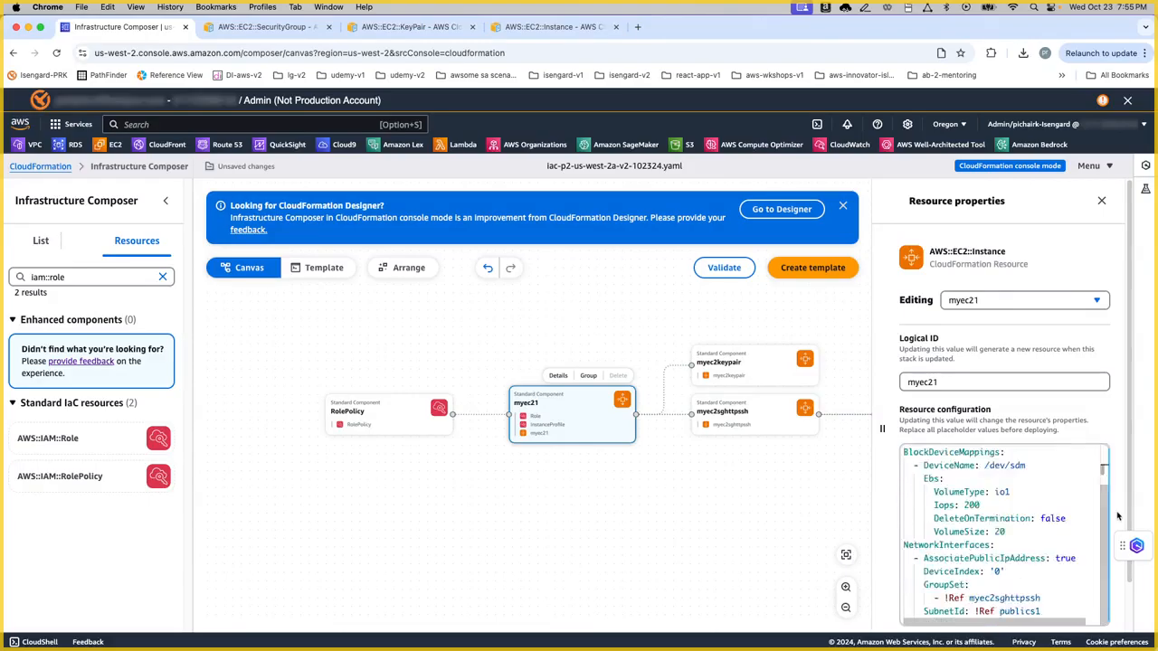
click(711, 481)
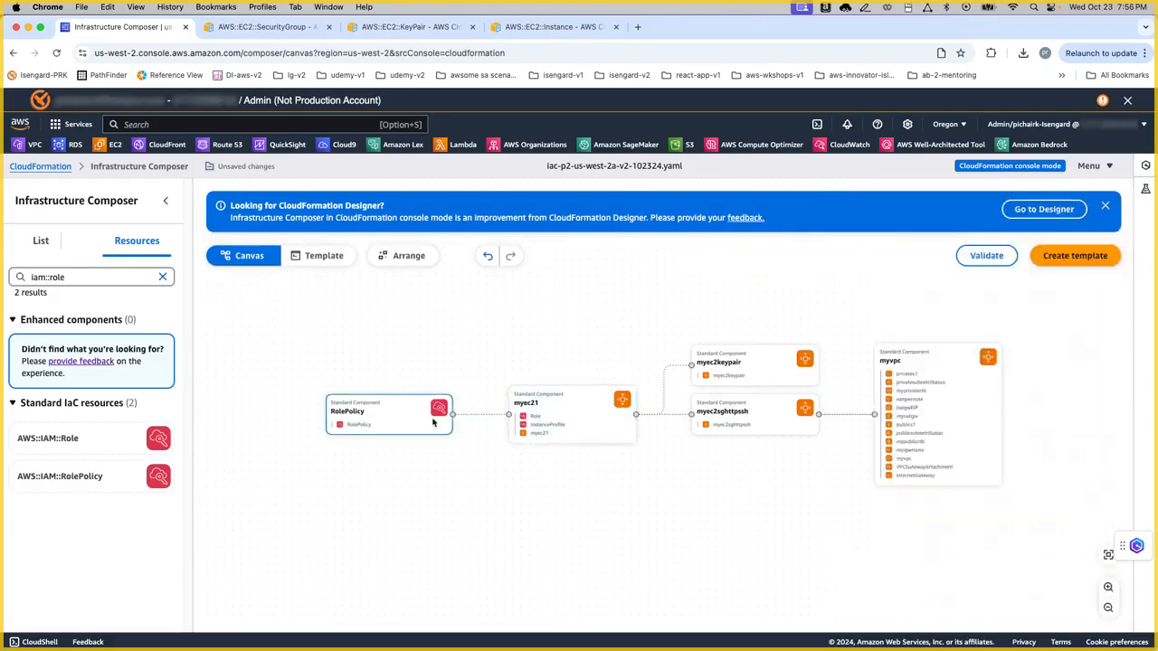
Step: Open the RolePolicy component's details again and check its RoleName line
click(382, 412)
click(374, 385)
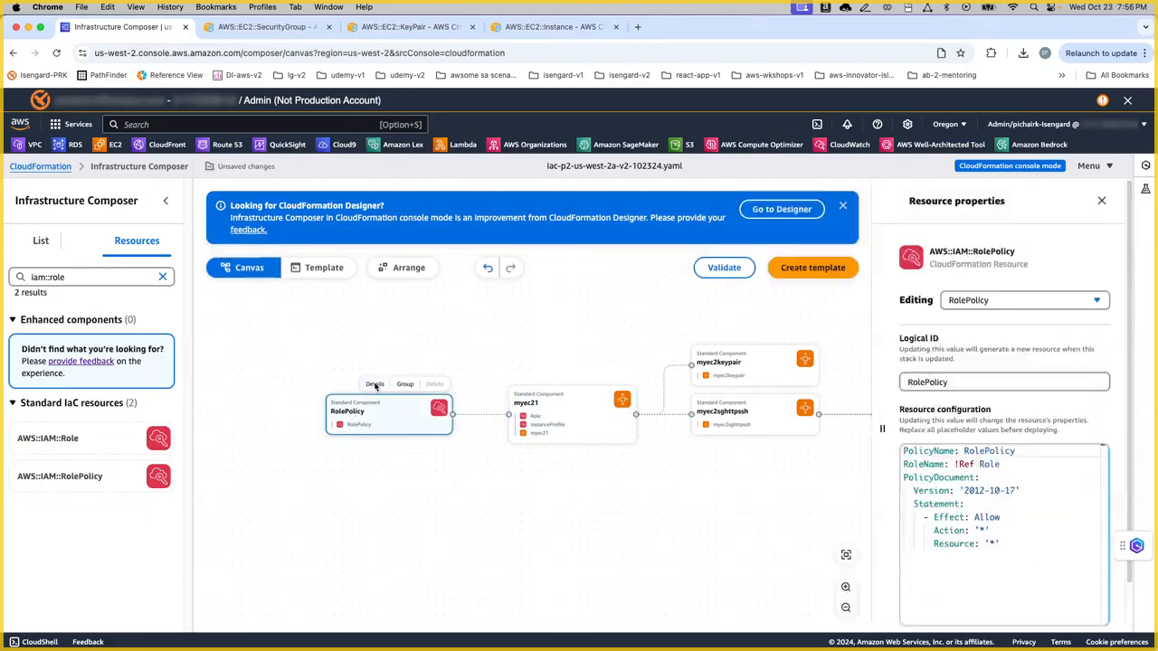
drag(1016, 464, 904, 464)
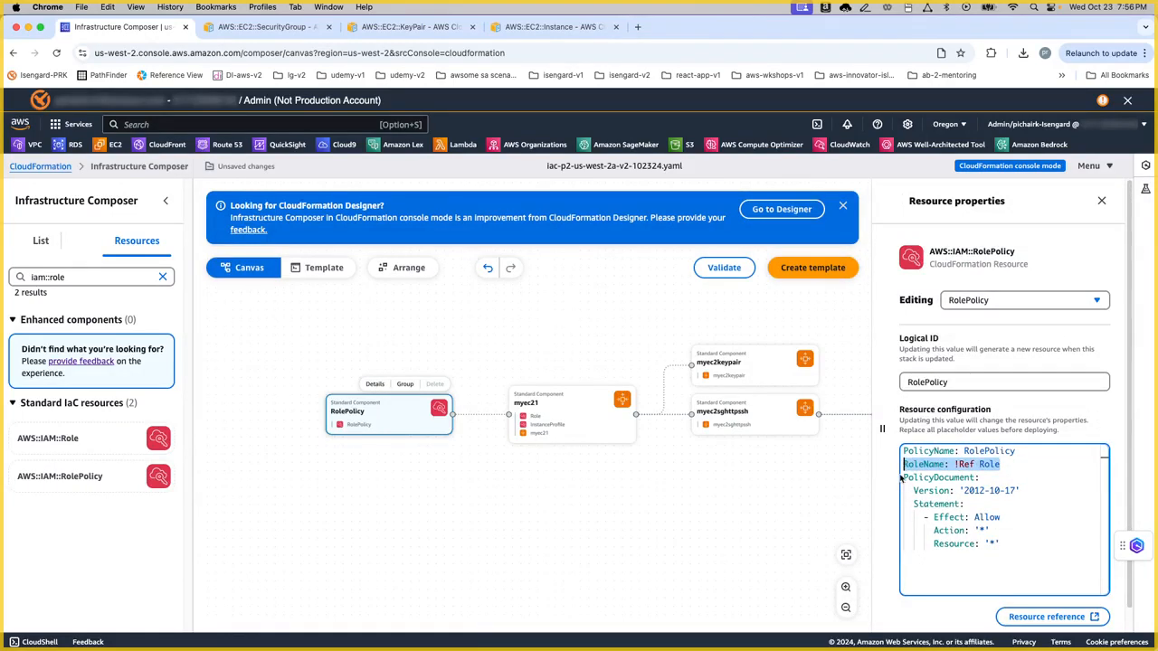
Step: Open the myec21 component's details, view its Role resource, and check the role referenced under Roles in InstanceProfile
click(561, 398)
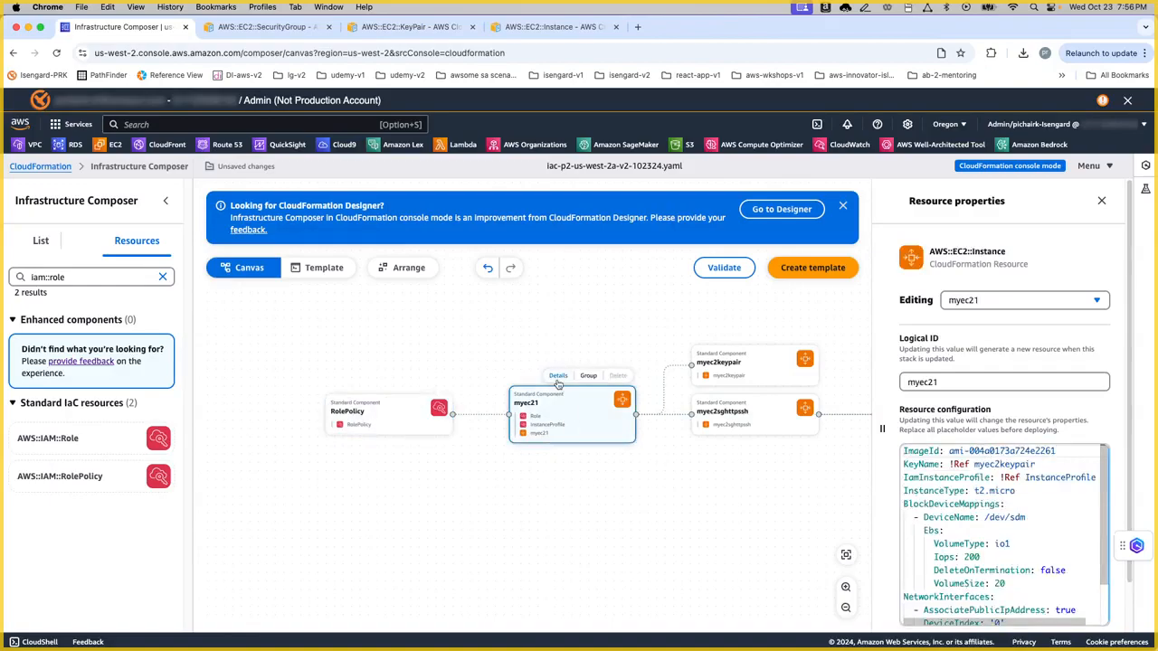
click(955, 301)
click(976, 320)
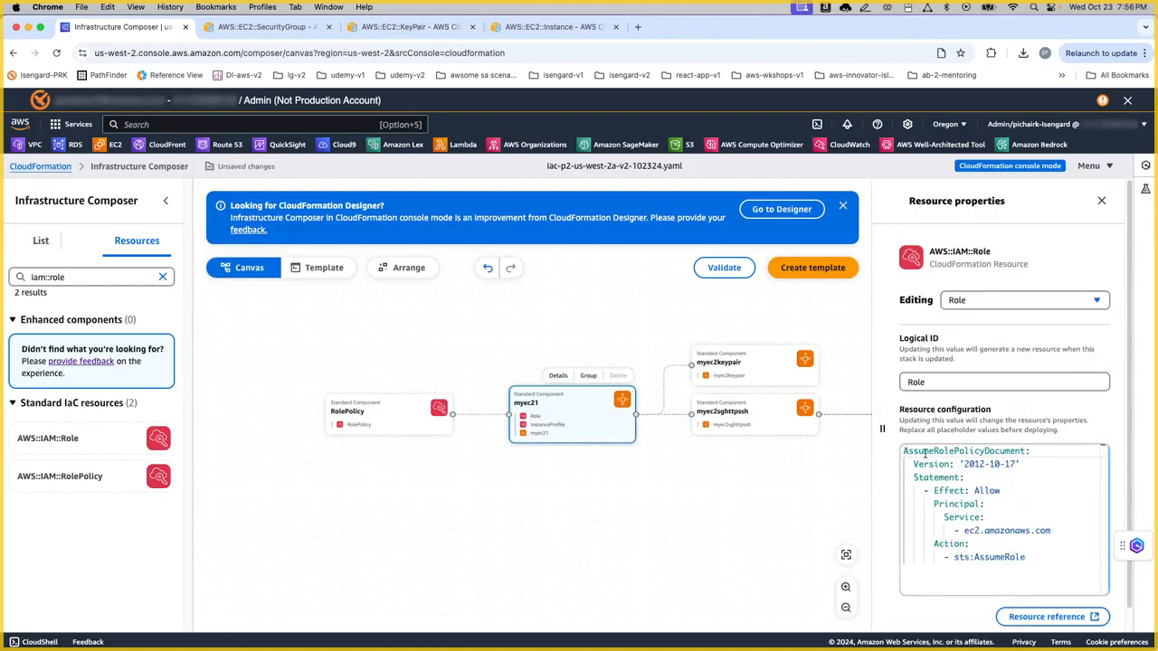
click(1001, 302)
click(998, 338)
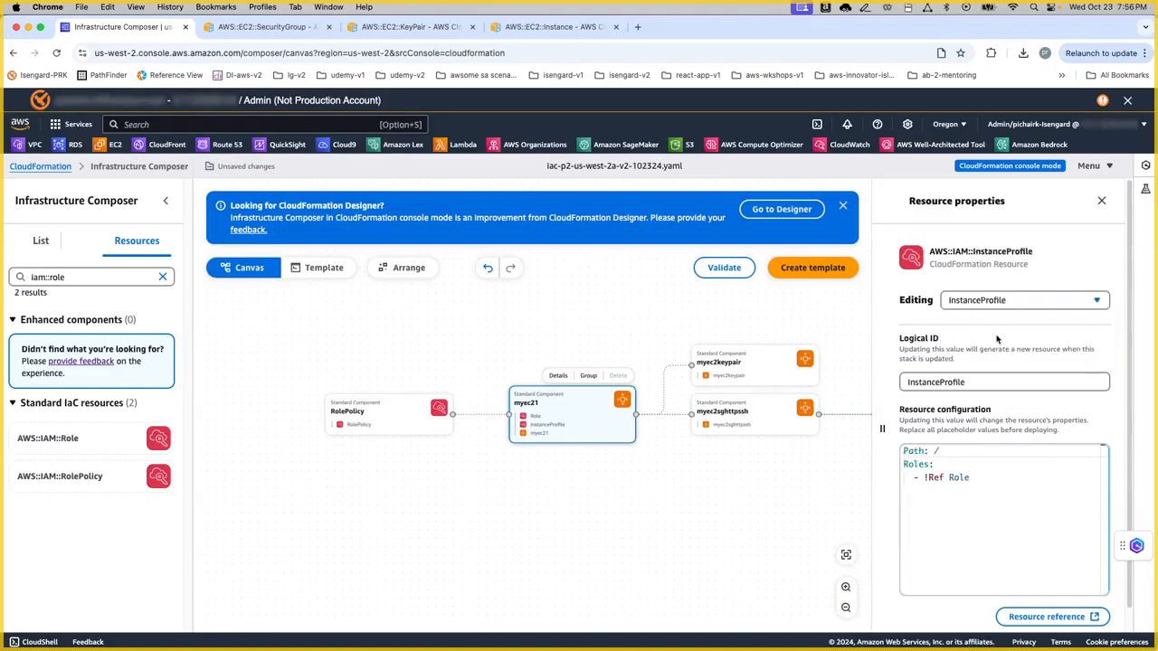
double_click(959, 477)
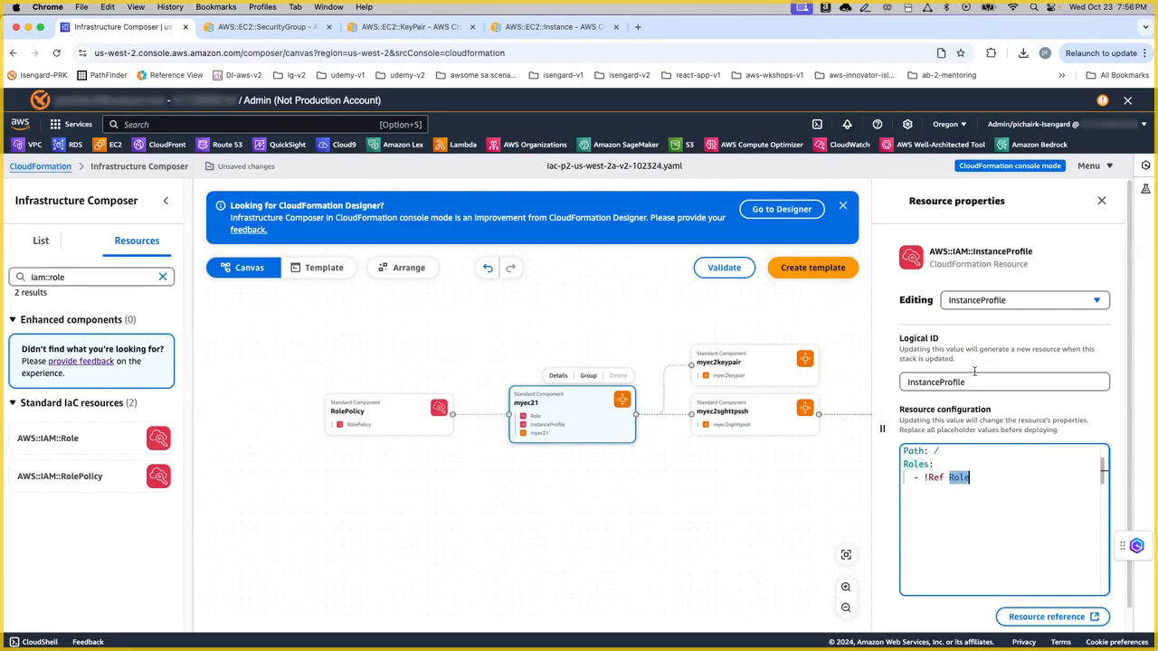
Step: Return to the myec21 instance resource, check the whole IamInstanceProfile line, and close the properties
click(1009, 302)
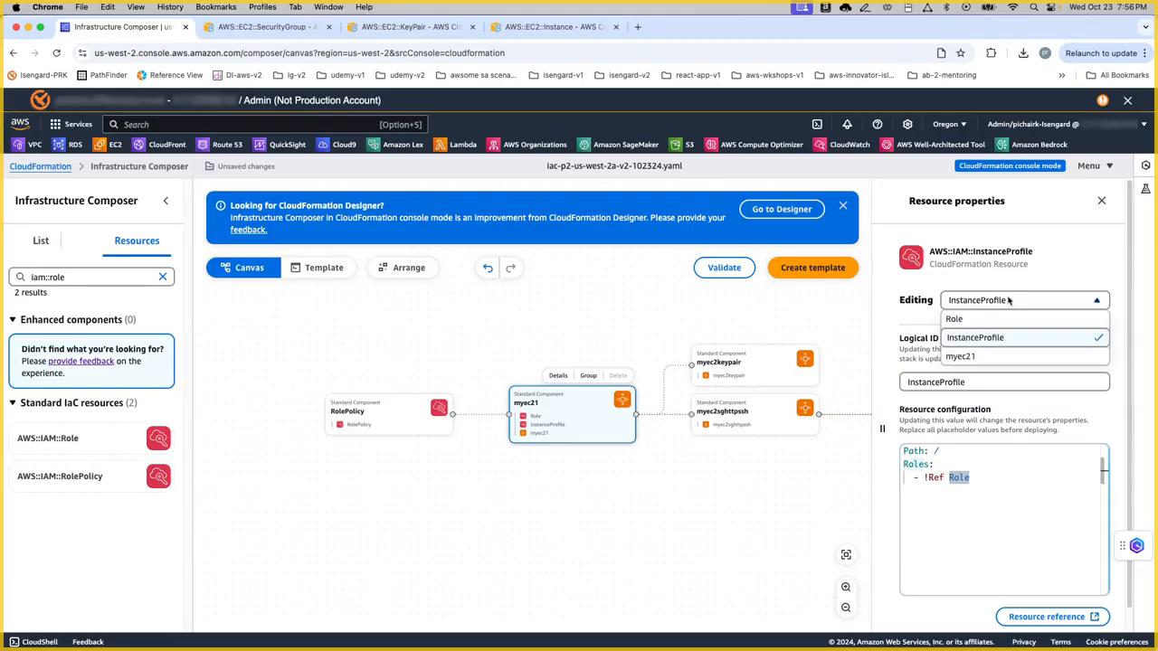
click(995, 357)
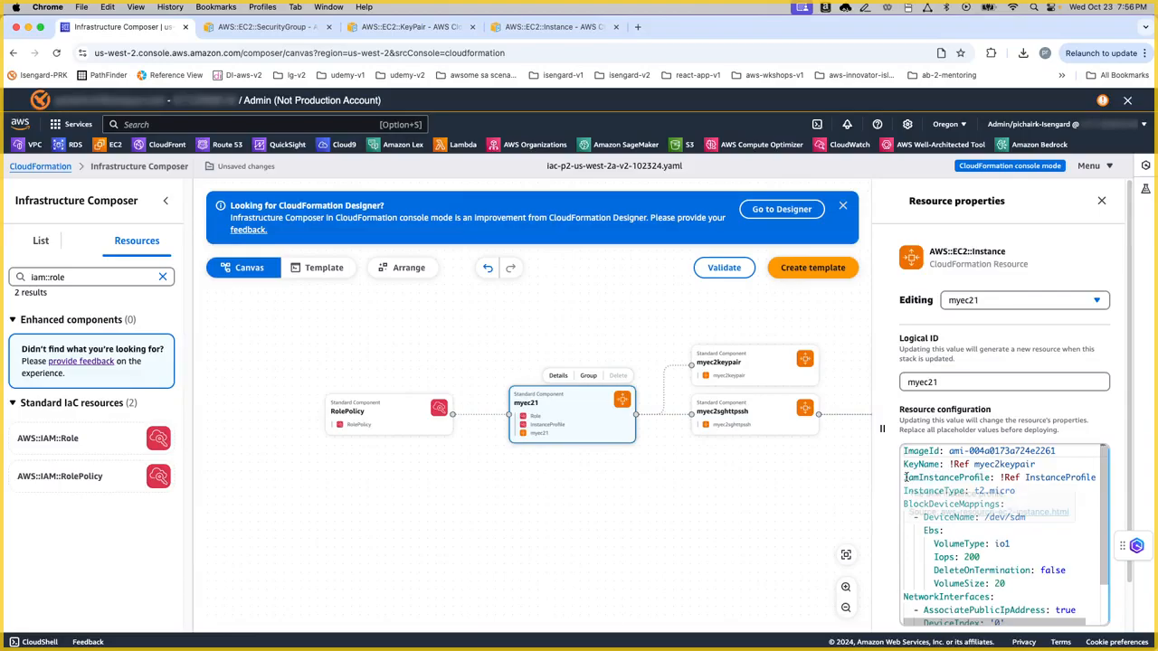
drag(905, 478, 1097, 480)
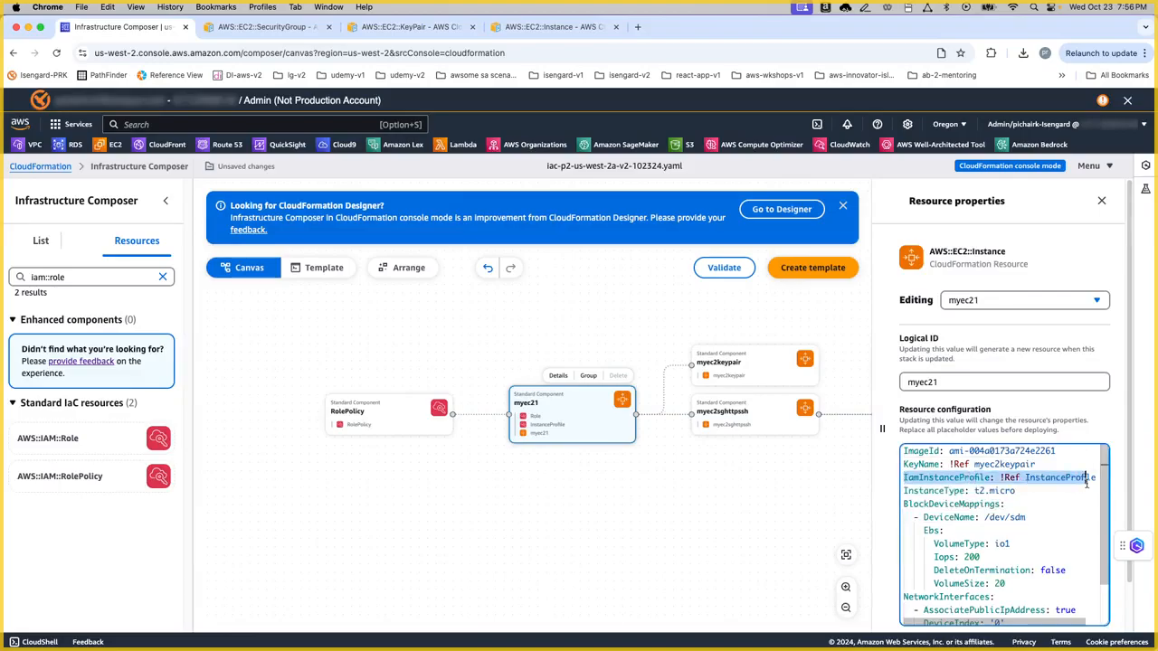
click(839, 510)
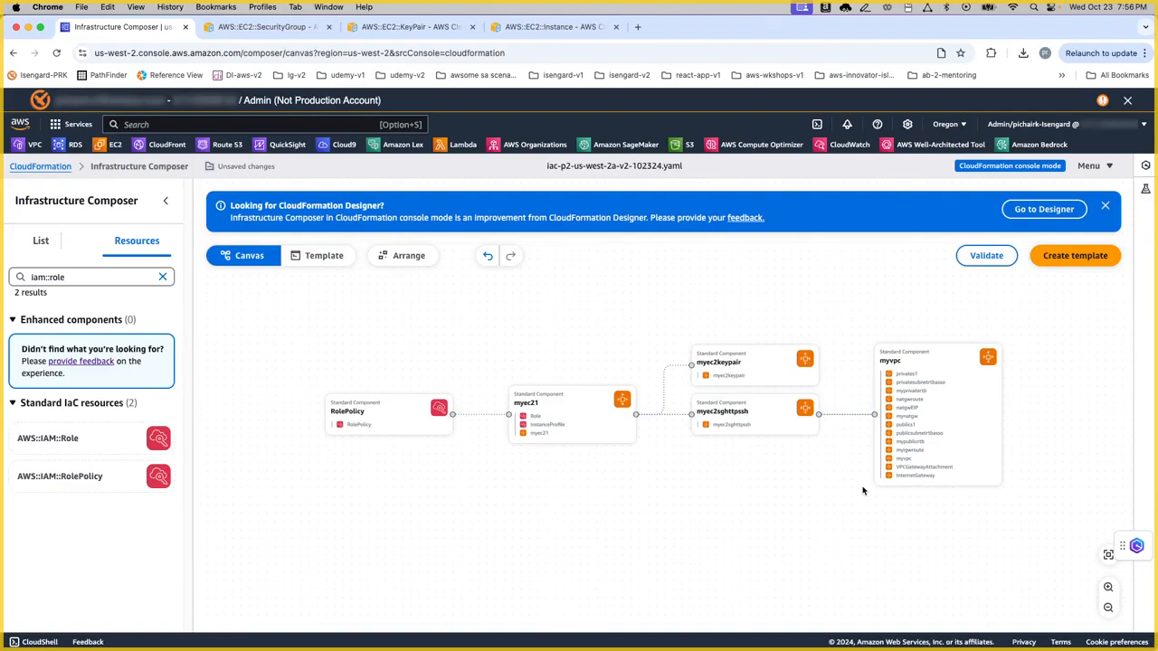
Step: Dismiss the CloudFormation Designer notice and validate the template
click(1105, 207)
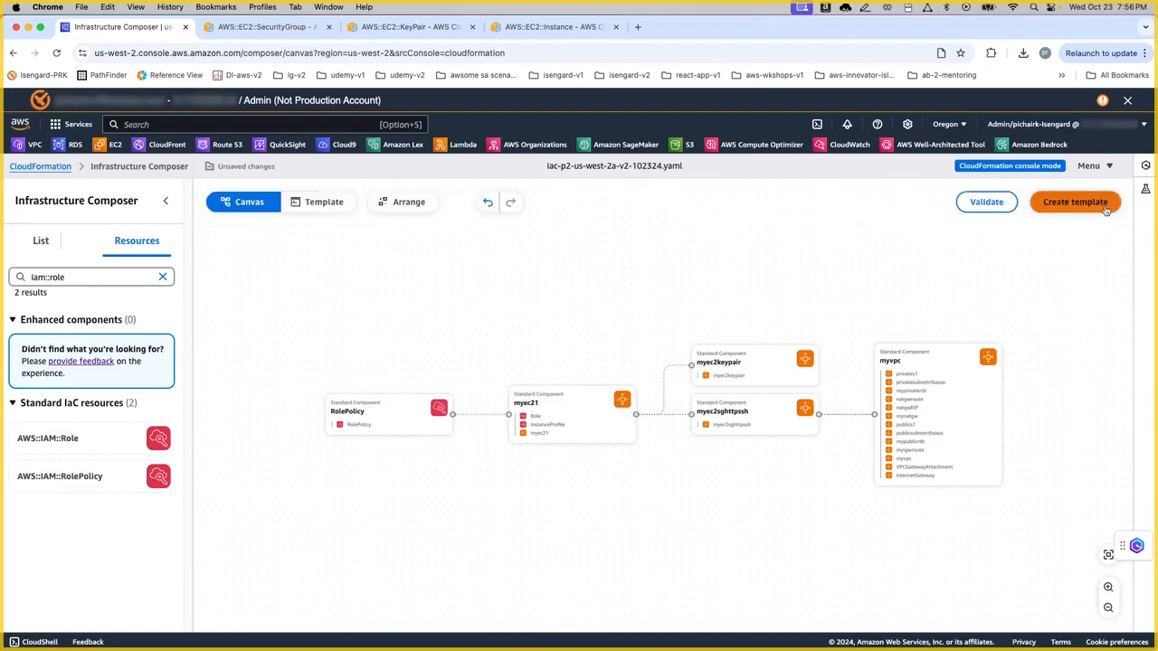
click(991, 203)
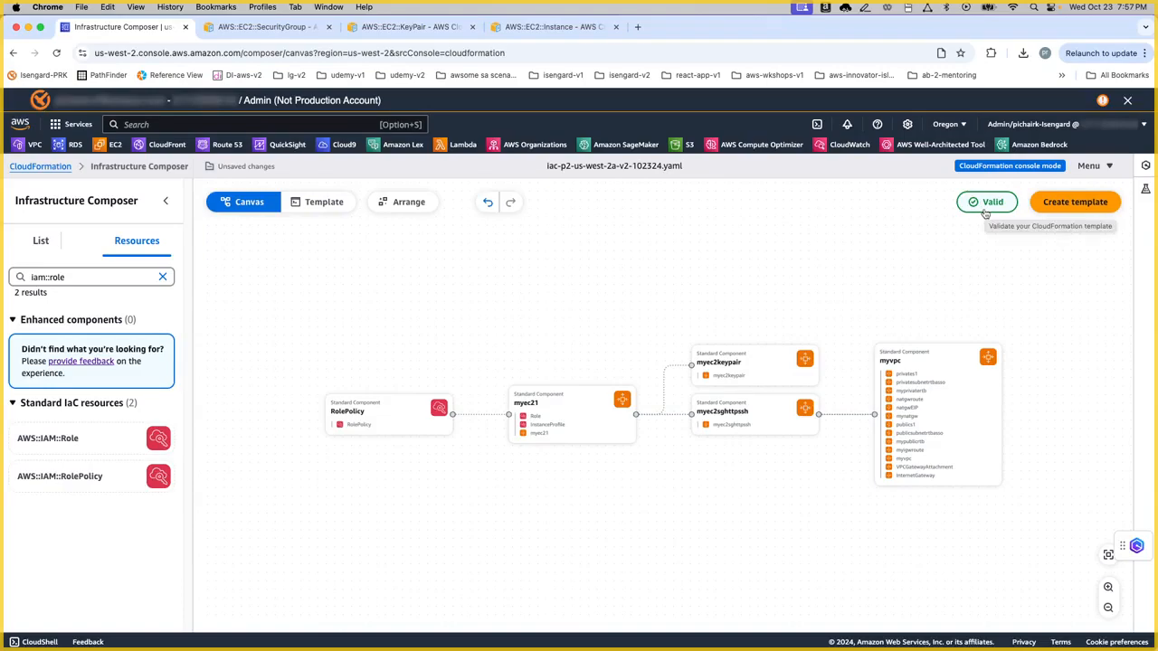
Step: Read through the template's YAML code from the subnets down to the RolePolicy resource, and return to the canvas
click(321, 203)
scroll(533, 275, down, 3)
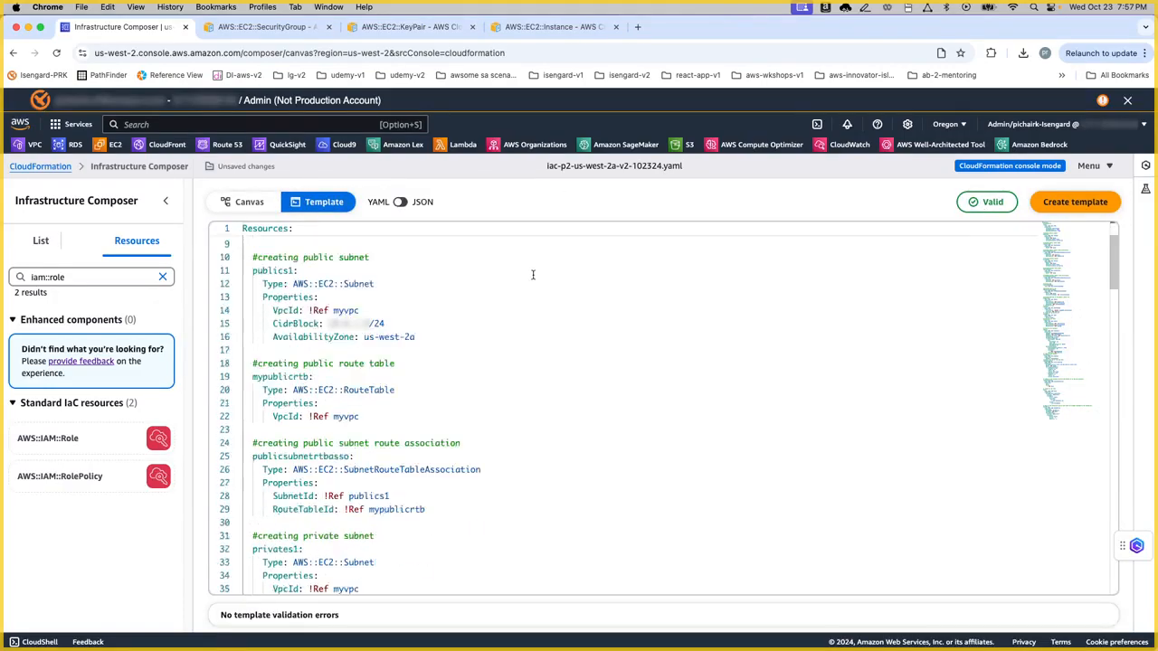
scroll(534, 276, down, 8)
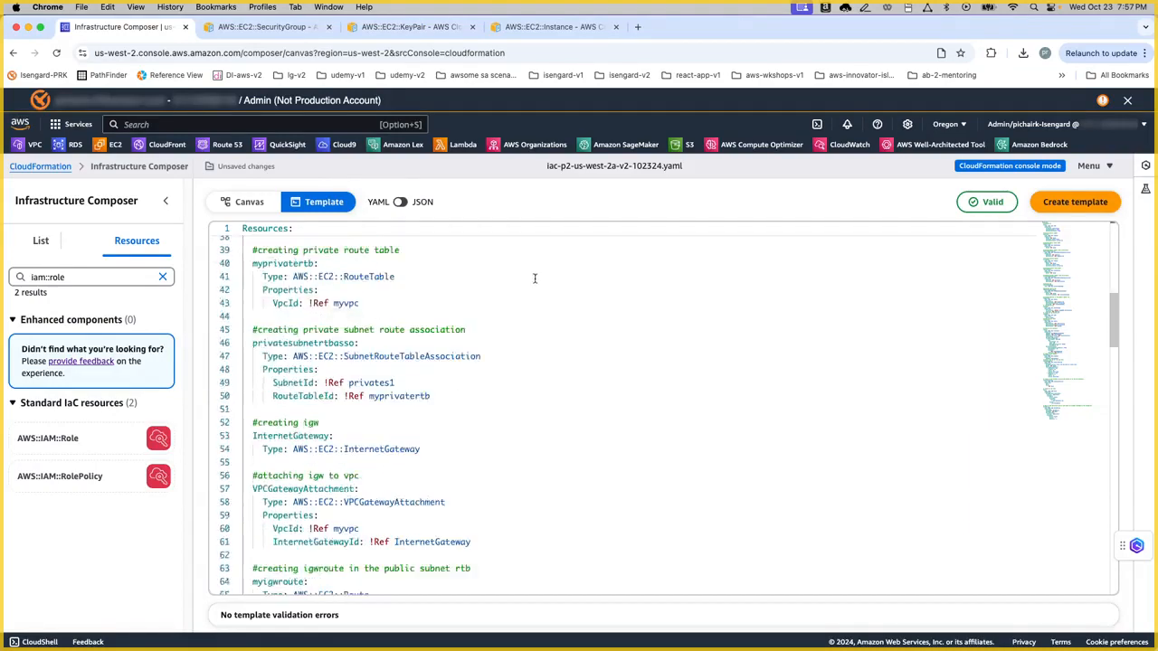
scroll(533, 277, down, 10)
scroll(535, 279, down, 8)
scroll(534, 281, down, 6)
scroll(535, 278, down, 3)
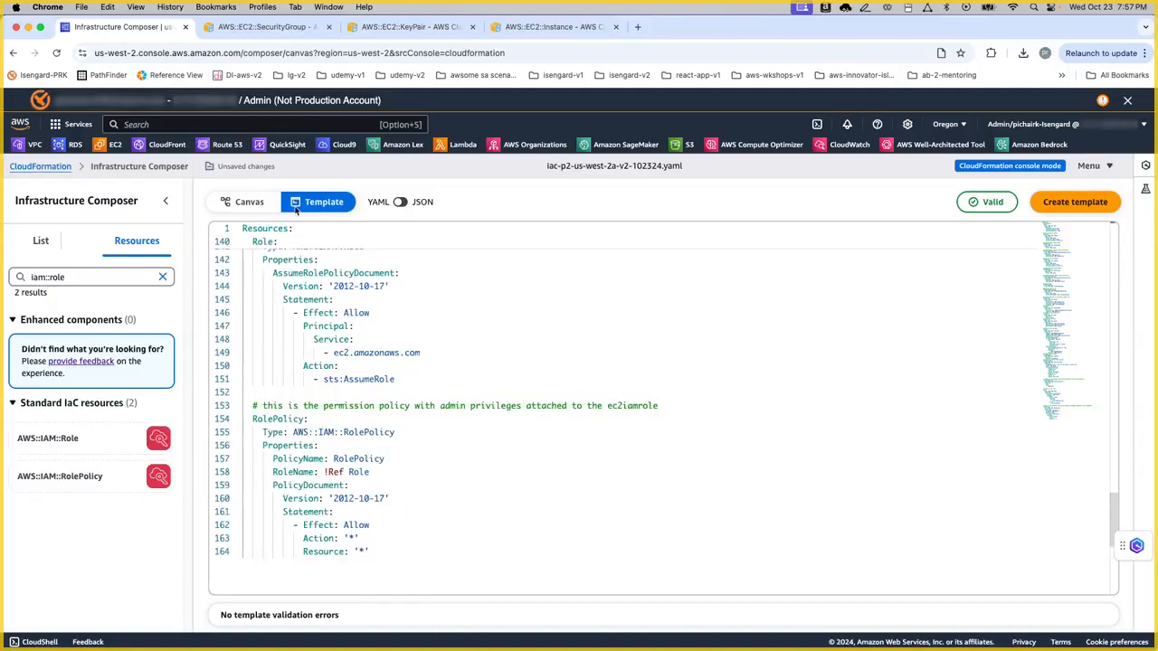
click(252, 205)
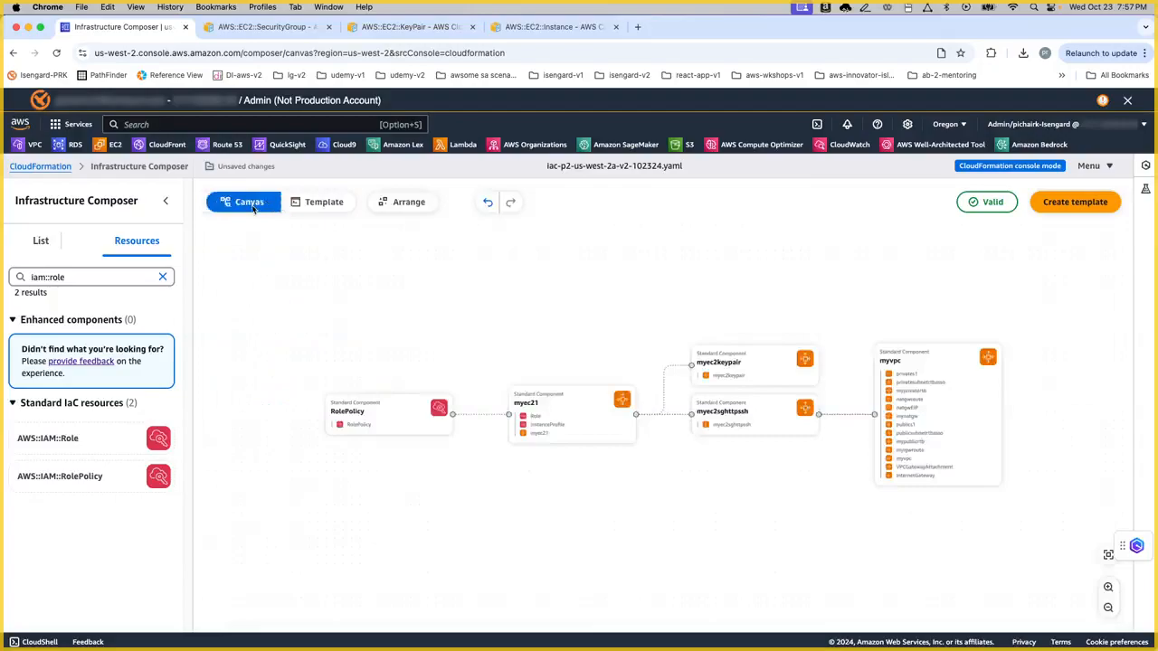
Step: Create the template in the existing S3 bucket, continue to CloudFormation, and proceed to specifying the stack details
click(1062, 203)
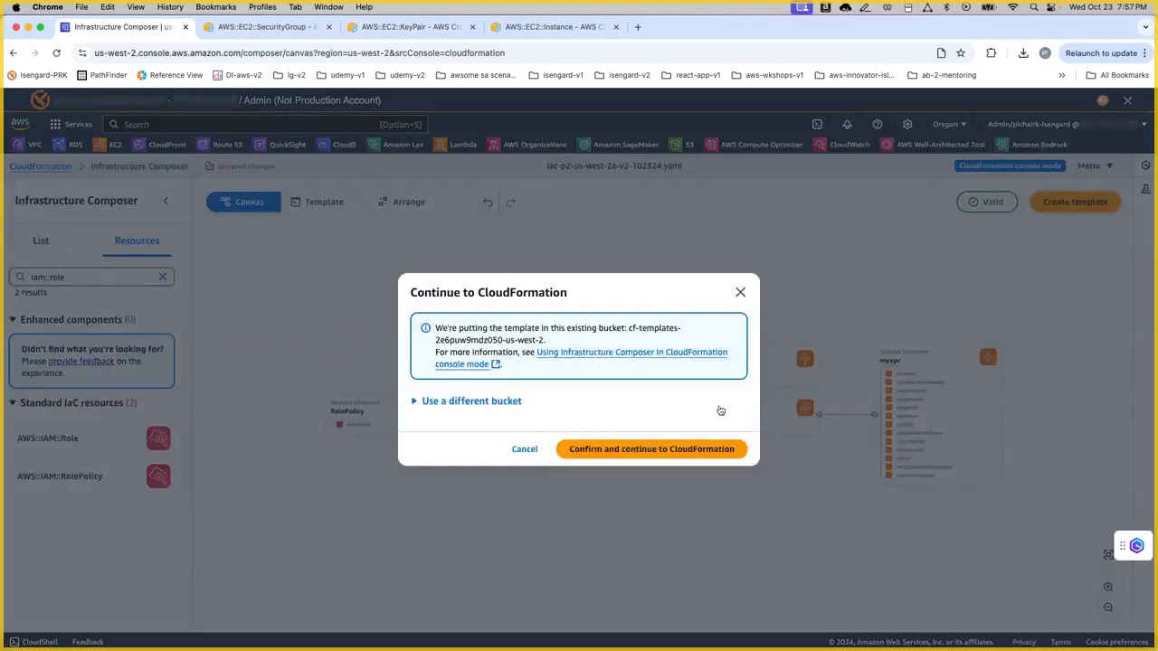
click(687, 450)
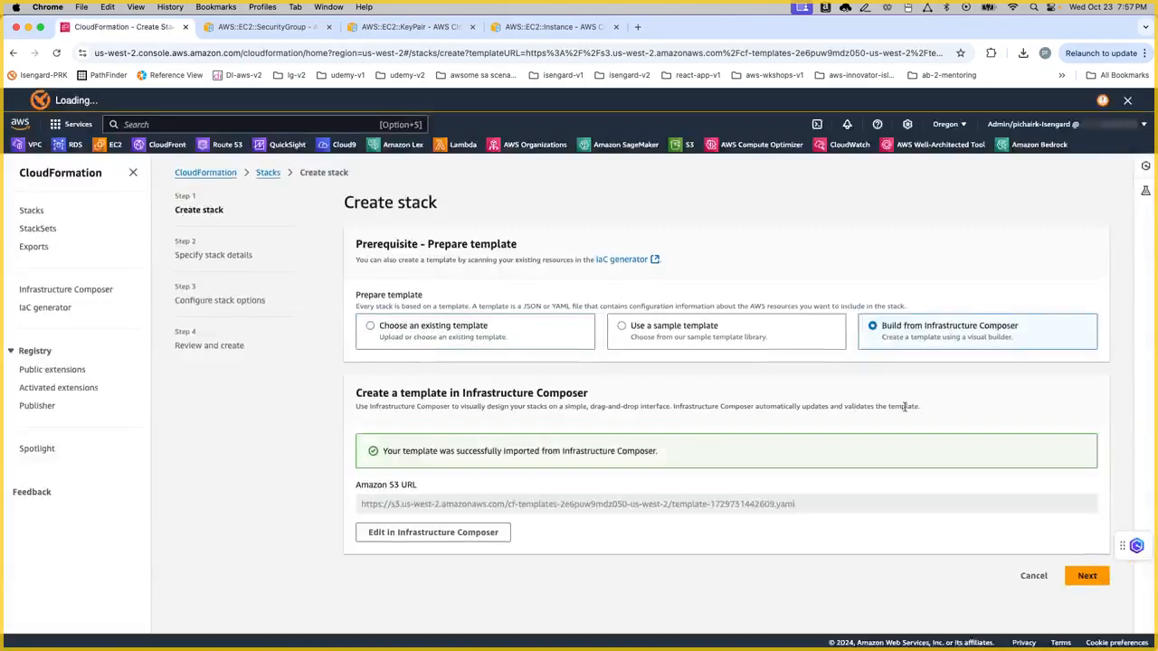
click(1089, 576)
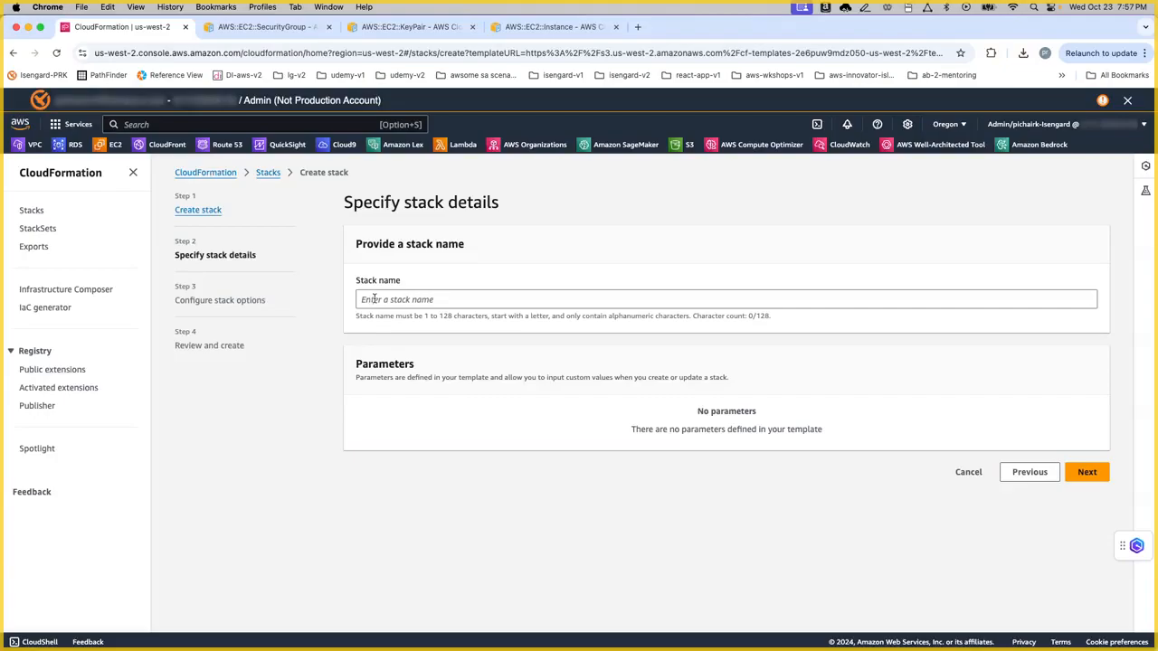
Step: Name the stack test-p4 and proceed to the stack options
click(374, 298)
text(test-)
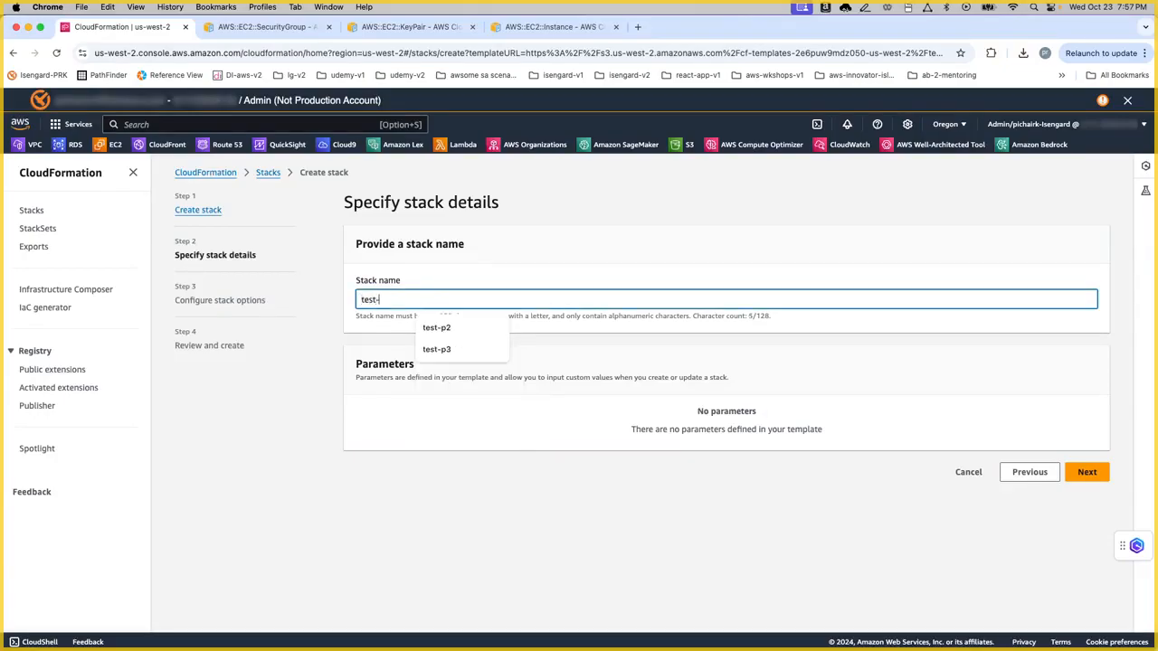
text(p4)
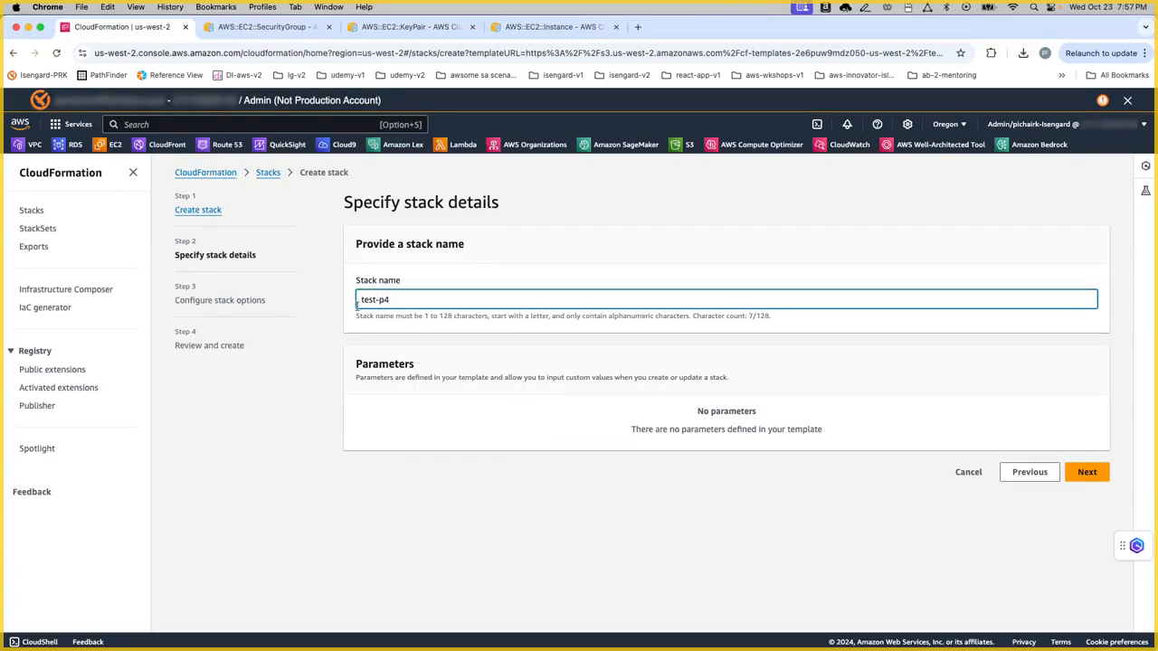
click(1101, 479)
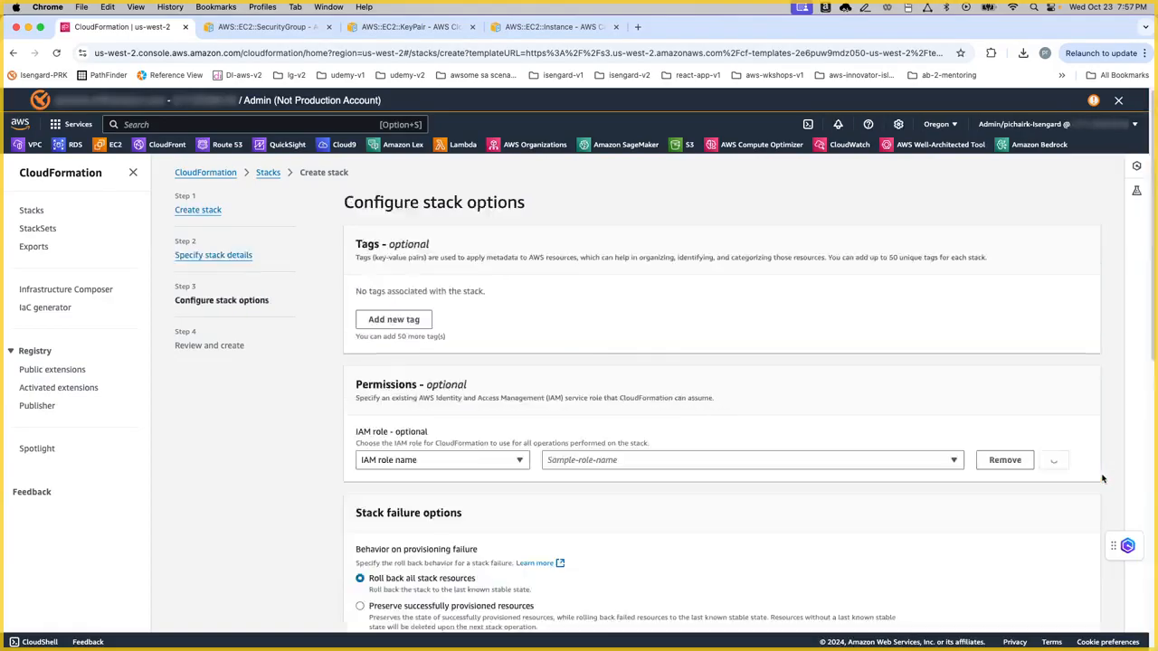
Step: Keep the default stack options, acknowledge that CloudFormation might create IAM resources, and proceed to the review
scroll(736, 380, down, 5)
scroll(737, 380, down, 2)
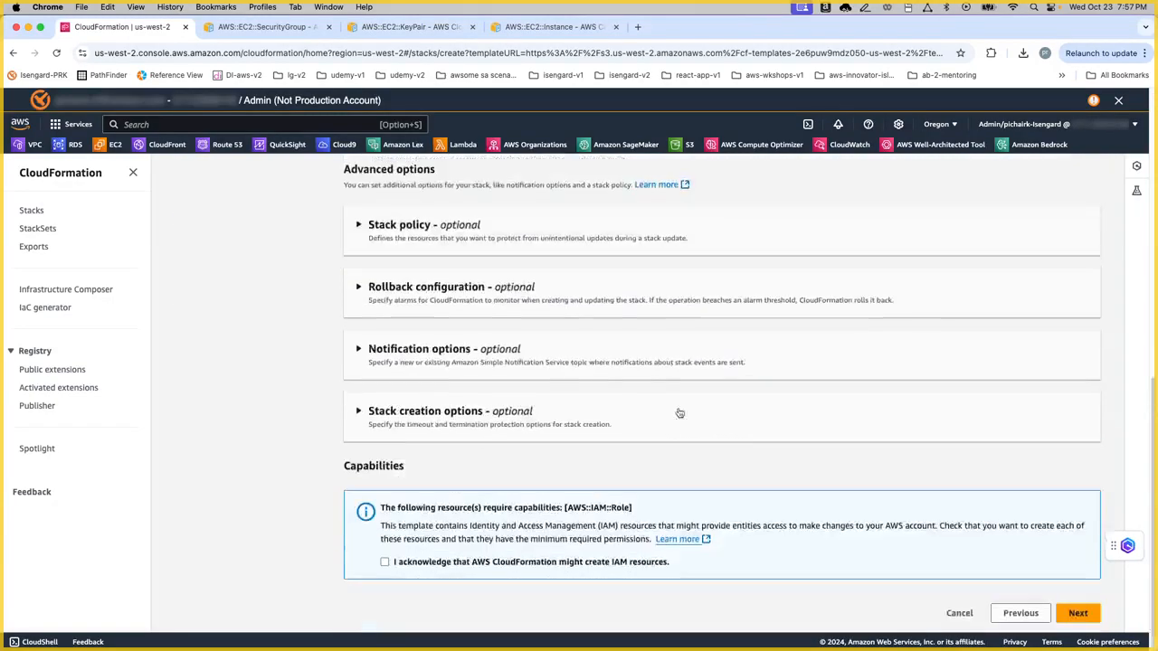
click(386, 560)
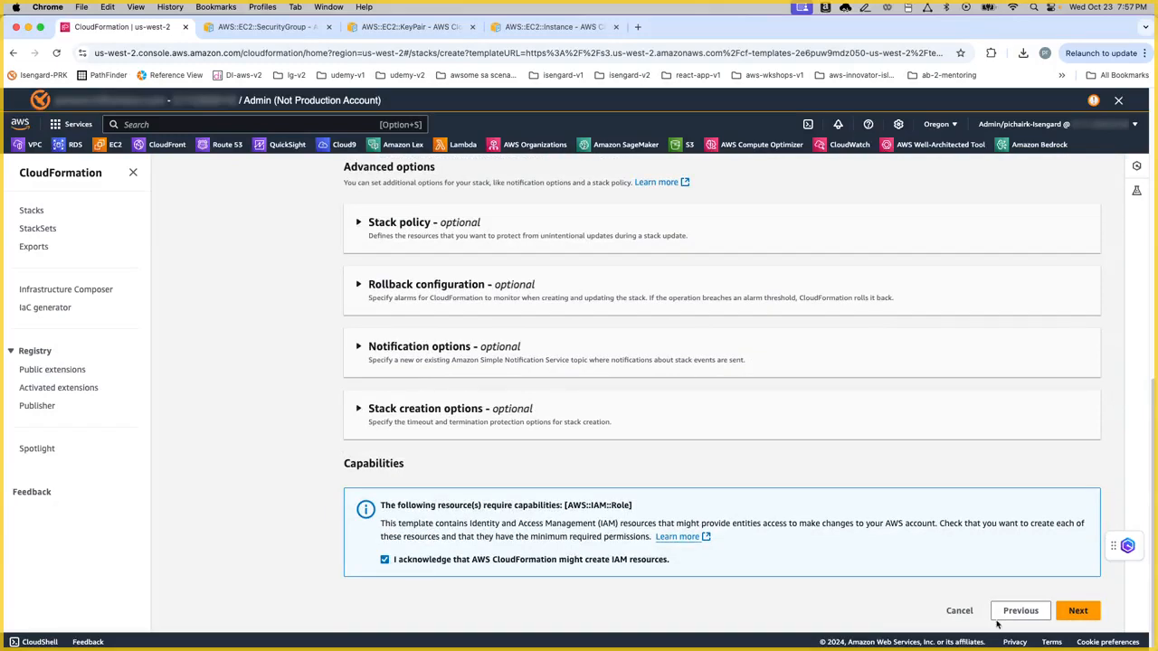
click(1078, 611)
Step: Submit the test-p4 stack for creation and refresh its events
scroll(977, 484, down, 1)
scroll(996, 506, down, 10)
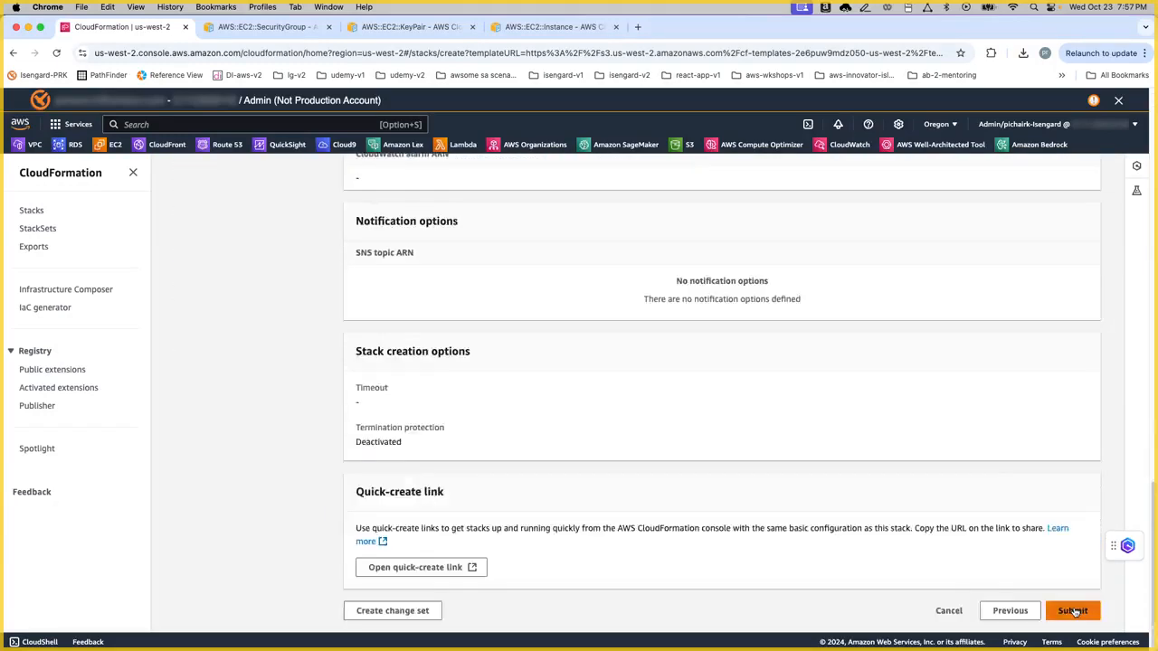
click(1077, 610)
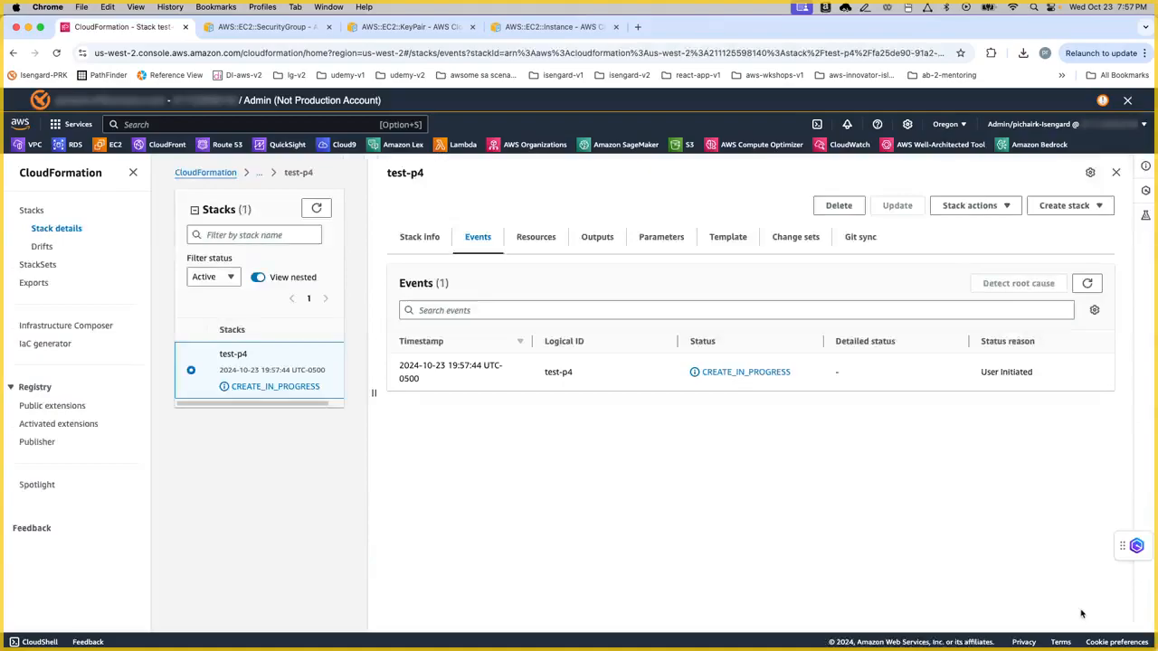
click(1088, 284)
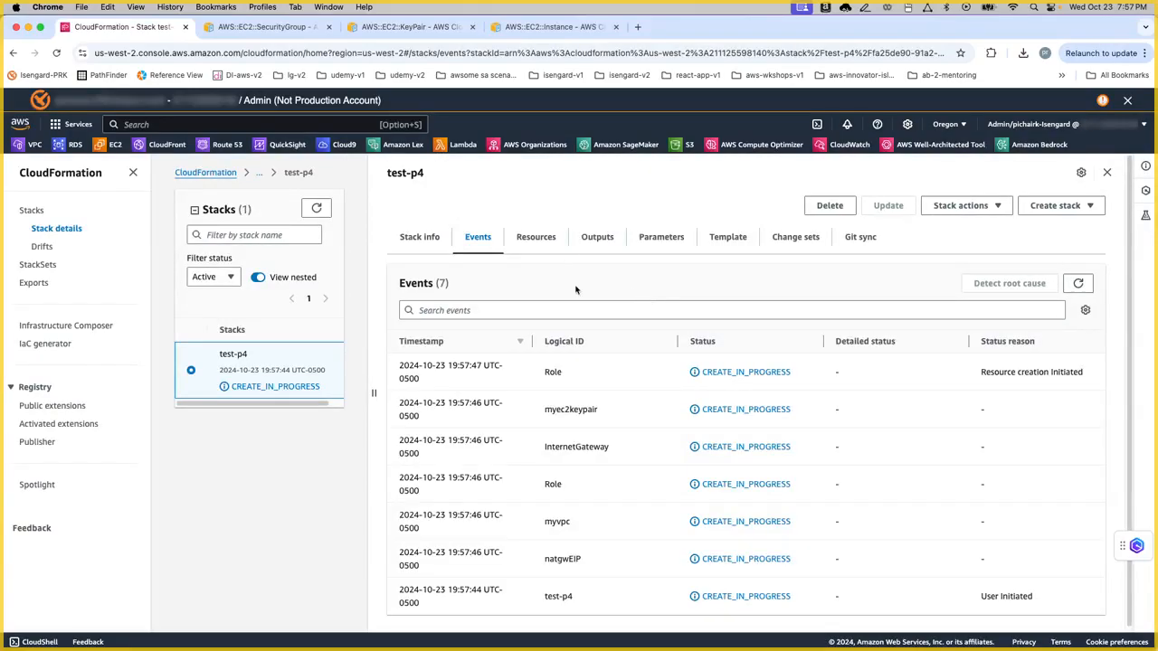
Step: Open the VPC and EC2 consoles in new browser tabs
right_click(36, 145)
click(64, 152)
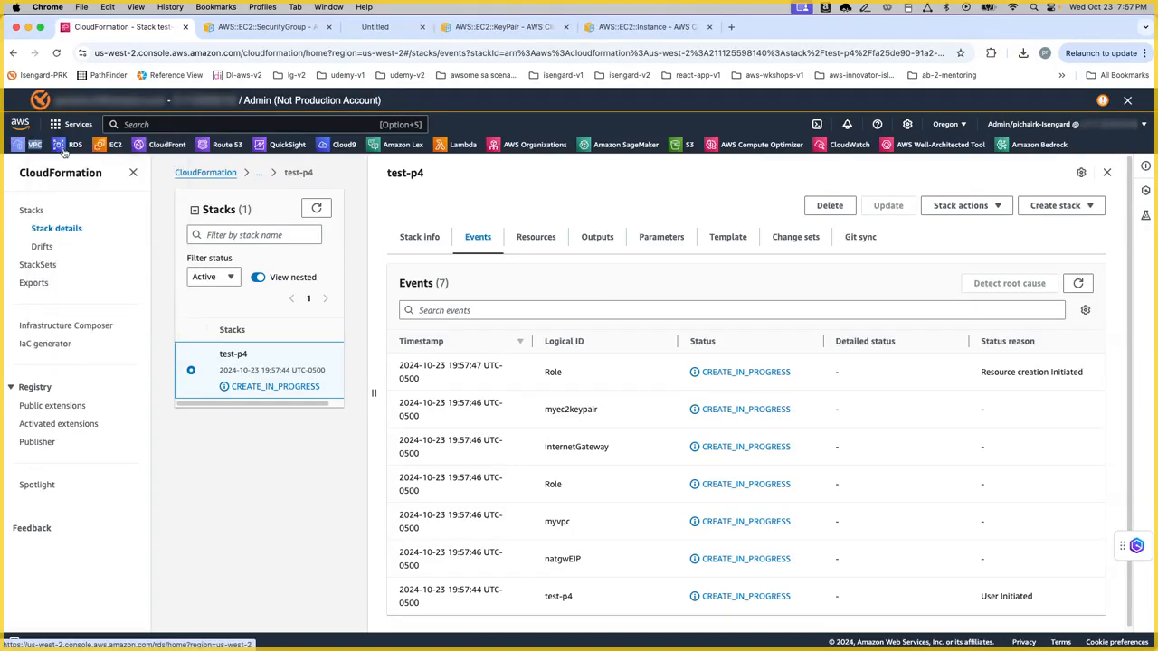
right_click(115, 148)
click(140, 154)
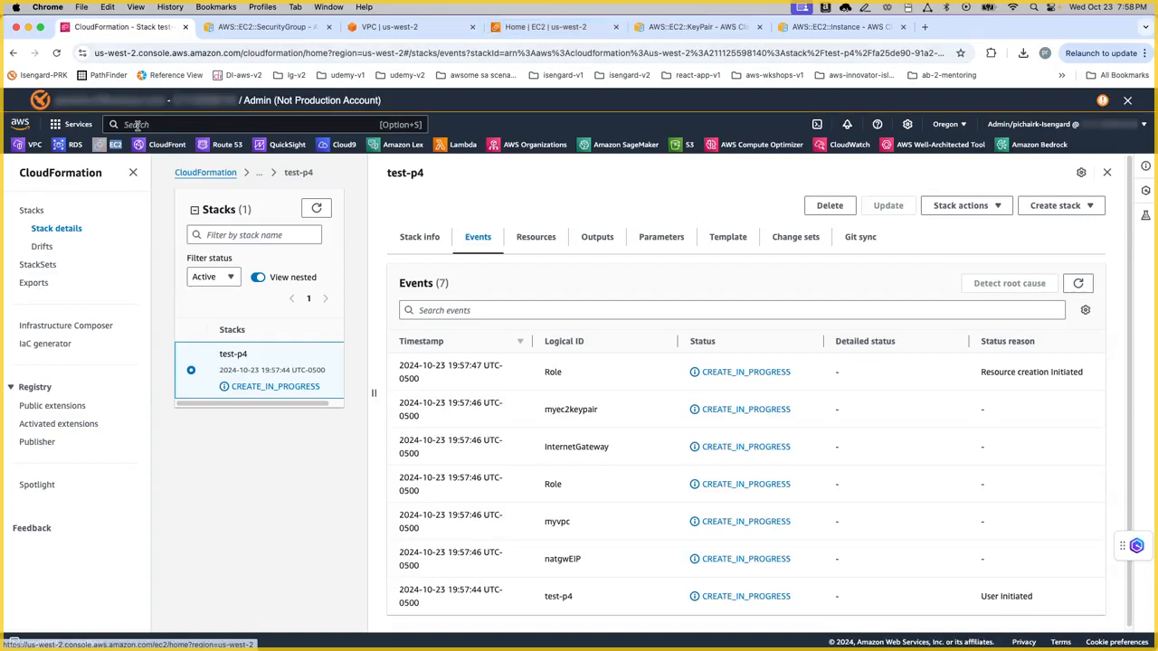
Step: Search the services for iam and open the IAM console in a new browser tab
click(136, 124)
text(iam)
right_click(306, 219)
click(340, 219)
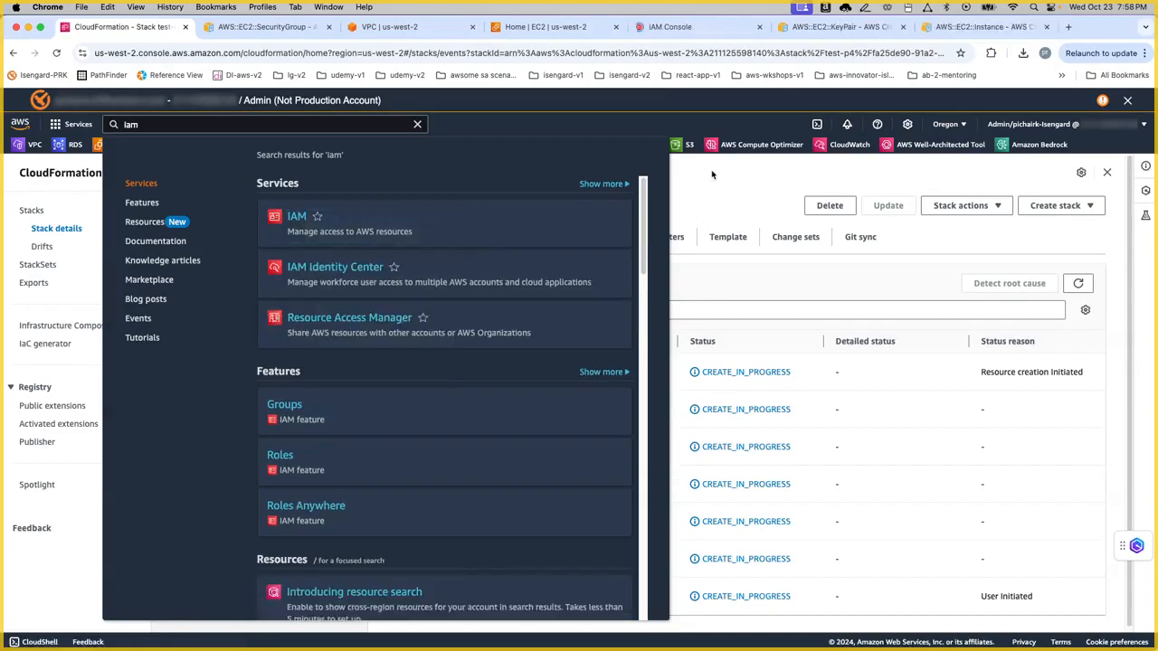
click(712, 175)
Step: Close the browser tabs with the SecurityGroup, KeyPair and Instance documentation
click(327, 27)
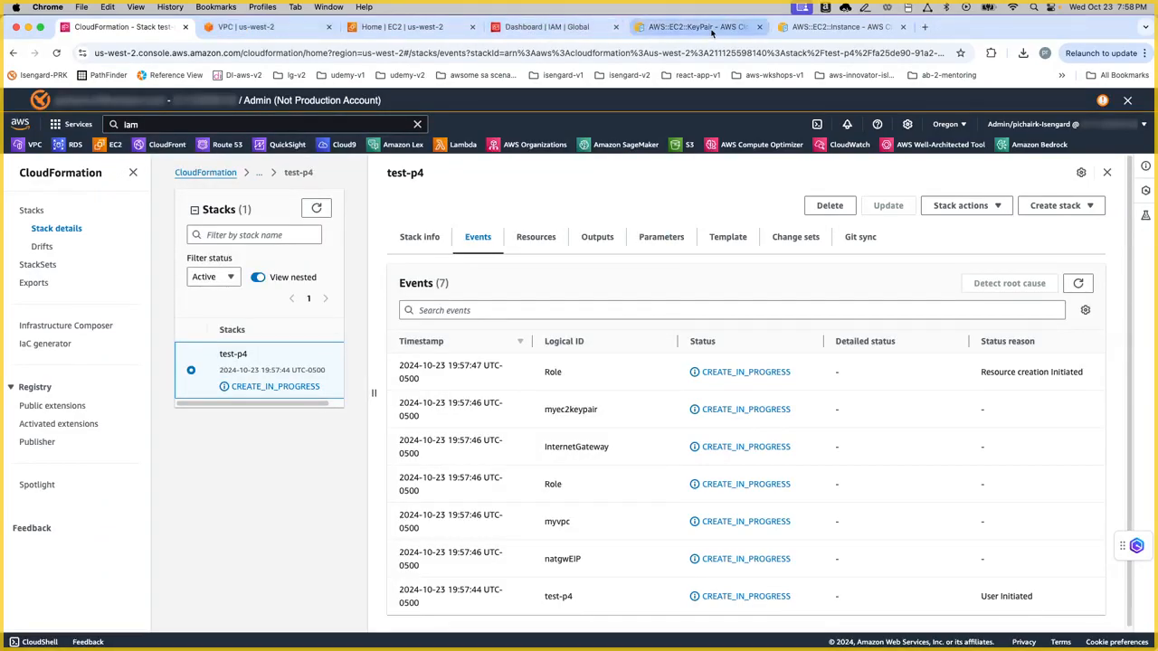
click(760, 27)
click(762, 27)
Step: In the VPC console, select the VPC with CIDR 20.0.0.0/16 and view its resource map
click(253, 29)
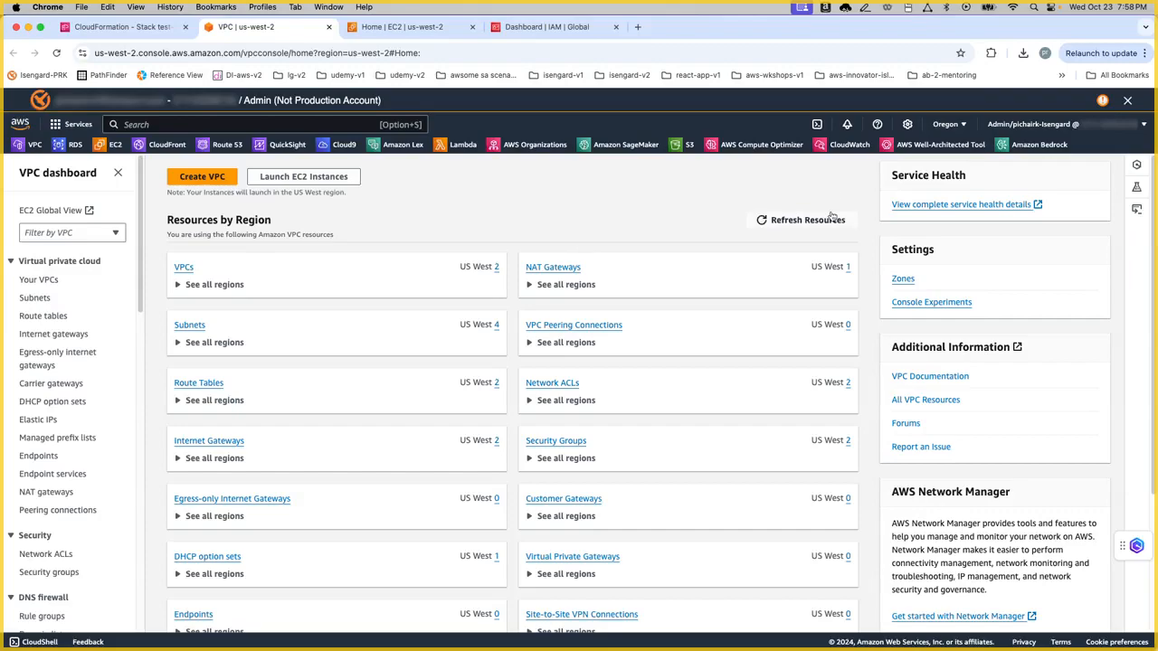
click(184, 267)
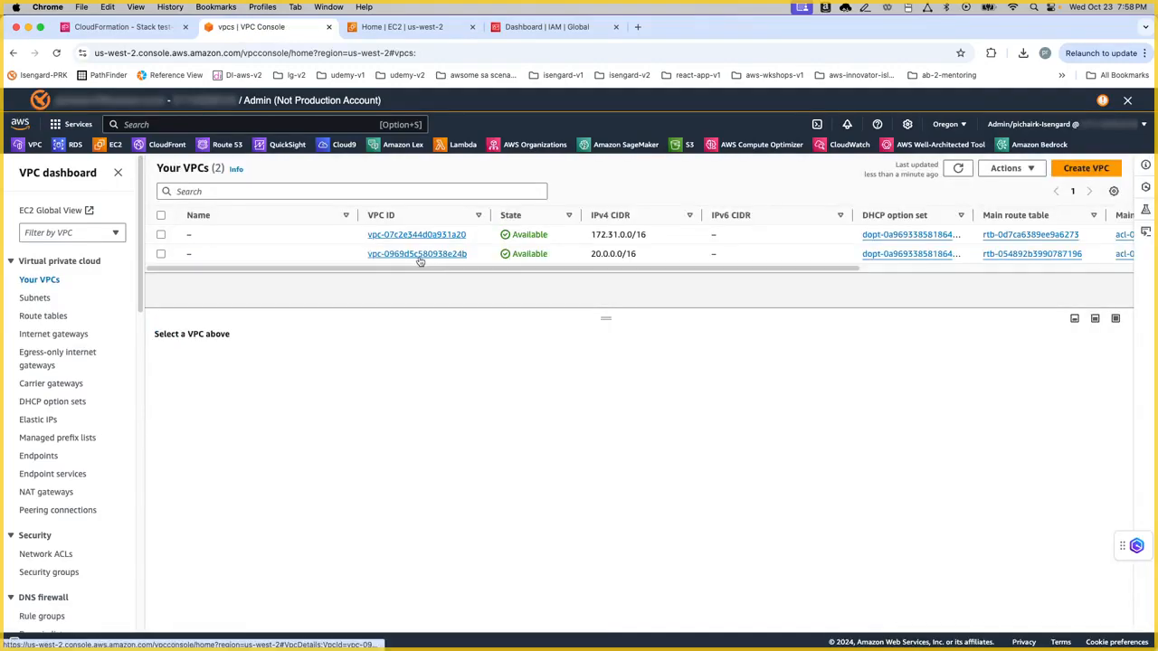
drag(589, 255, 653, 256)
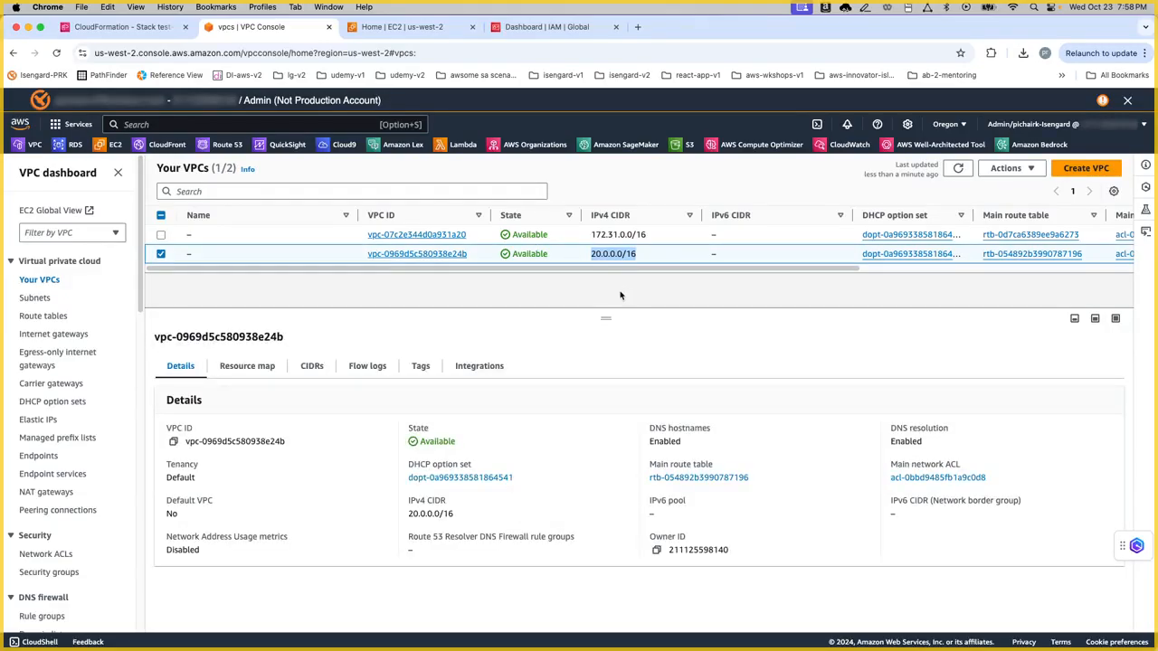
click(247, 367)
click(618, 354)
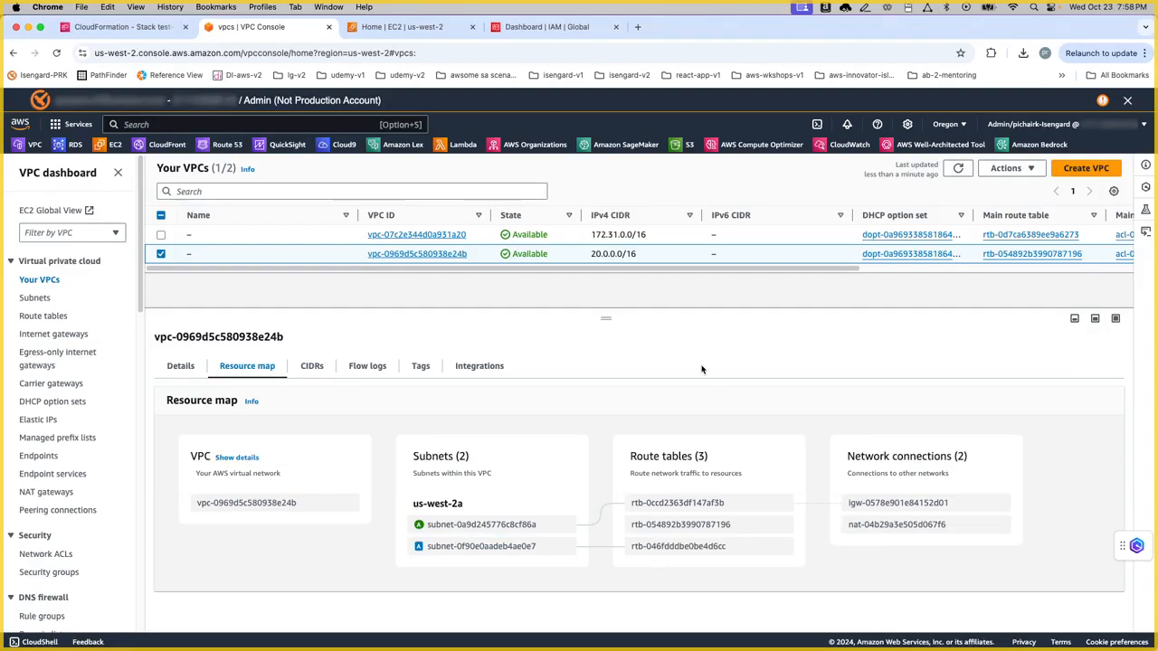
Step: Show the running instances in the EC2 console and refresh the list
click(415, 29)
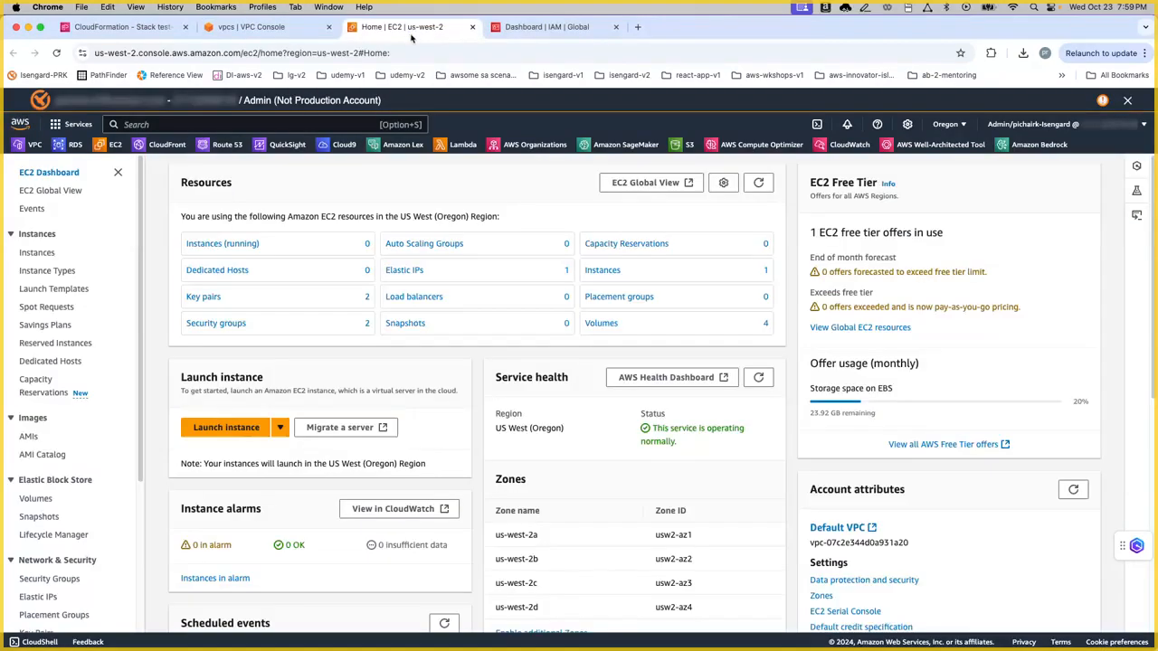
click(227, 242)
click(746, 169)
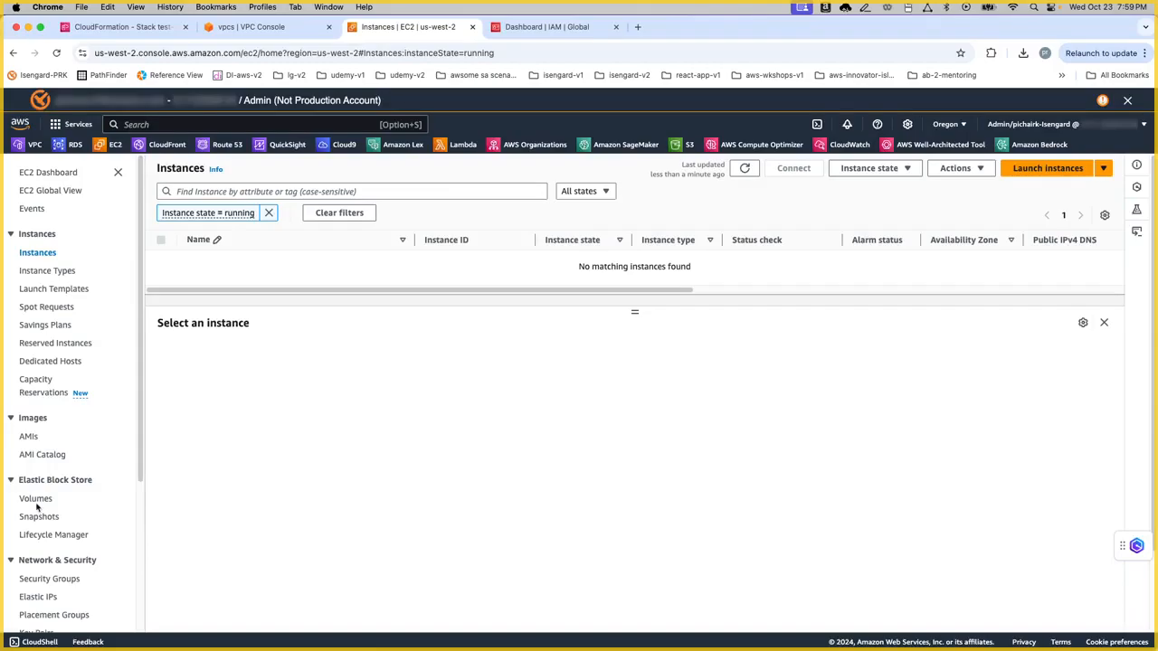
Step: Open the EC2 key pairs in a new browser tab and check the myec2keypair entry
scroll(46, 502, down, 1)
scroll(52, 500, down, 2)
right_click(42, 598)
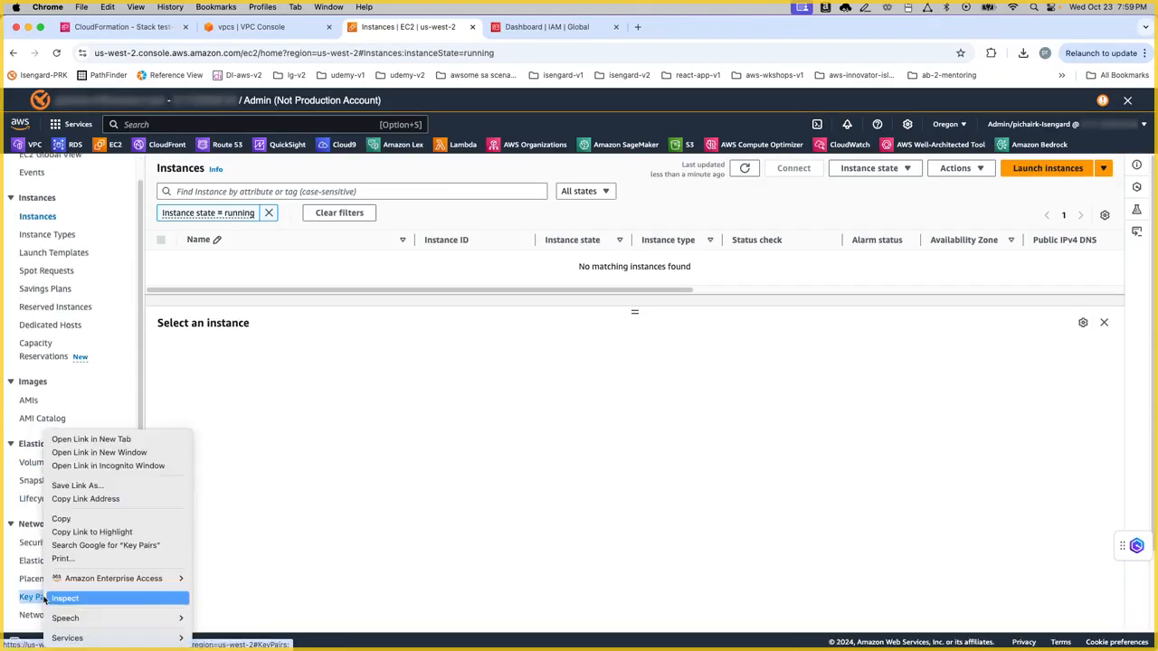
click(99, 439)
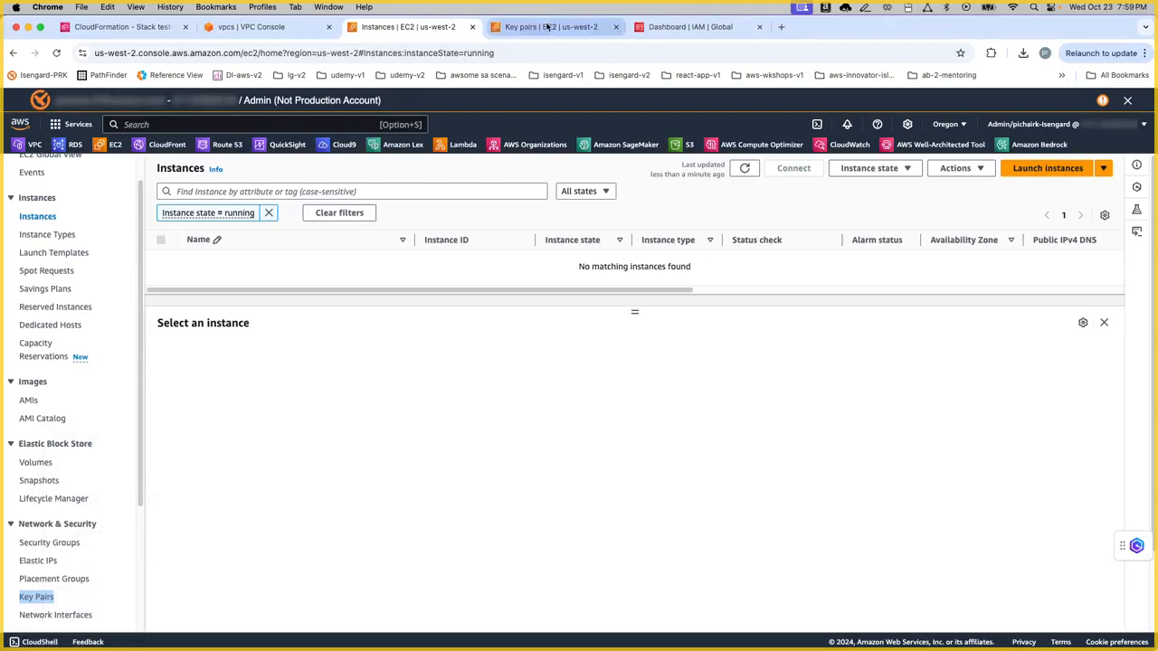
click(547, 27)
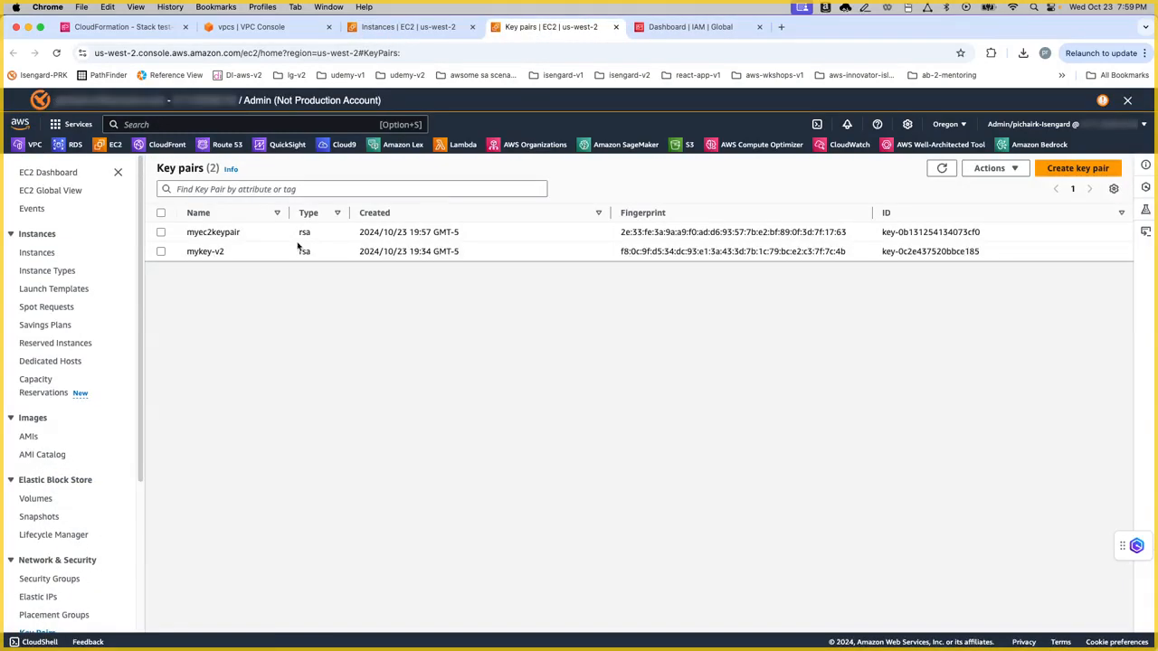
drag(186, 231, 258, 233)
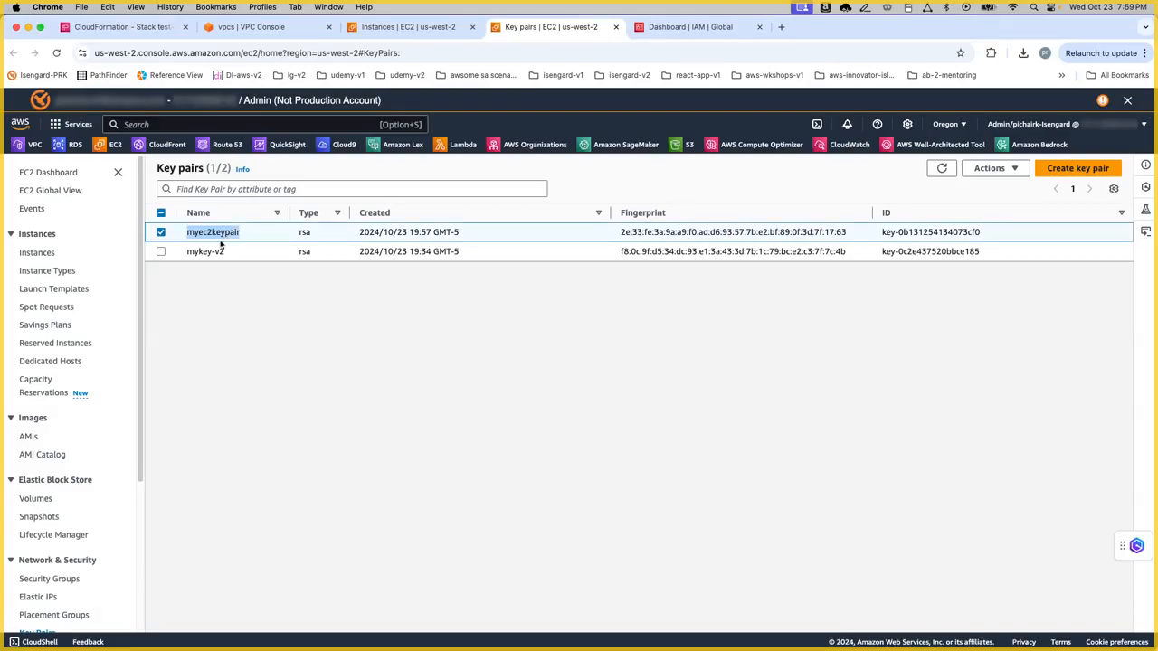
click(344, 308)
Step: Search the IAM roles for test and open the role of the test-p4 stack
click(685, 27)
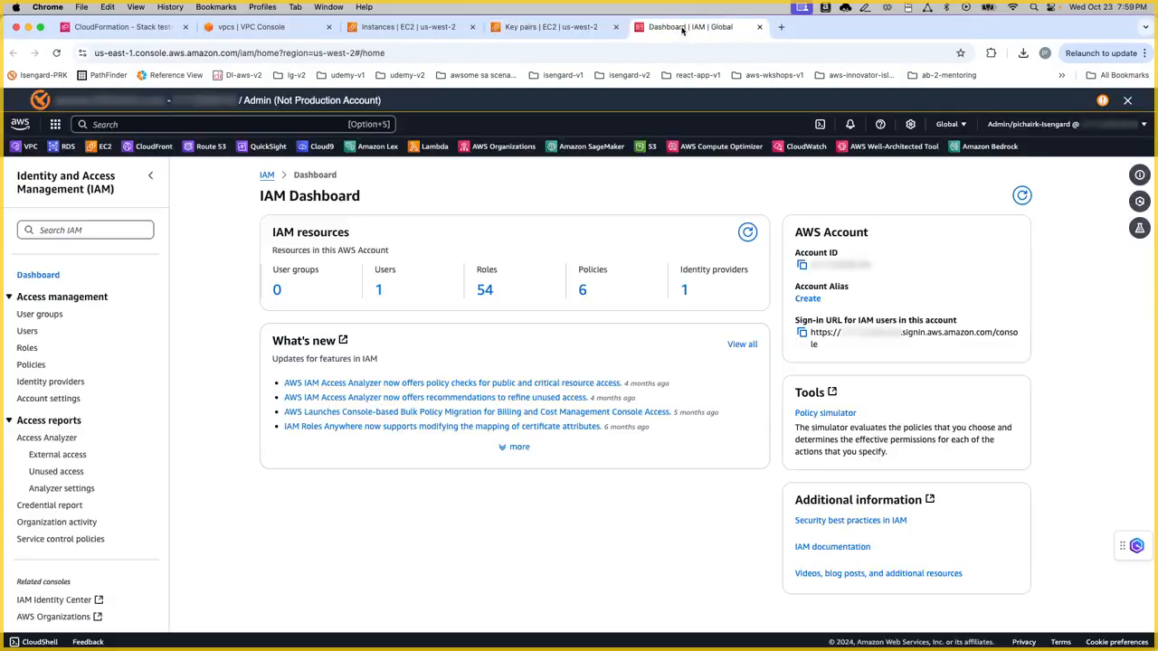
click(27, 348)
click(293, 235)
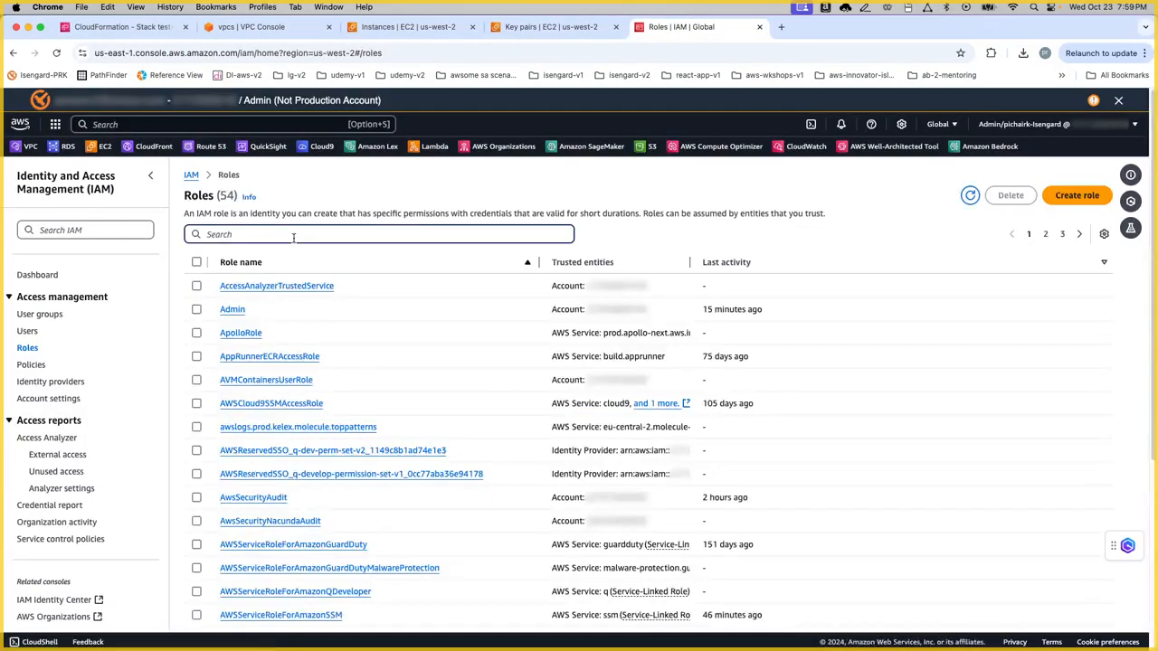
text(test)
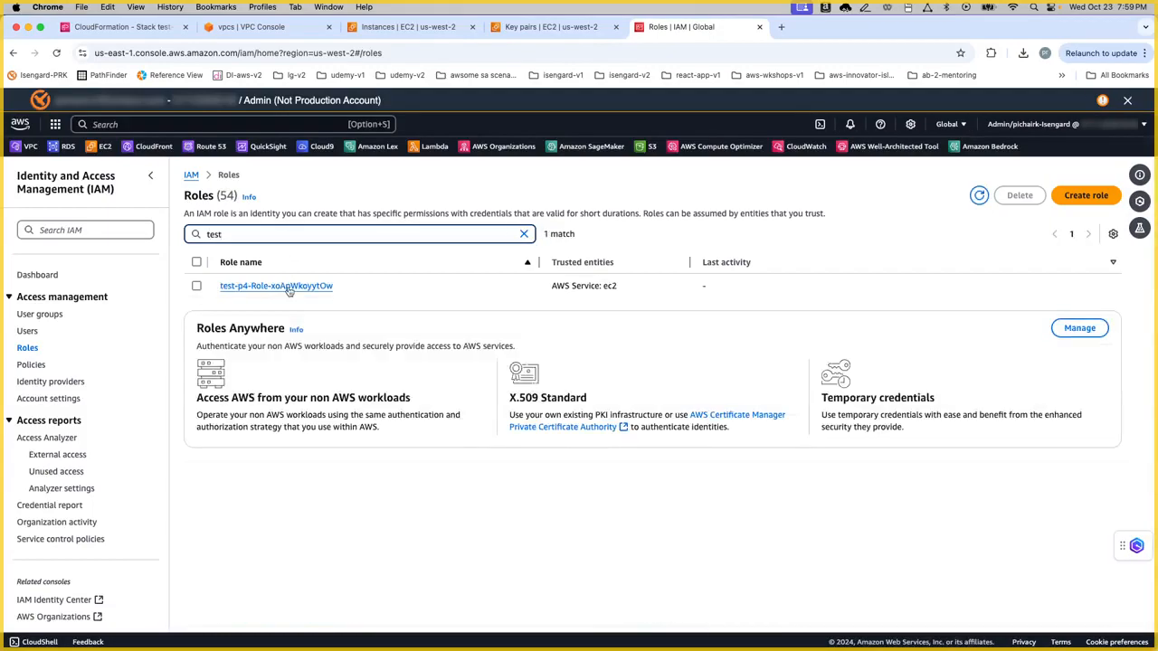
click(293, 286)
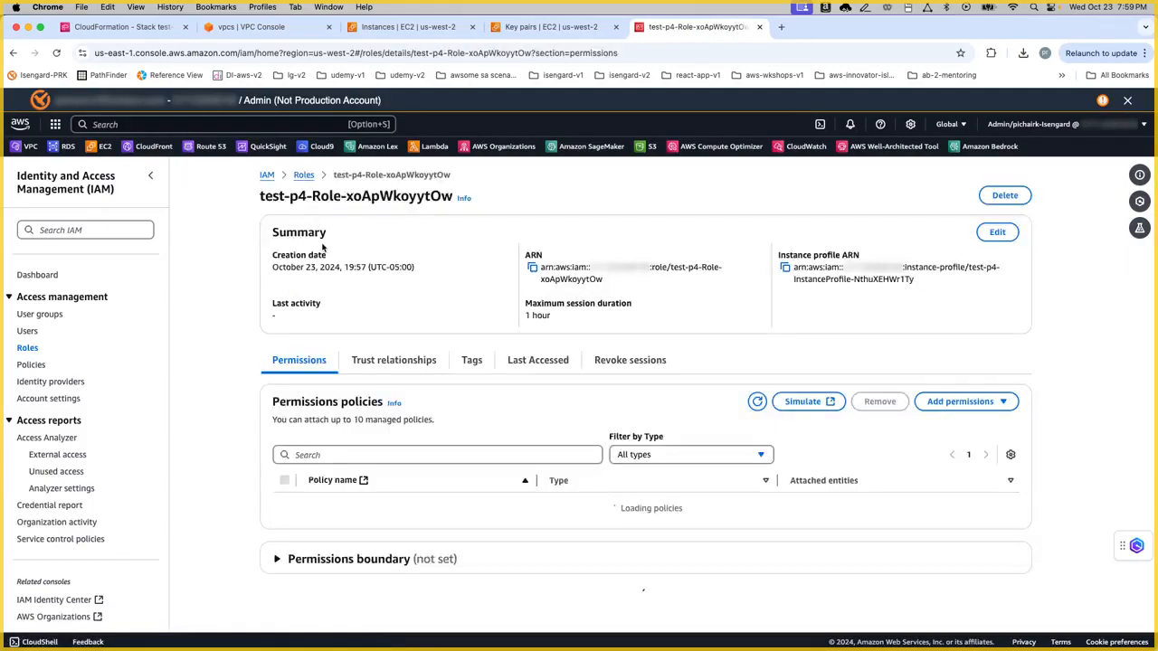
Step: Examine the parts of the role's name and expand its RolePolicy to read the policy JSON
drag(255, 196, 301, 196)
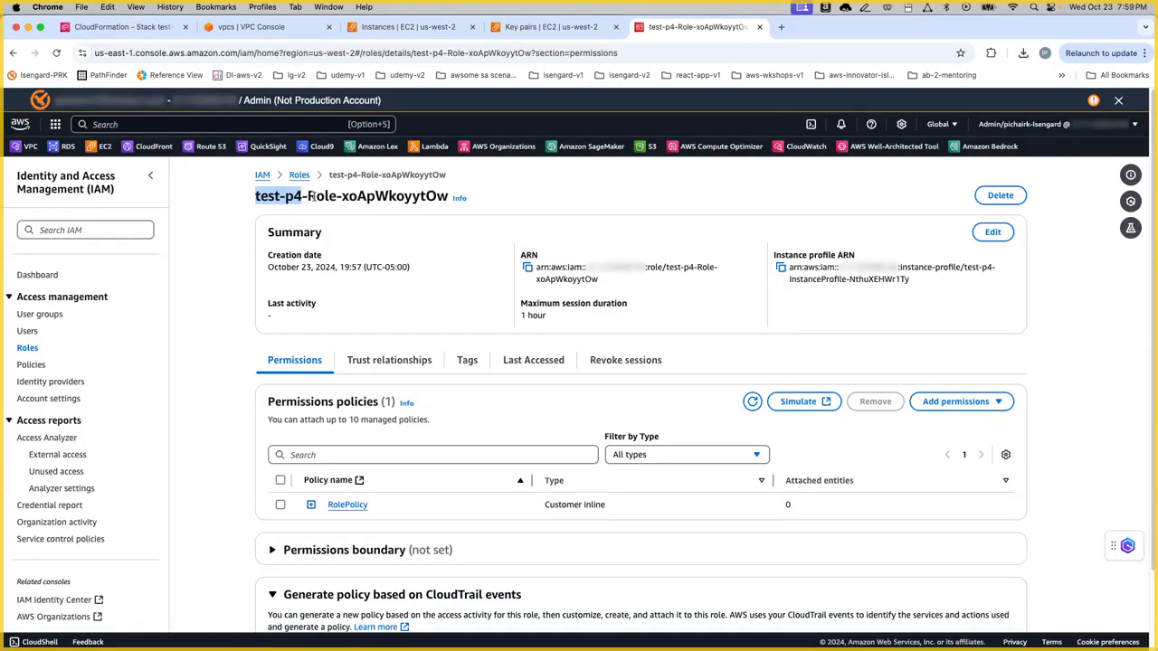
double_click(312, 196)
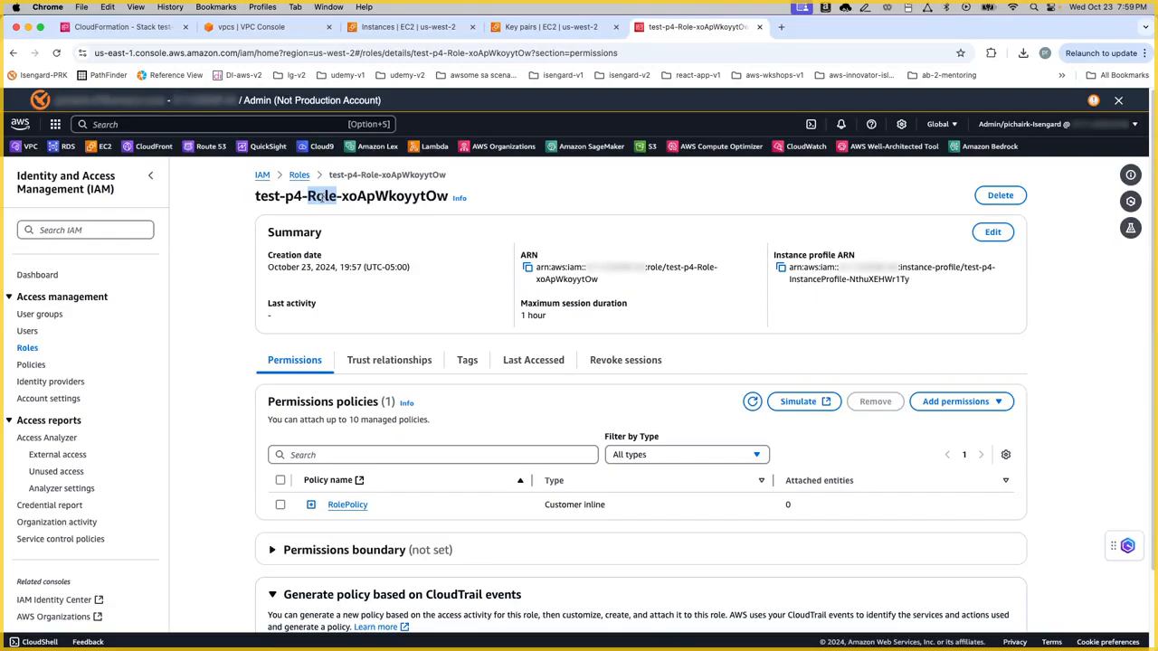
double_click(368, 197)
scroll(434, 352, down, 2)
scroll(395, 412, down, 3)
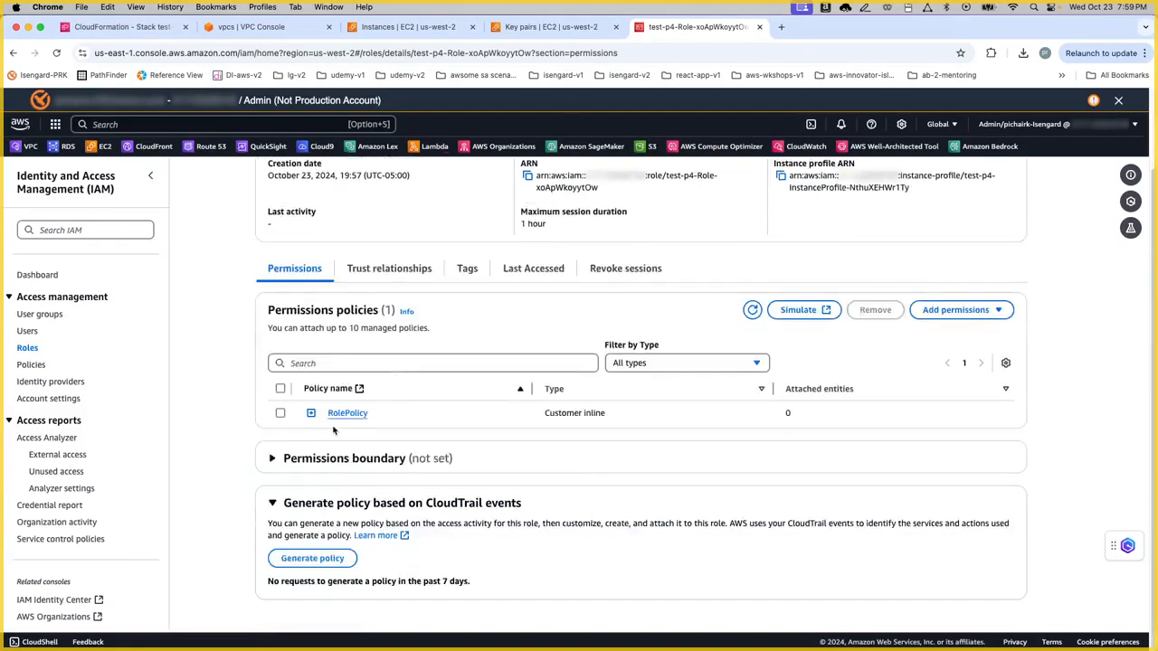
click(312, 415)
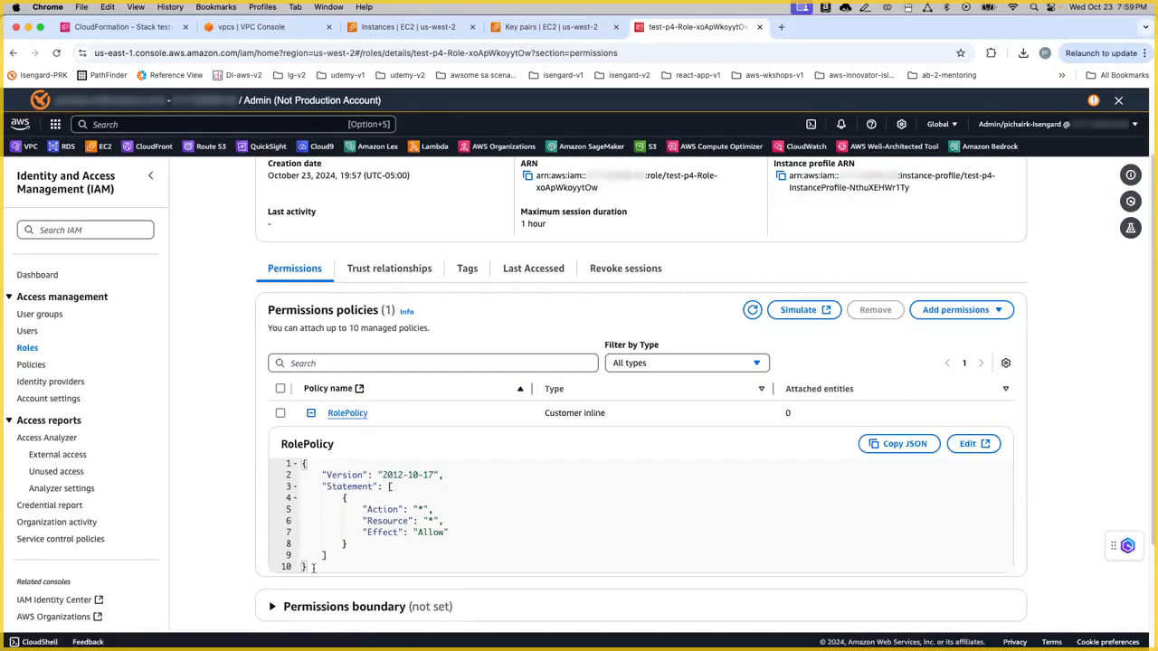
drag(312, 567, 298, 459)
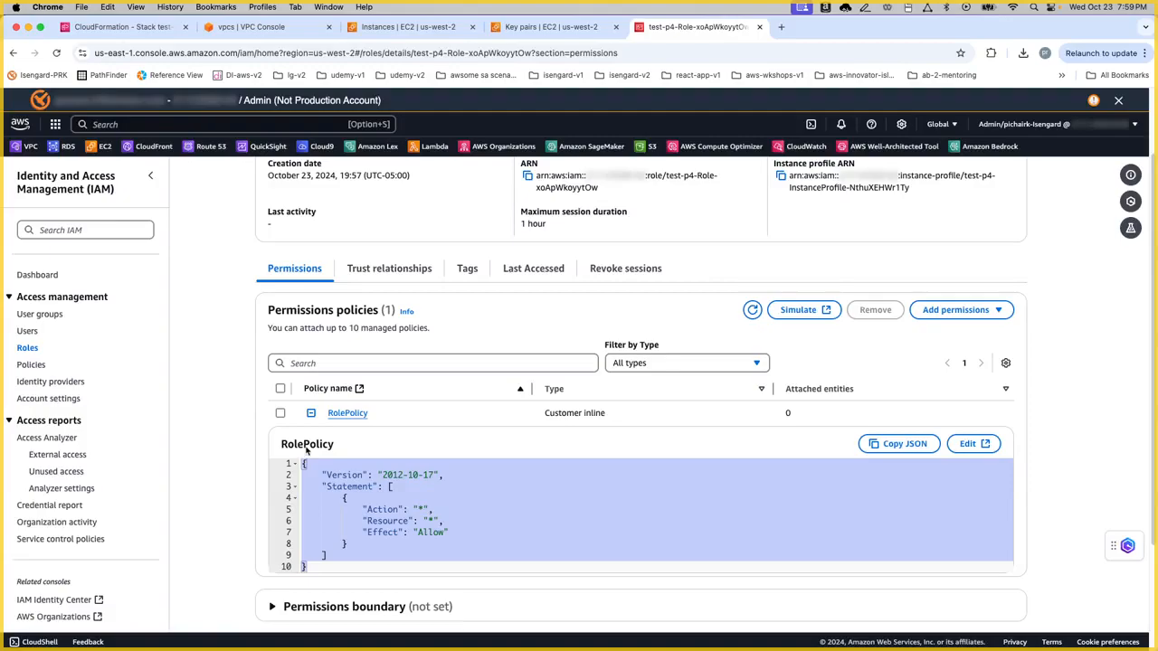
Step: Check the role's trust relationships, then return to its permissions and expand RolePolicy again
click(396, 269)
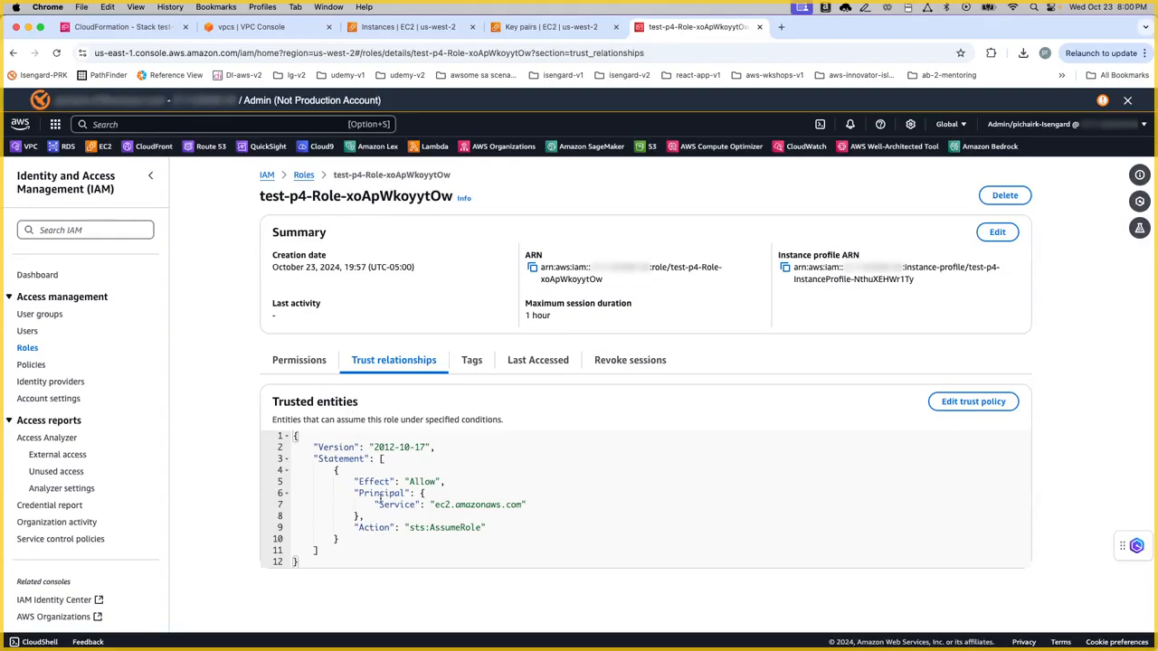
click(302, 363)
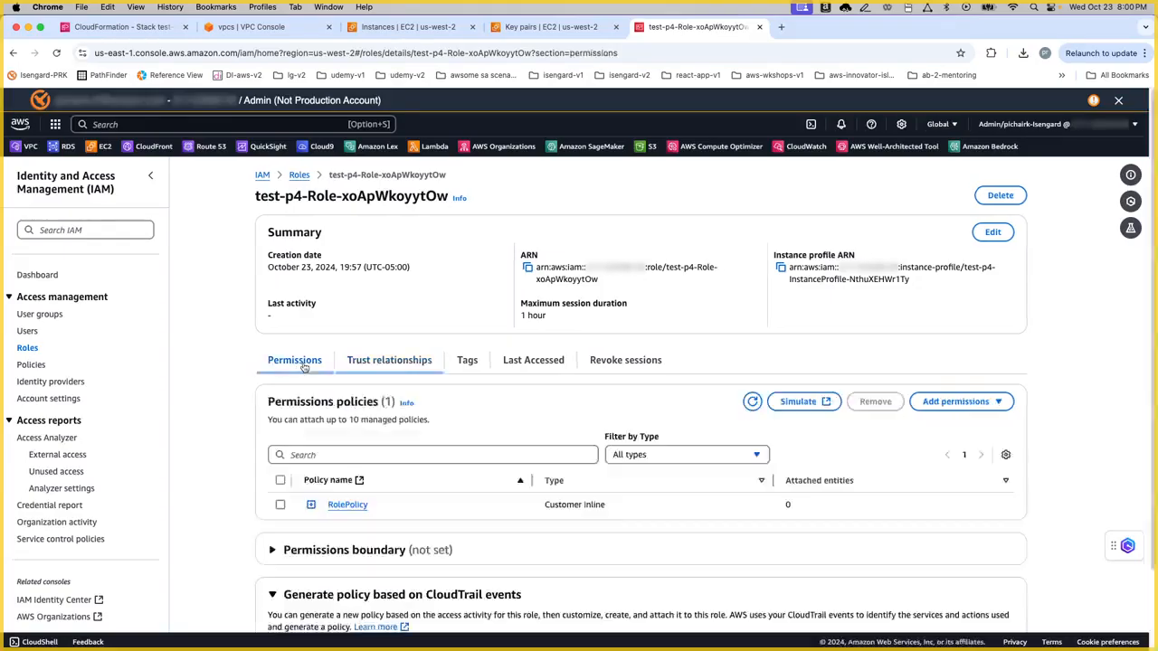
click(311, 505)
scroll(422, 487, down, 1)
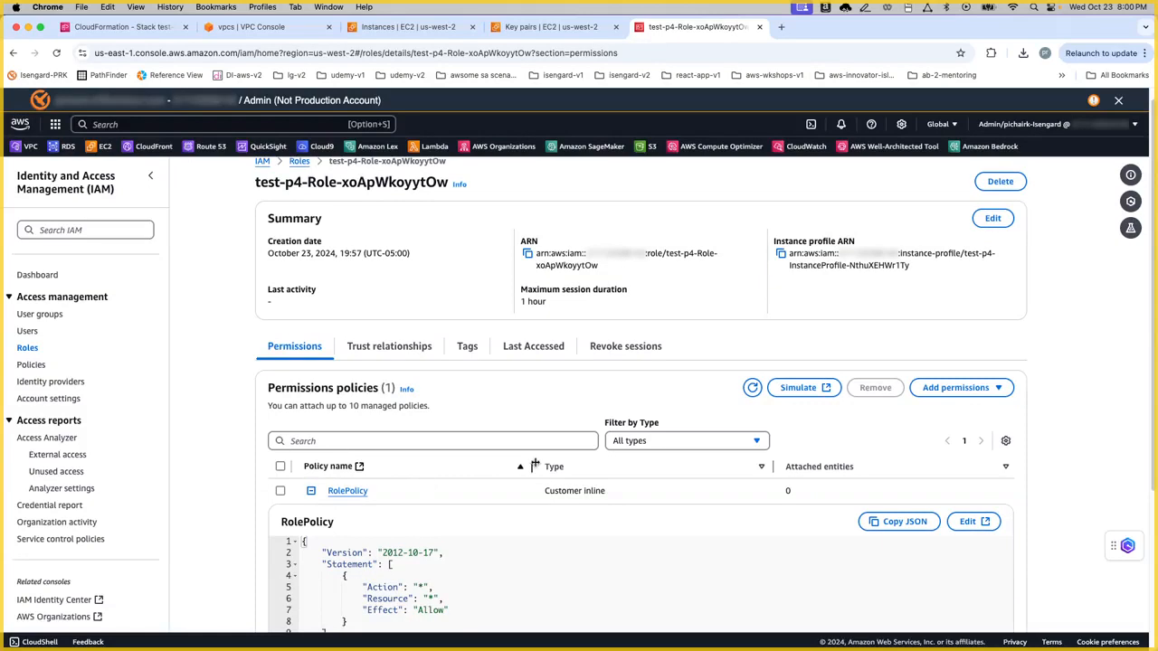
scroll(467, 354, up, 1)
scroll(467, 353, up, 1)
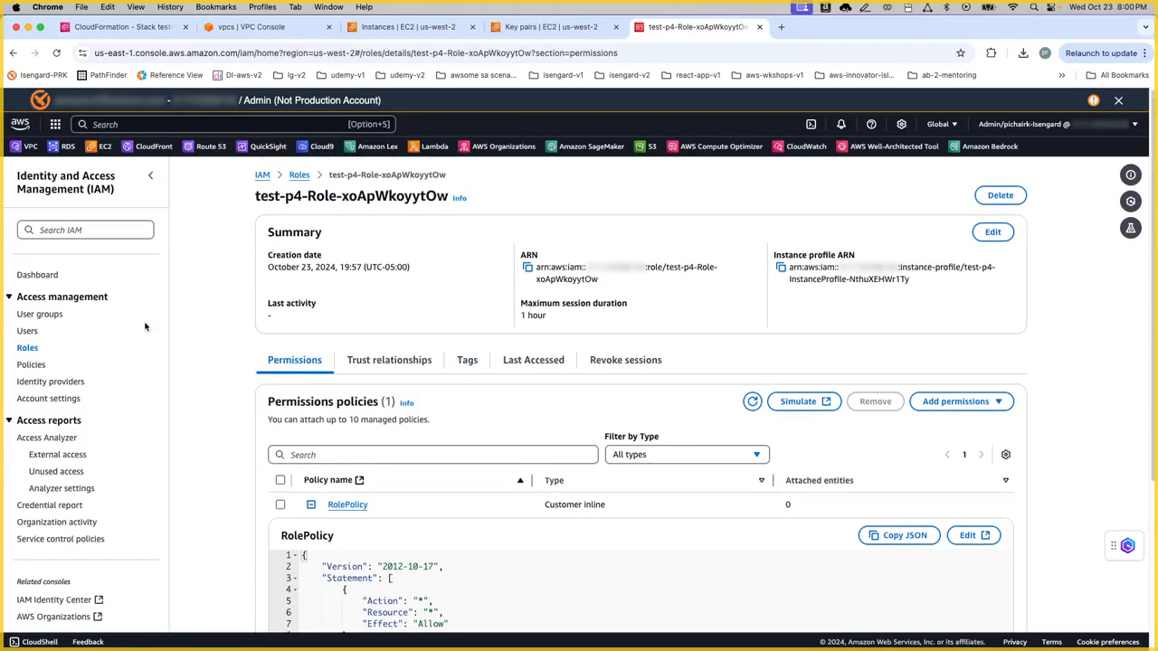
Step: From the EC2 instances page, open the security groups list in a new browser tab
click(421, 29)
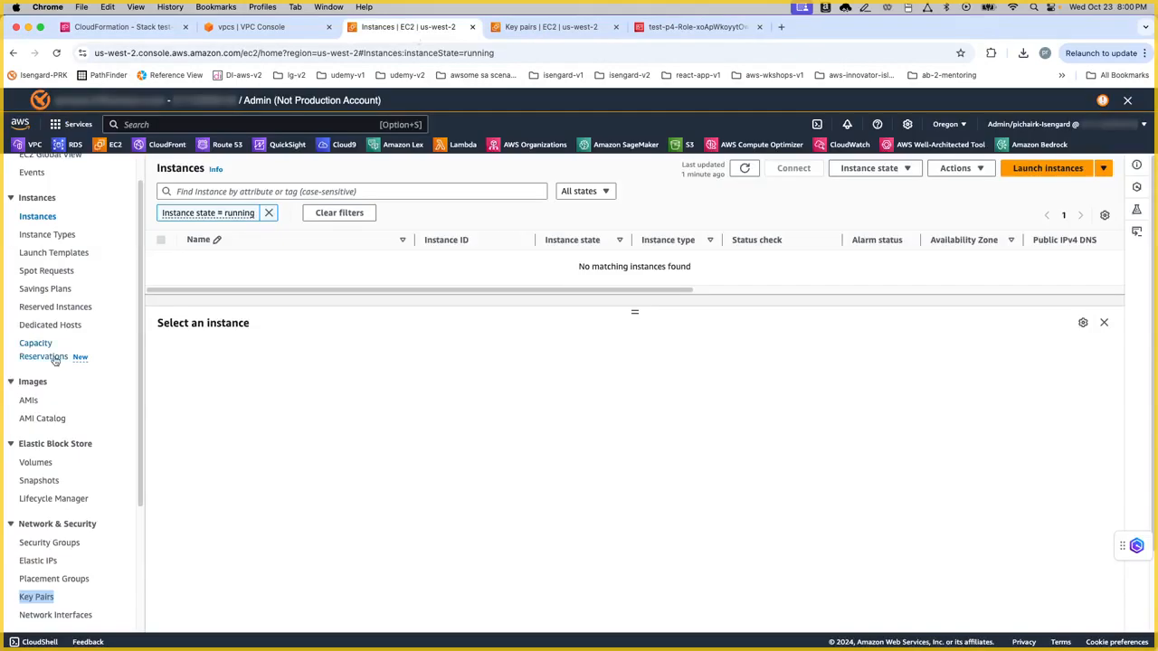
scroll(79, 530, down, 1)
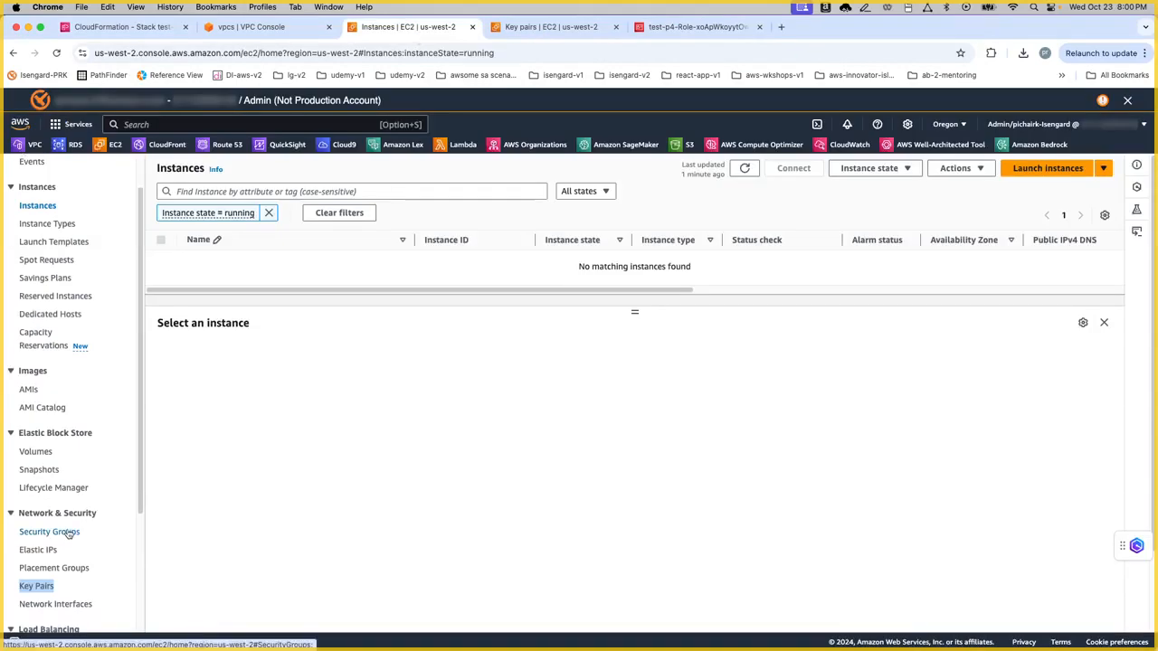
right_click(69, 532)
click(138, 441)
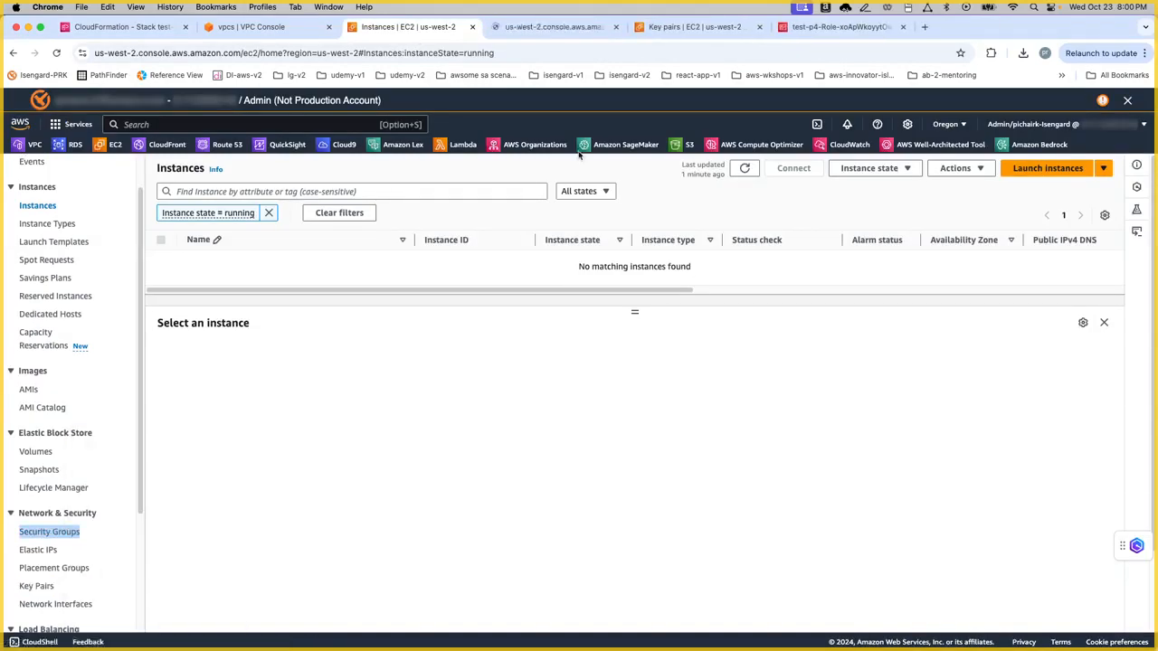
click(567, 28)
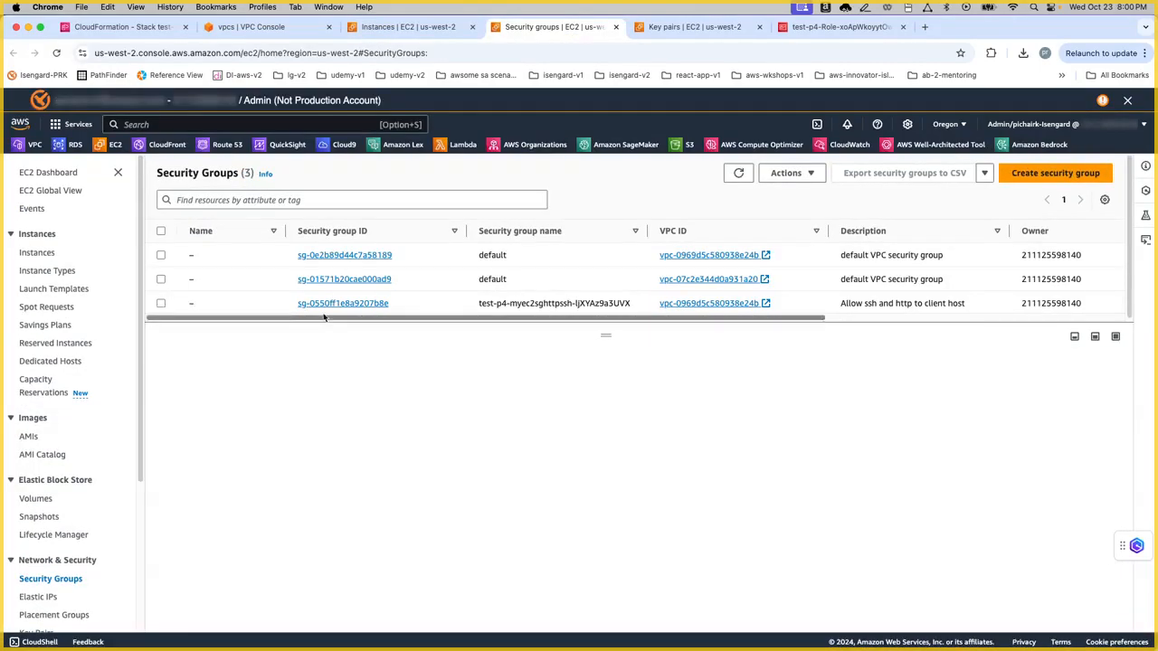
Step: Select the test-p4 myec2sghttpssh security group and examine its inbound rules, including the SSH port
drag(479, 303, 508, 304)
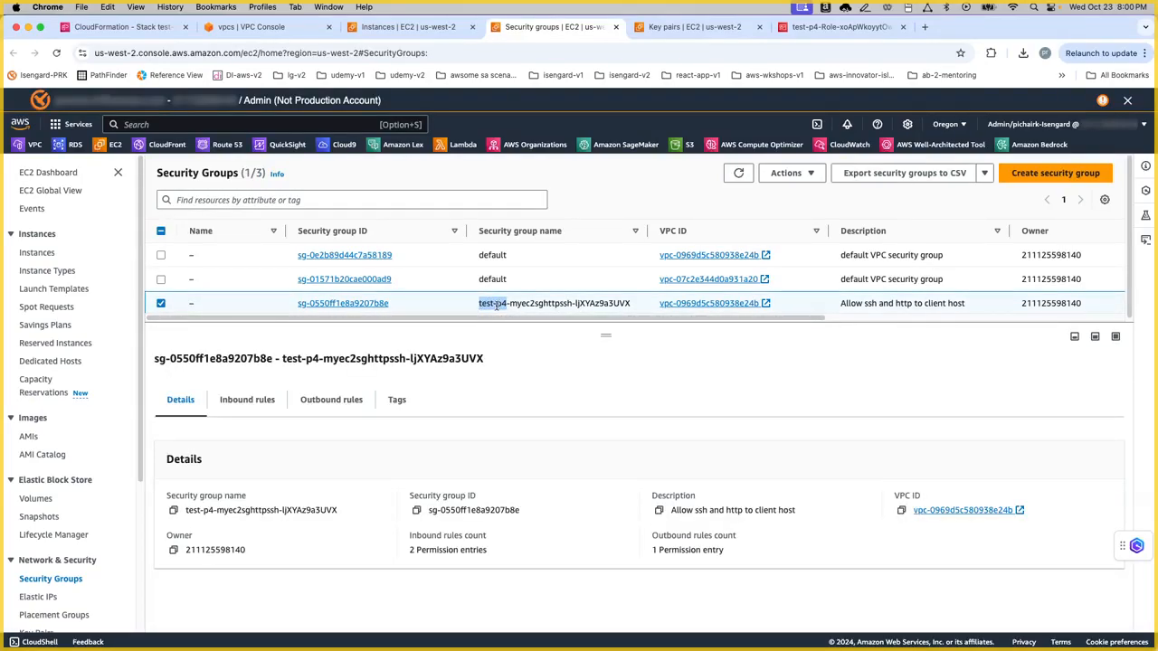
drag(510, 304, 594, 306)
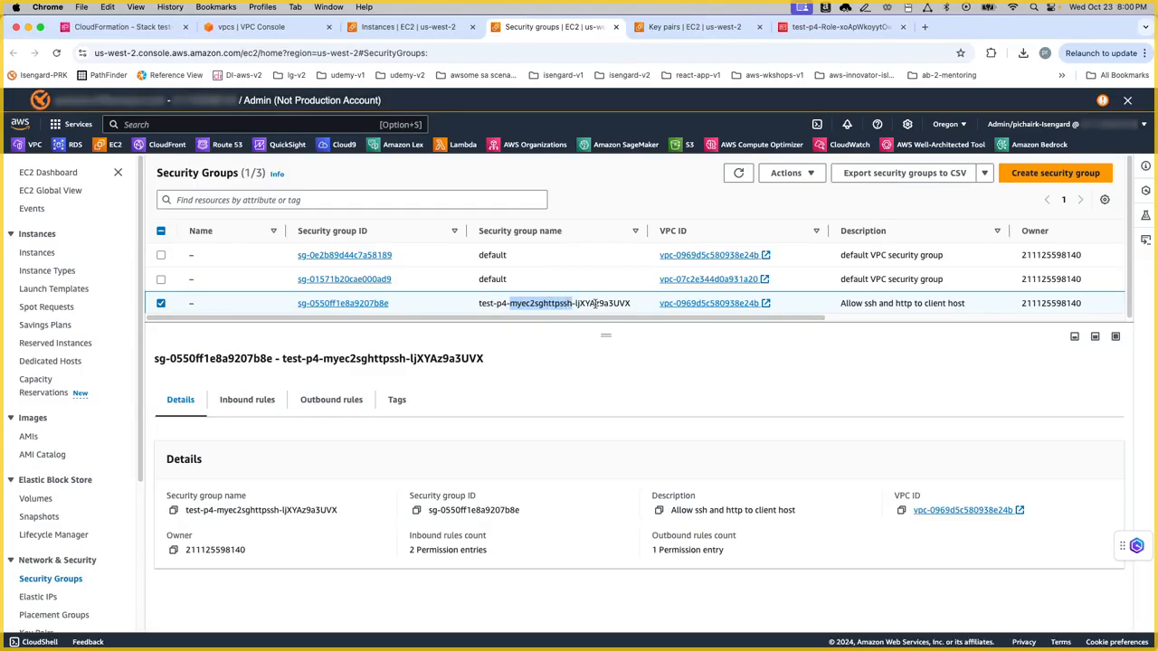
click(247, 399)
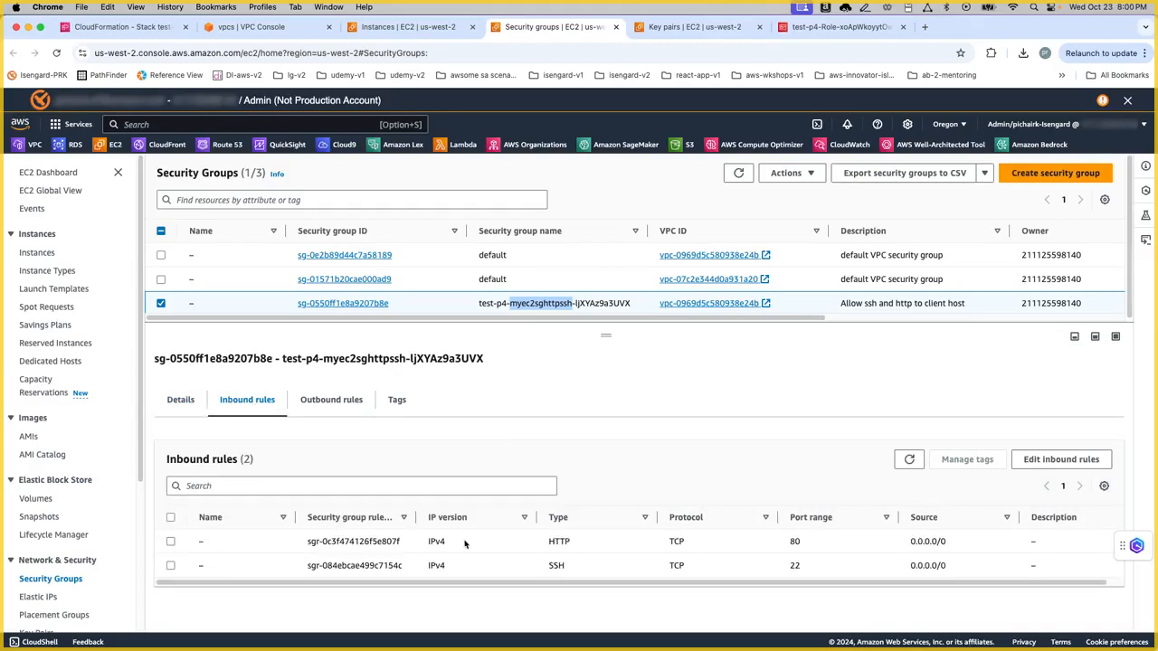
double_click(791, 568)
click(798, 592)
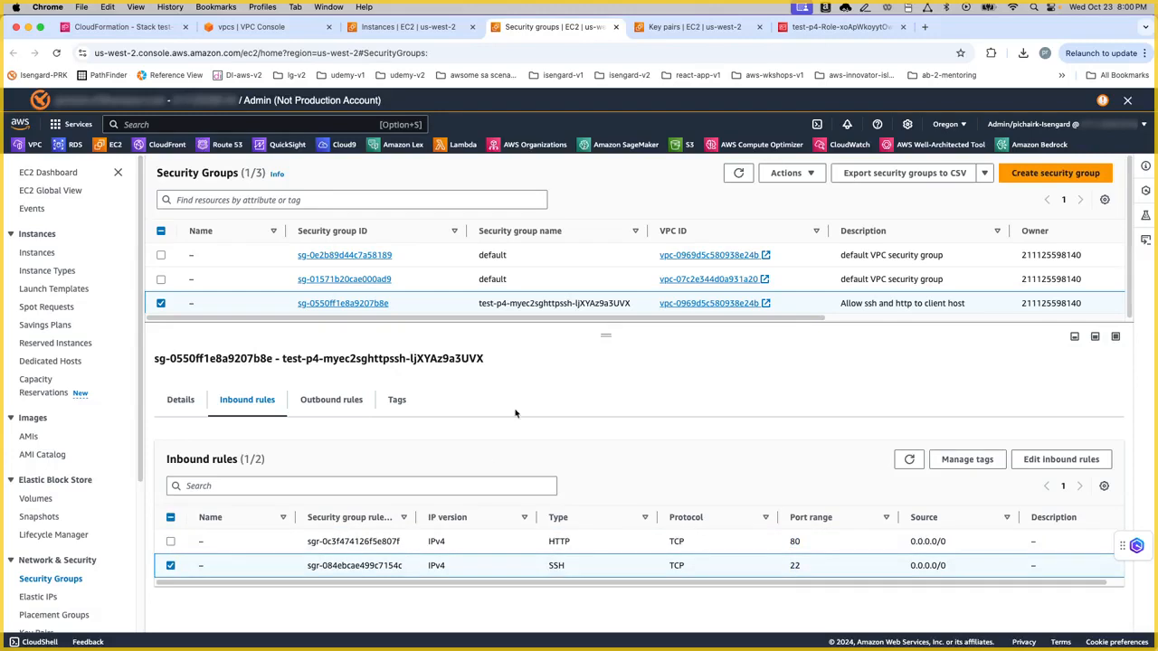
Step: Refresh the running EC2 instances and select the t2.micro instance to view its details
click(418, 28)
click(745, 169)
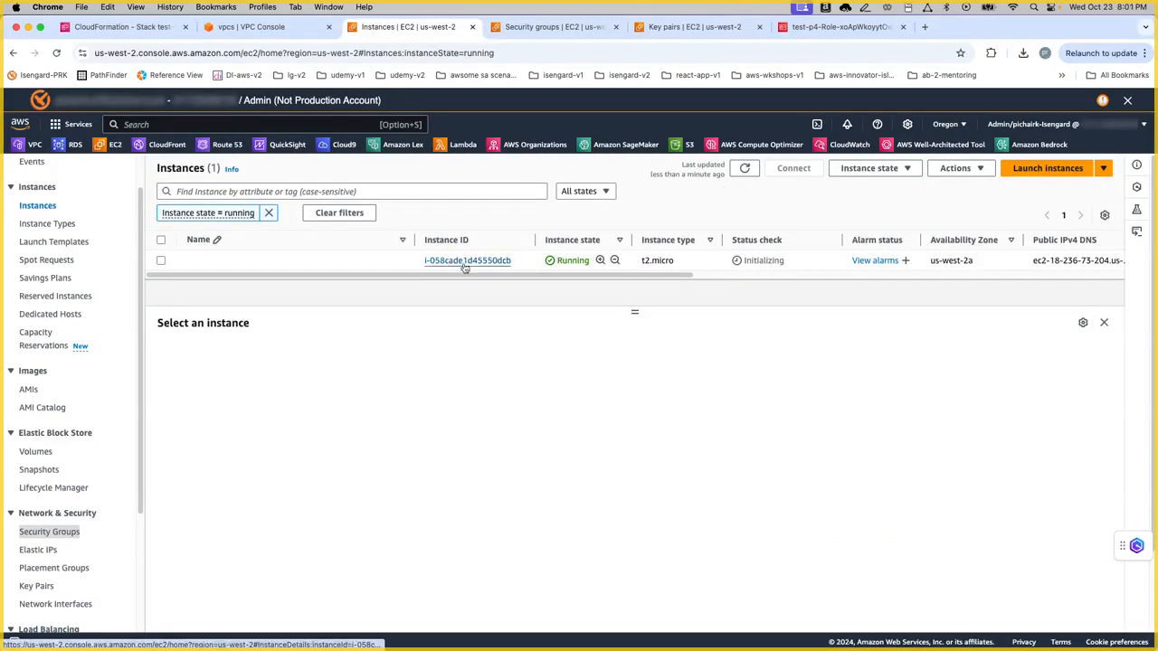
click(161, 261)
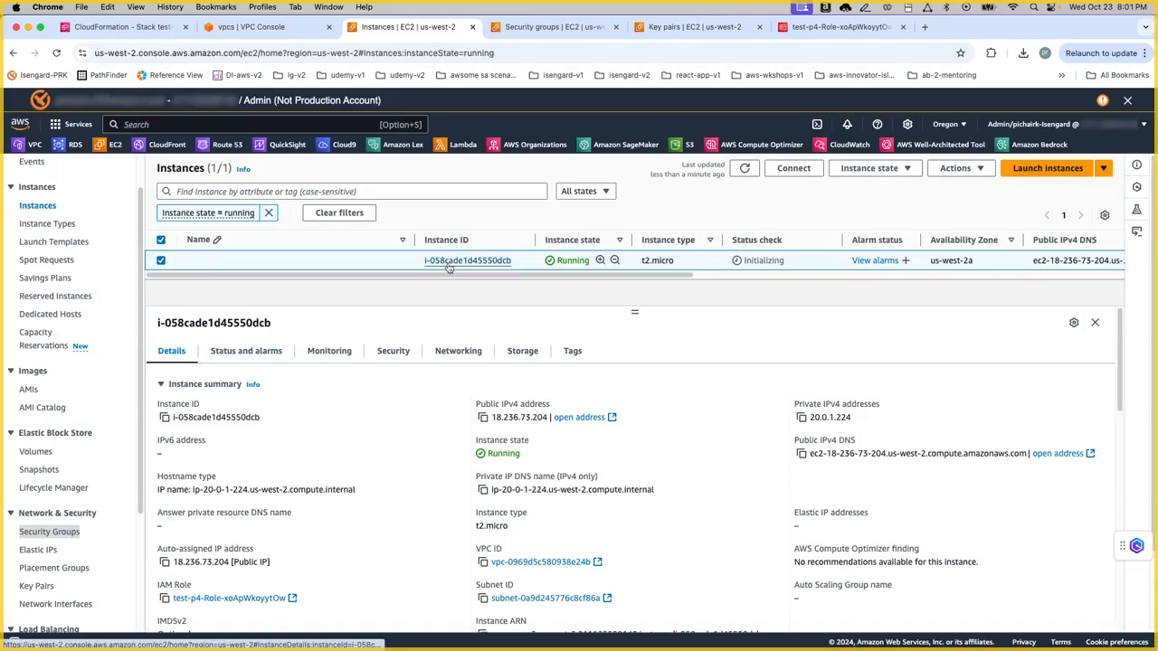
Step: Examine the t2.micro instance's details, including its assigned key pair, and its security groups and inbound rules
scroll(311, 391, down, 1)
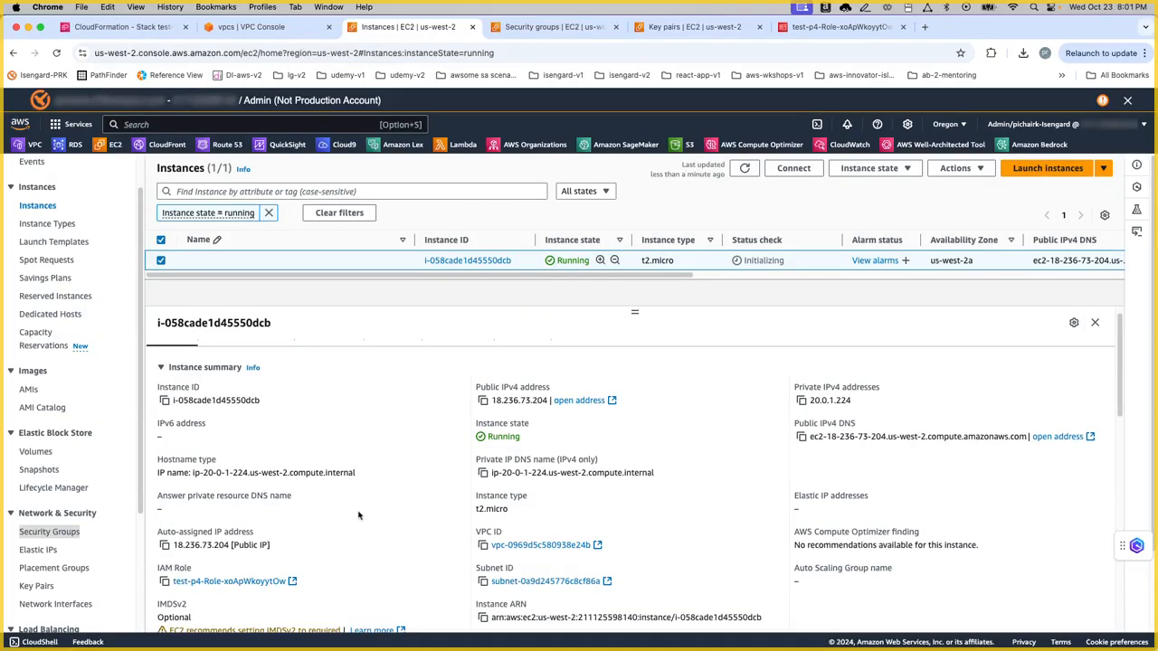
scroll(360, 511, down, 3)
scroll(360, 509, down, 7)
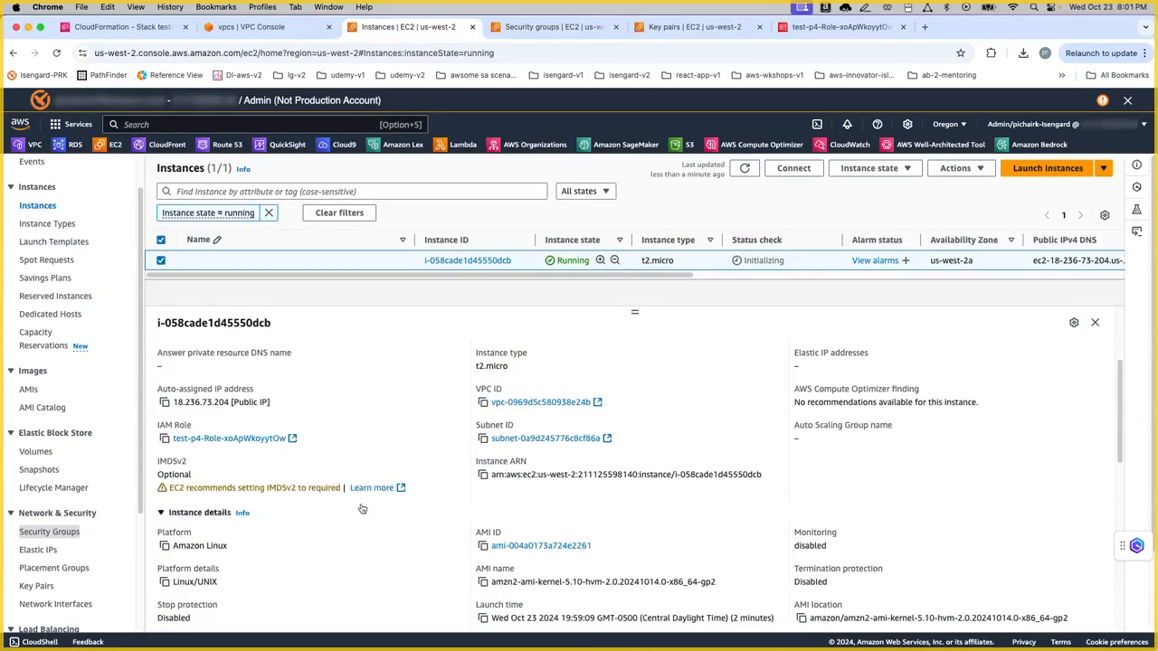
scroll(361, 505, down, 6)
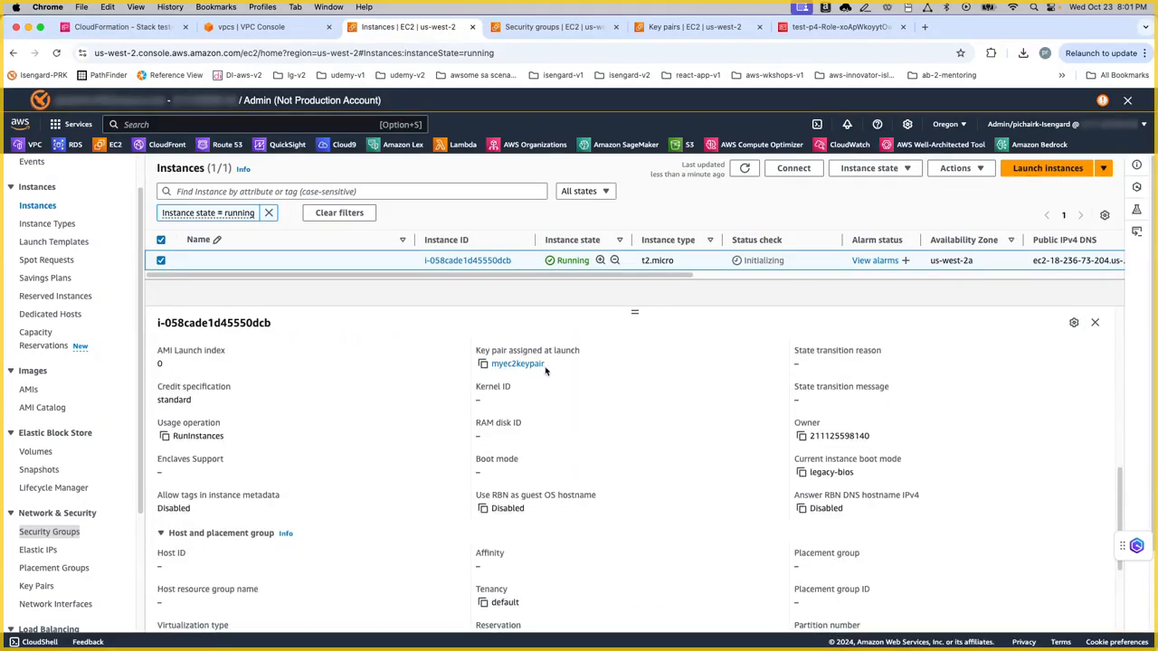
scroll(543, 376, up, 7)
scroll(543, 376, up, 8)
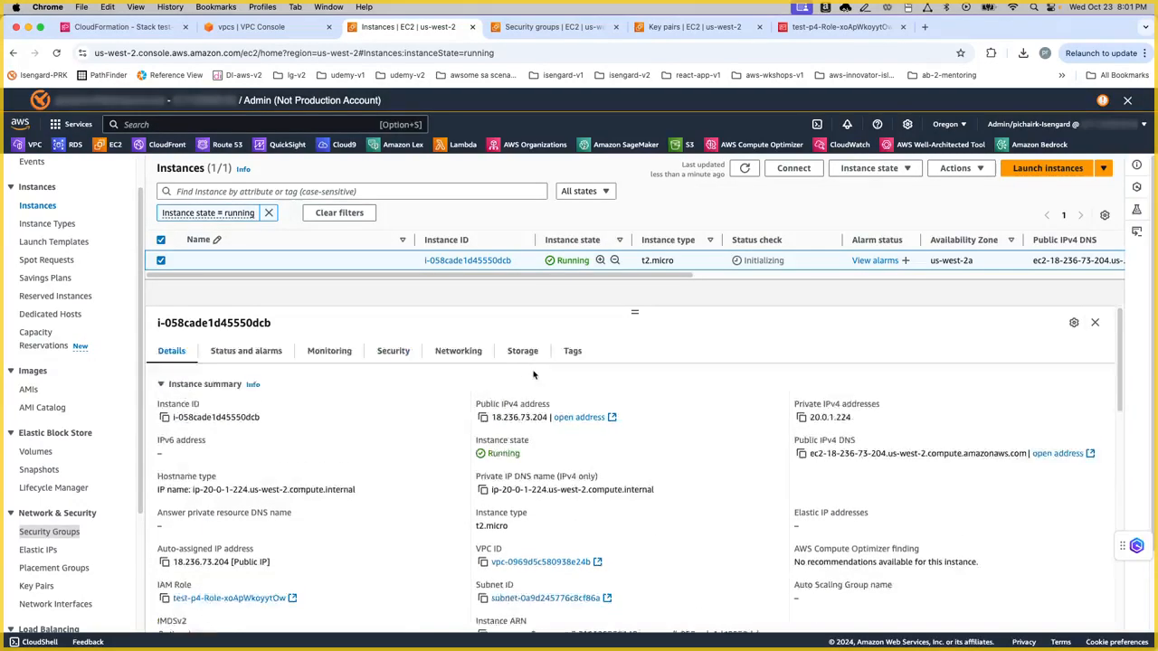
click(387, 351)
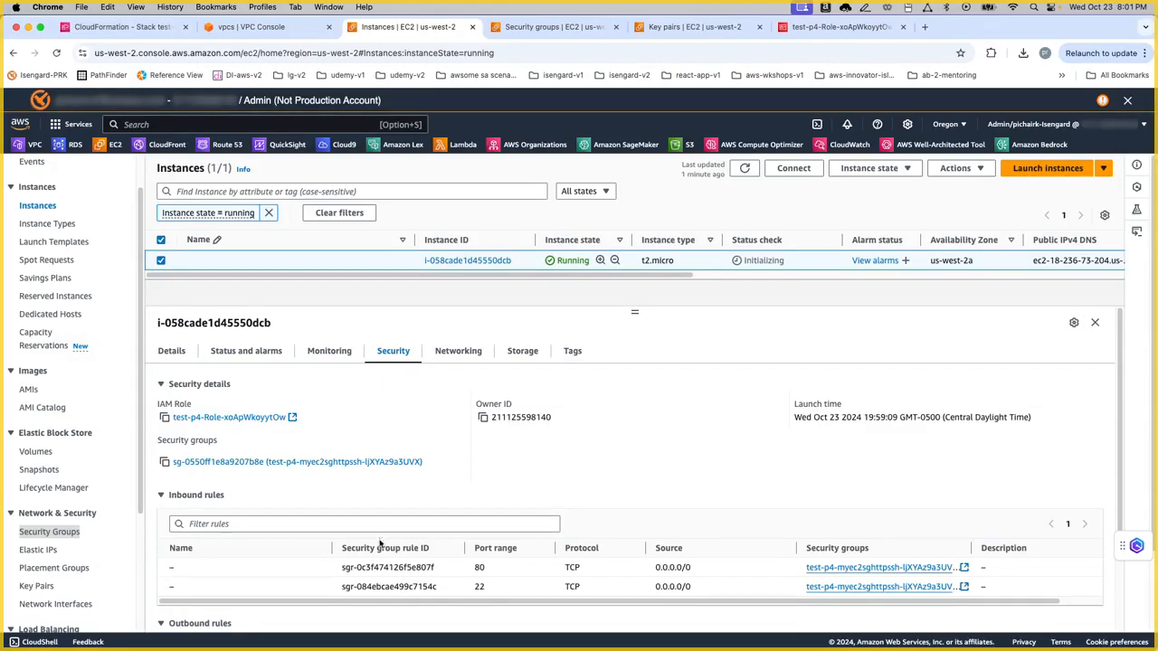
Step: Refresh the running instances list repeatedly to check the t2.micro instance's status check
click(745, 168)
click(747, 168)
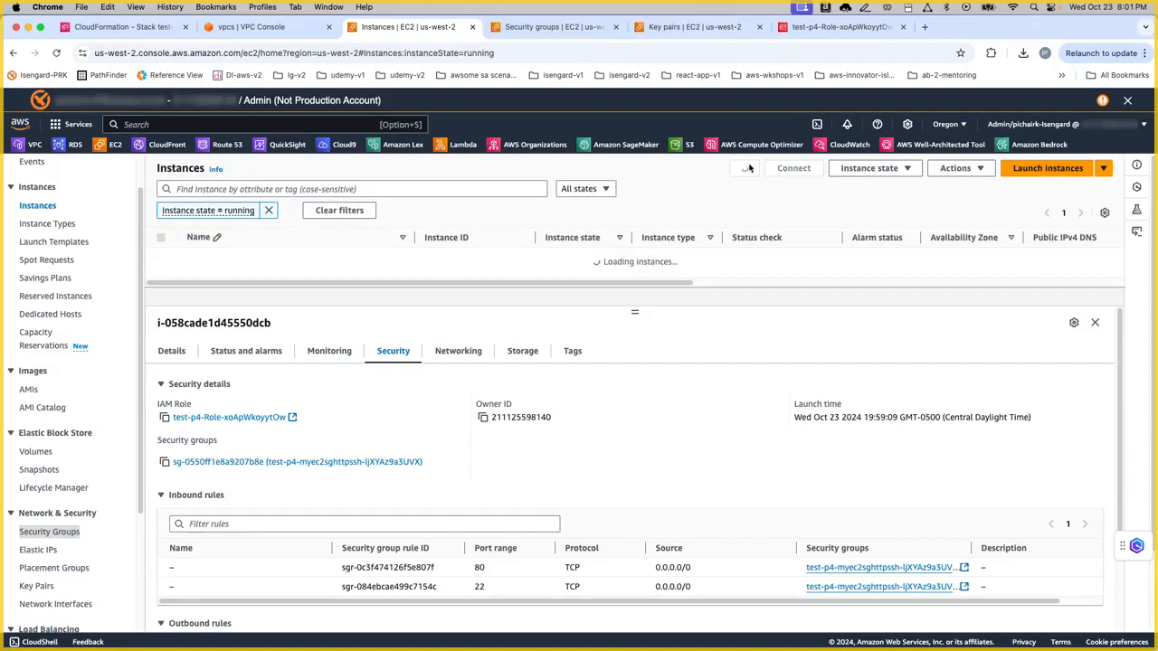
click(747, 168)
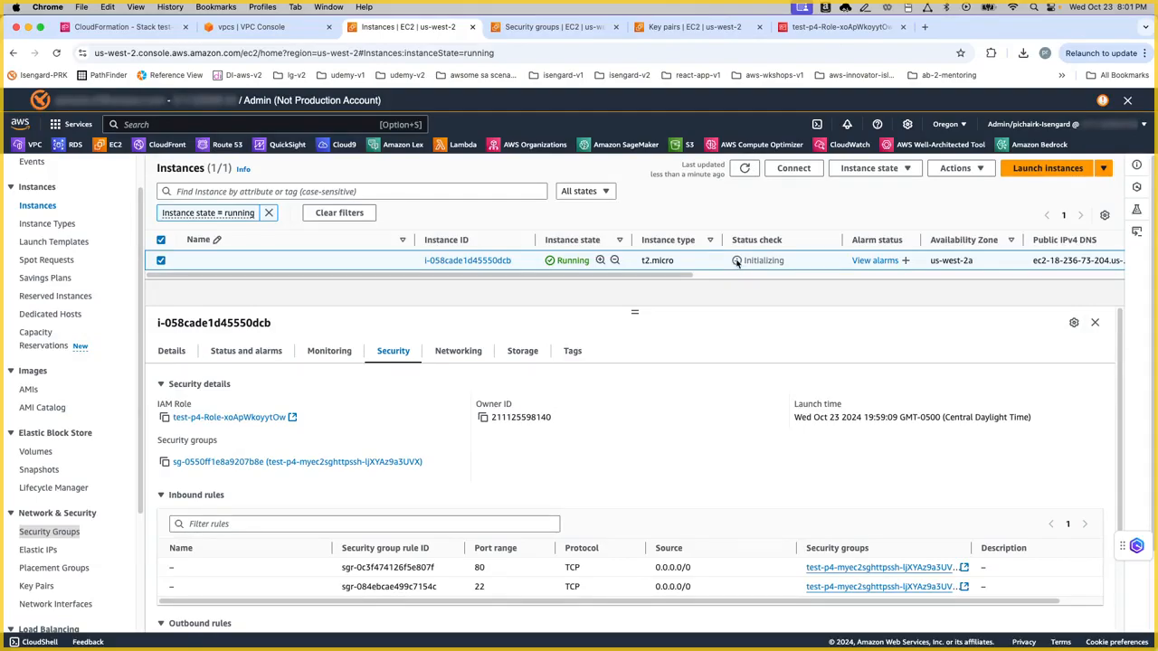
click(745, 167)
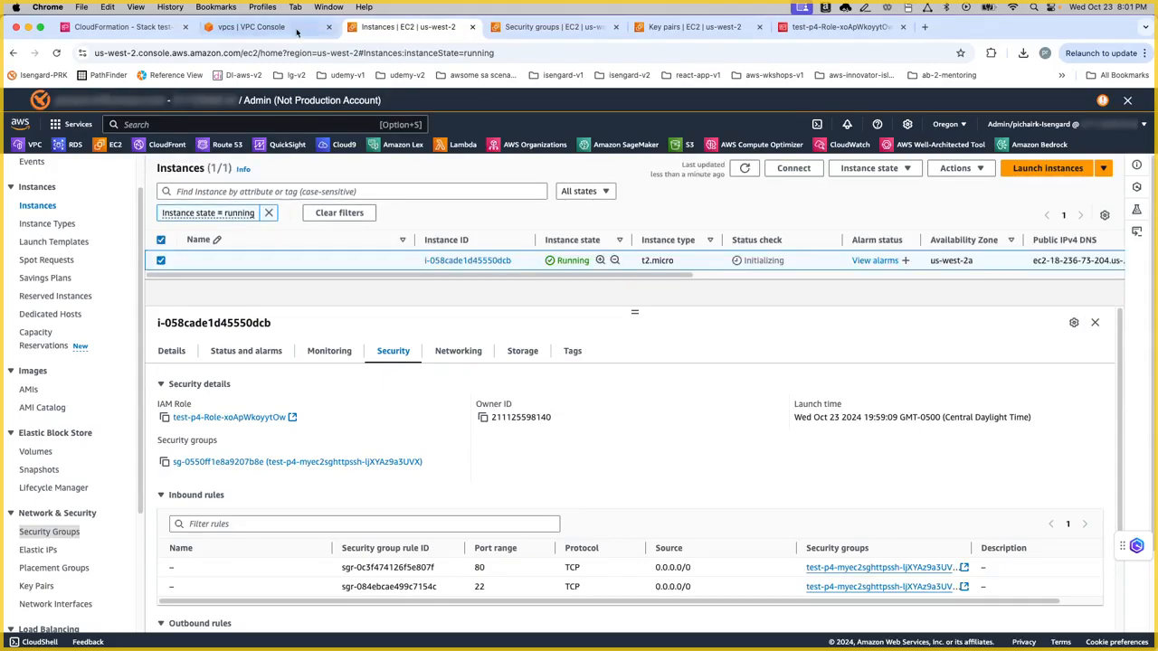
Step: Return to the test-p4 stack in CloudFormation, refresh its events and check the stack's creation status
click(117, 26)
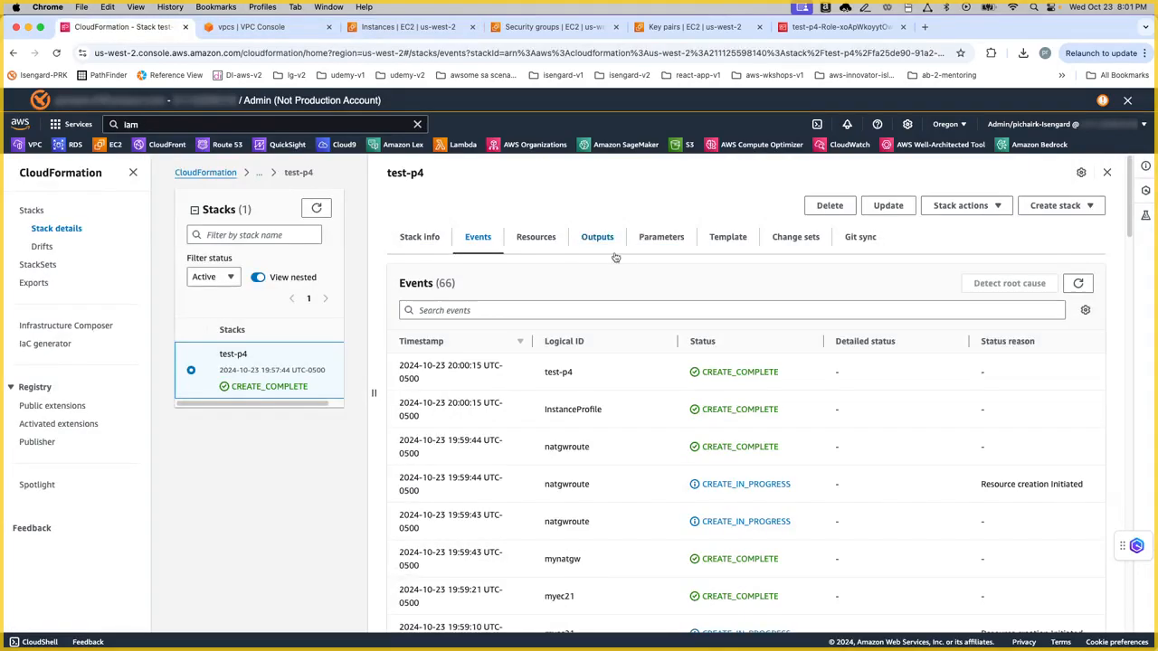
click(1078, 283)
click(1078, 283)
drag(232, 387, 306, 386)
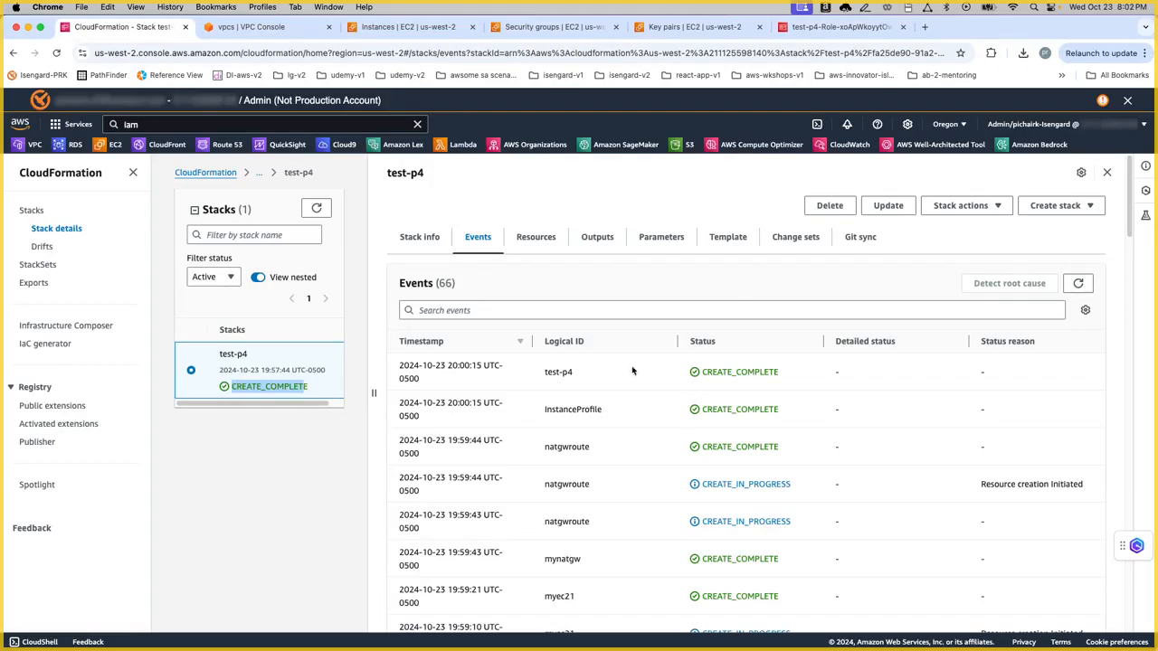
drag(699, 372, 781, 374)
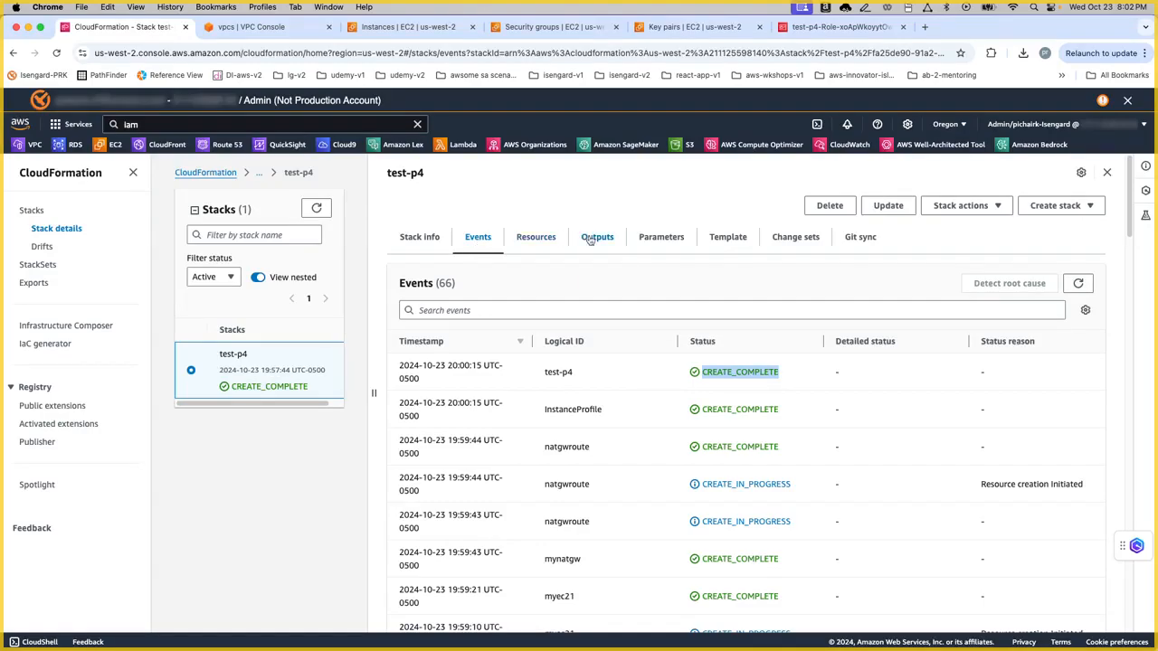
Step: Open the test-p4 stack's resources and look through the whole list with their types and statuses
click(540, 239)
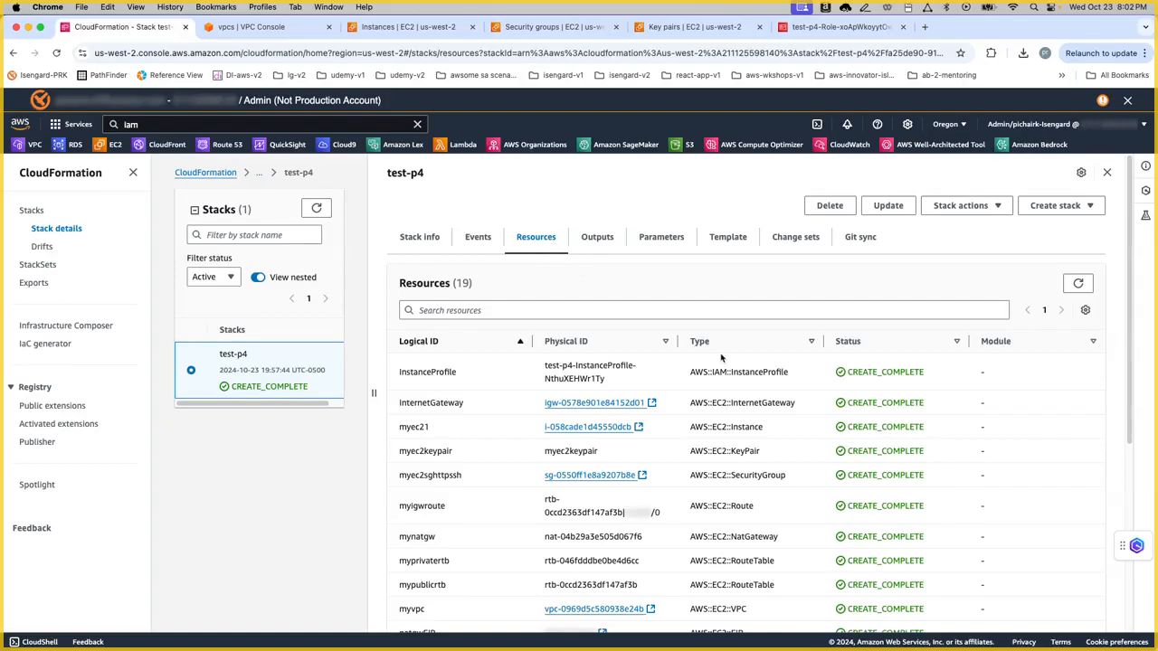
scroll(531, 336, down, 1)
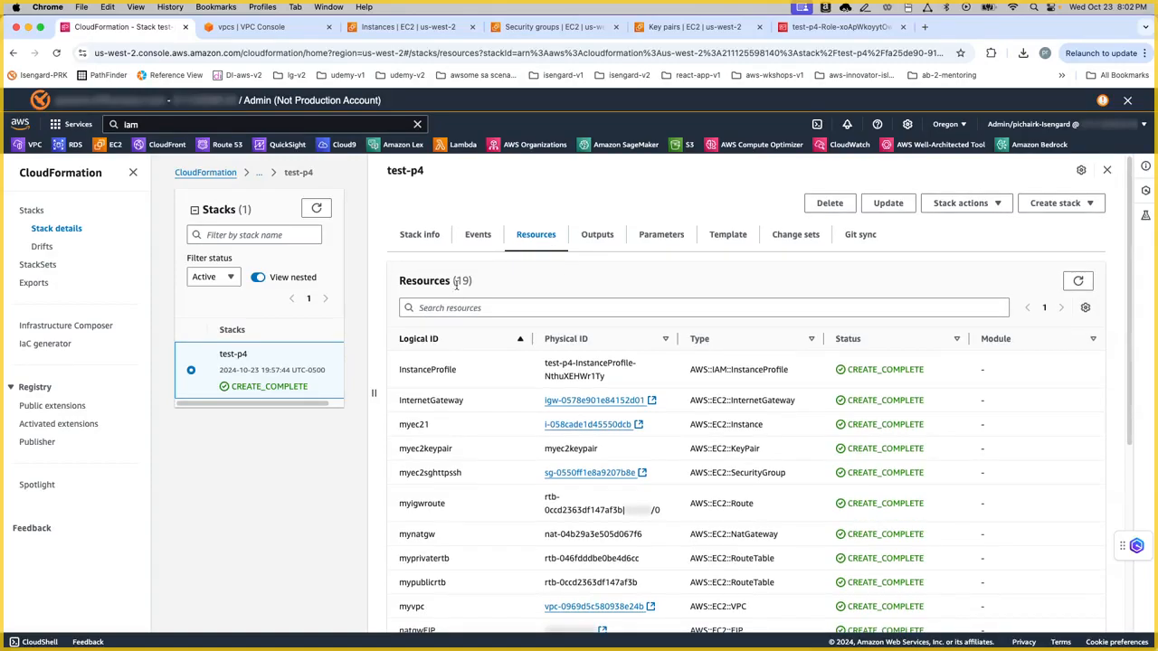
scroll(498, 326, down, 3)
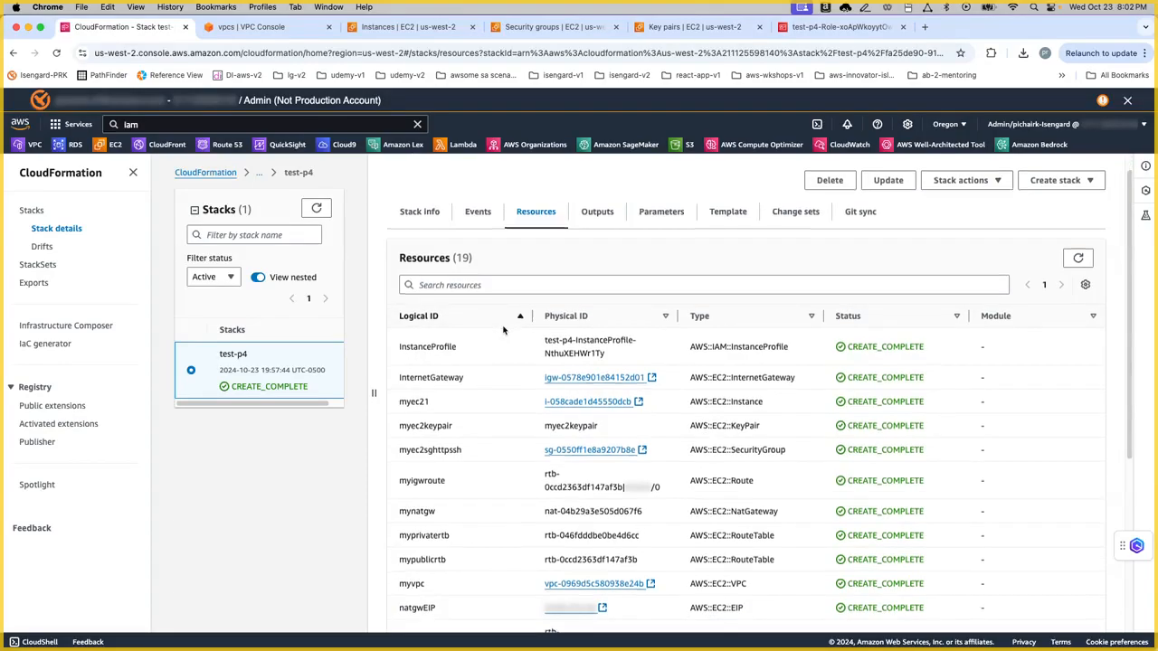
scroll(504, 330, down, 4)
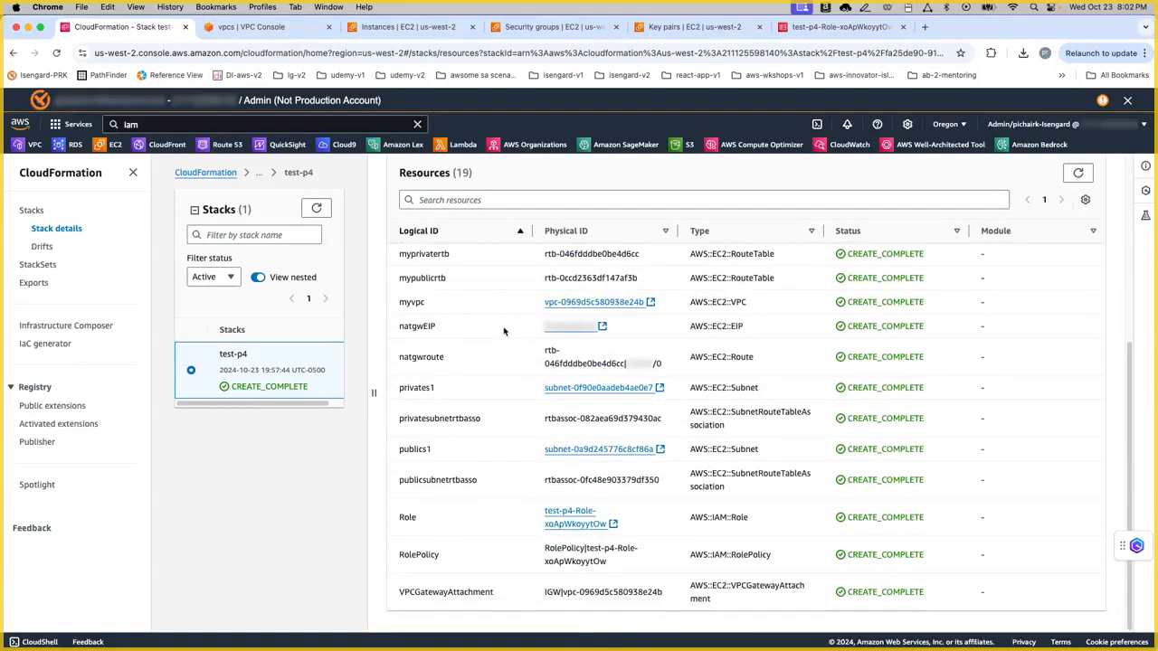
scroll(504, 330, up, 5)
scroll(508, 342, up, 2)
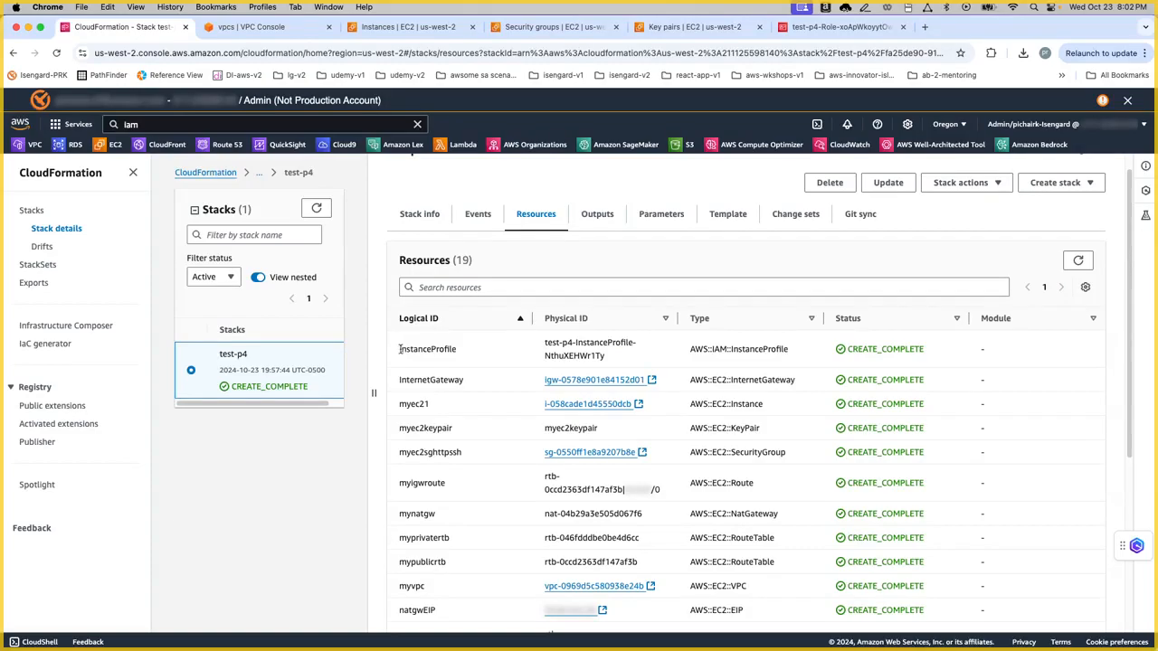
Step: Review the InstanceProfile, myec21, myec2keypair and myec2sghttpssh resources, then the remaining network resources, including publics1
drag(401, 350, 473, 351)
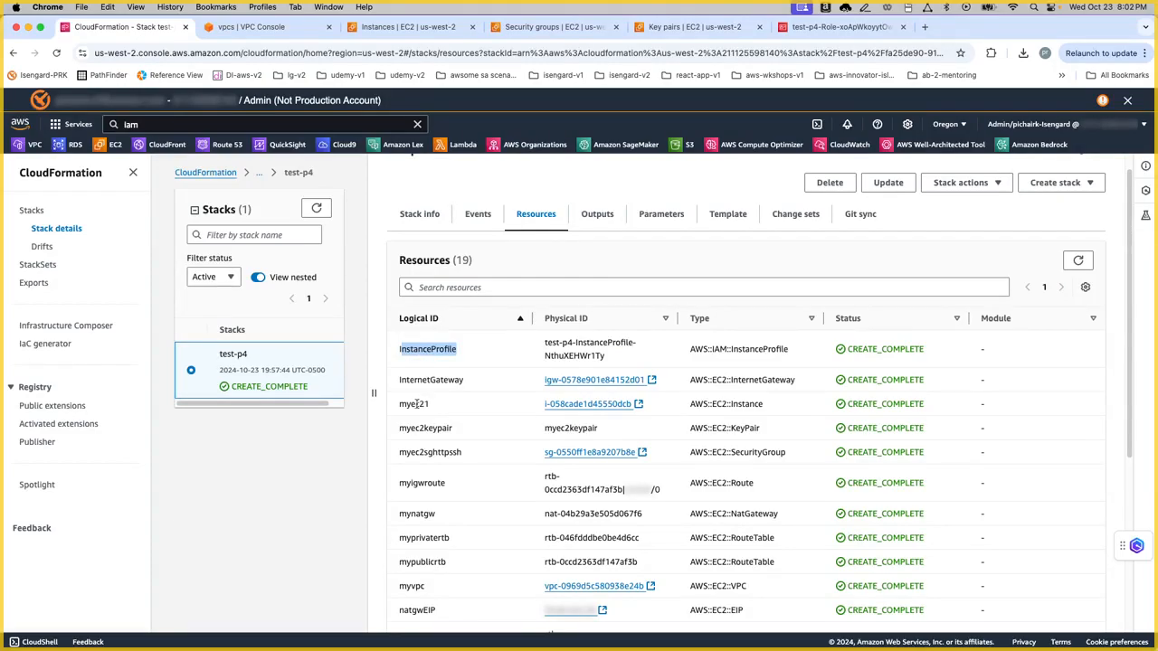
drag(402, 404, 460, 406)
drag(399, 428, 478, 434)
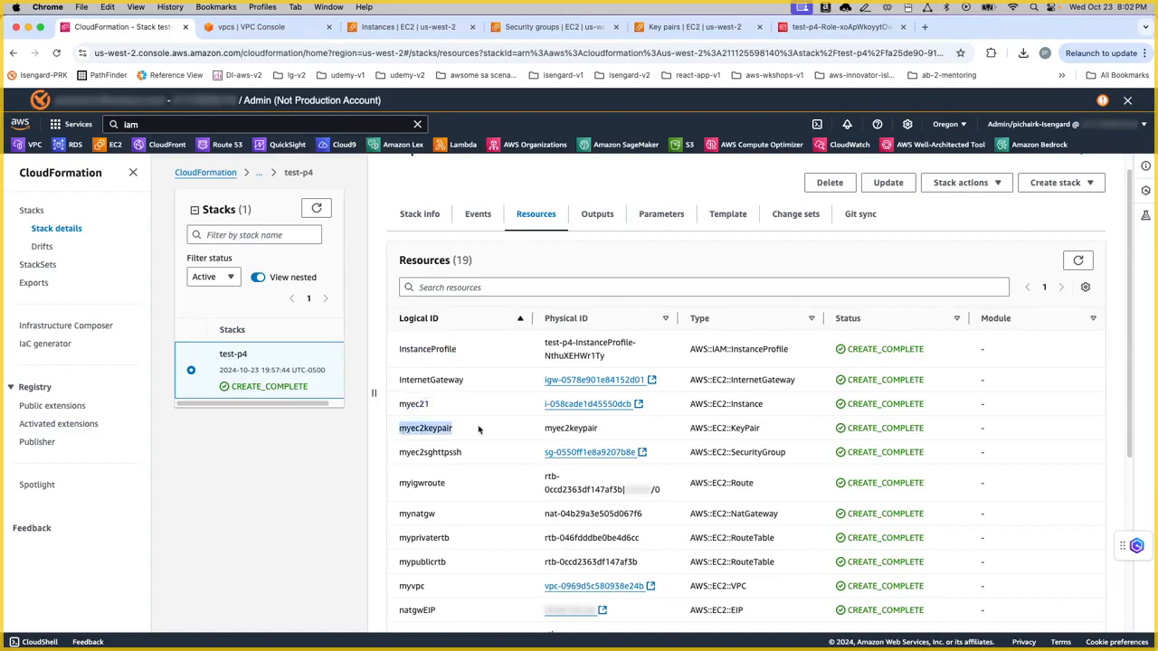
drag(395, 457, 490, 459)
click(488, 459)
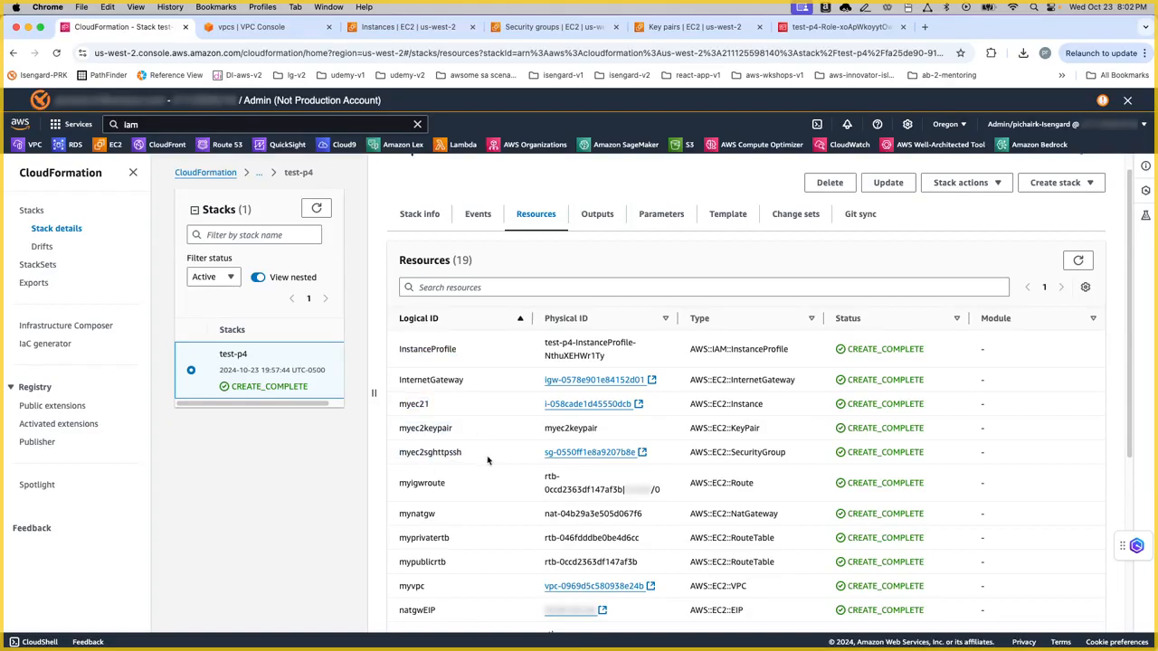
scroll(489, 460, down, 1)
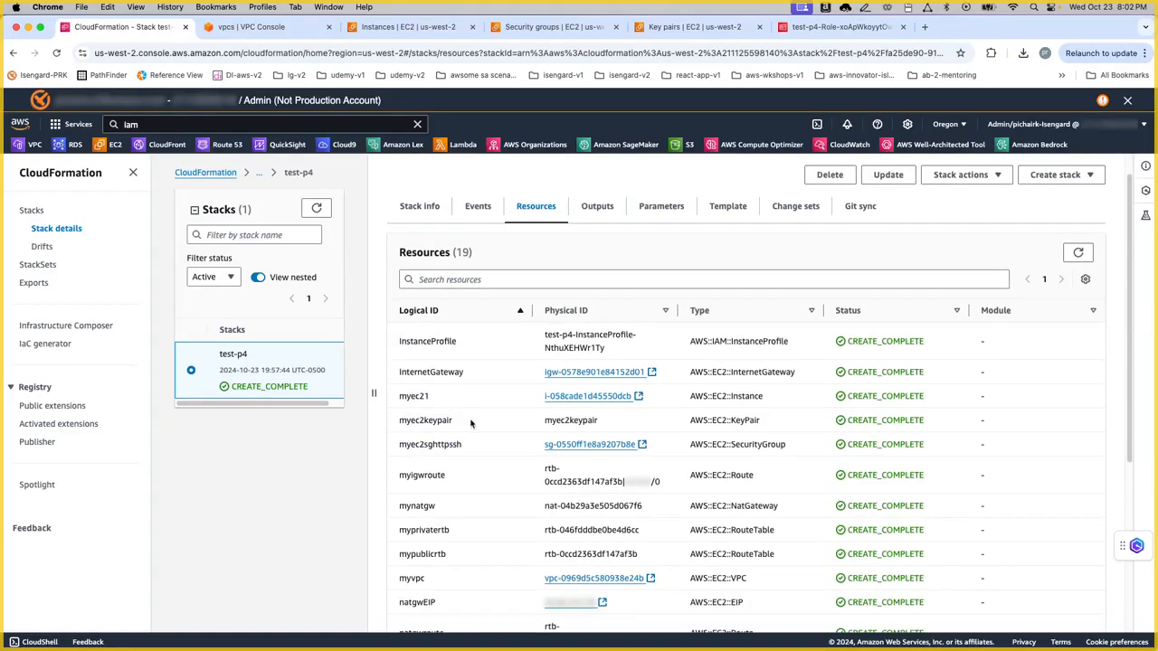
scroll(462, 411, down, 5)
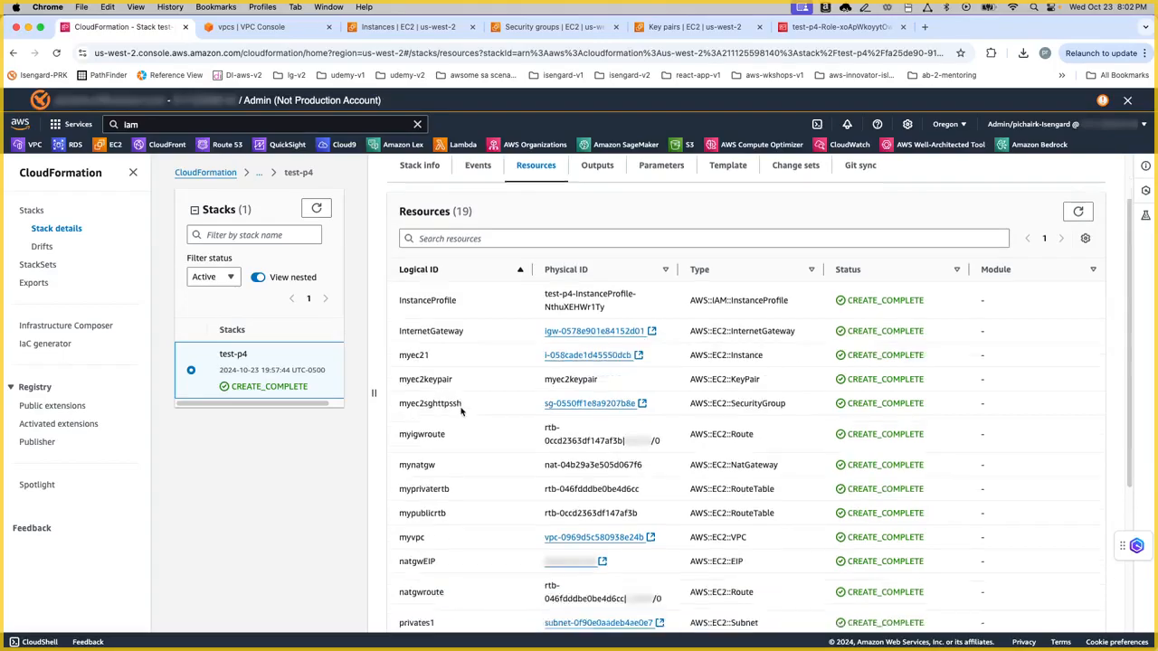
scroll(463, 410, down, 5)
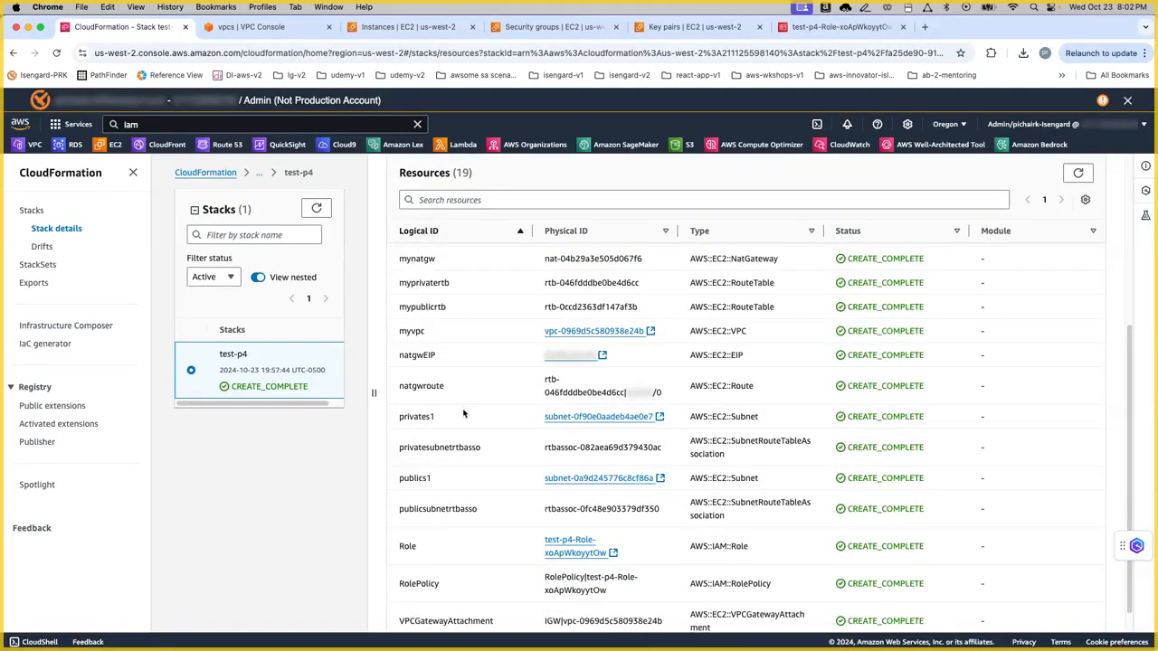
double_click(412, 476)
click(482, 469)
scroll(482, 387, up, 10)
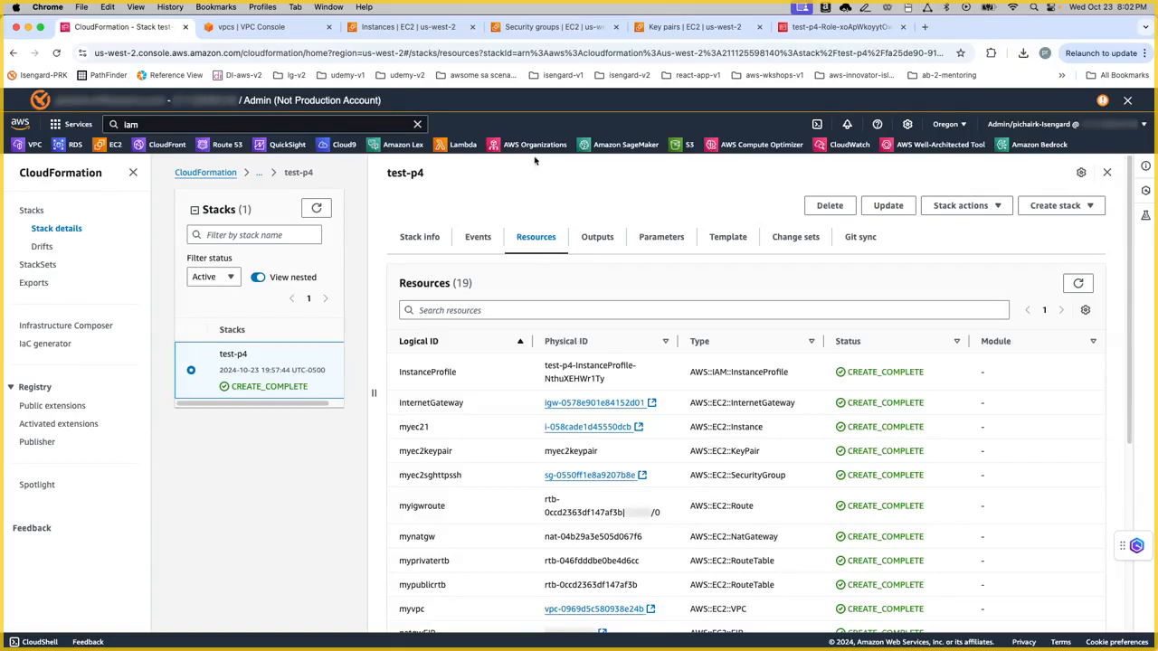
Step: Refresh the EC2 instance's status and connect to it with EC2 Instance Connect over its public IPv4 address as ec2-user
click(403, 28)
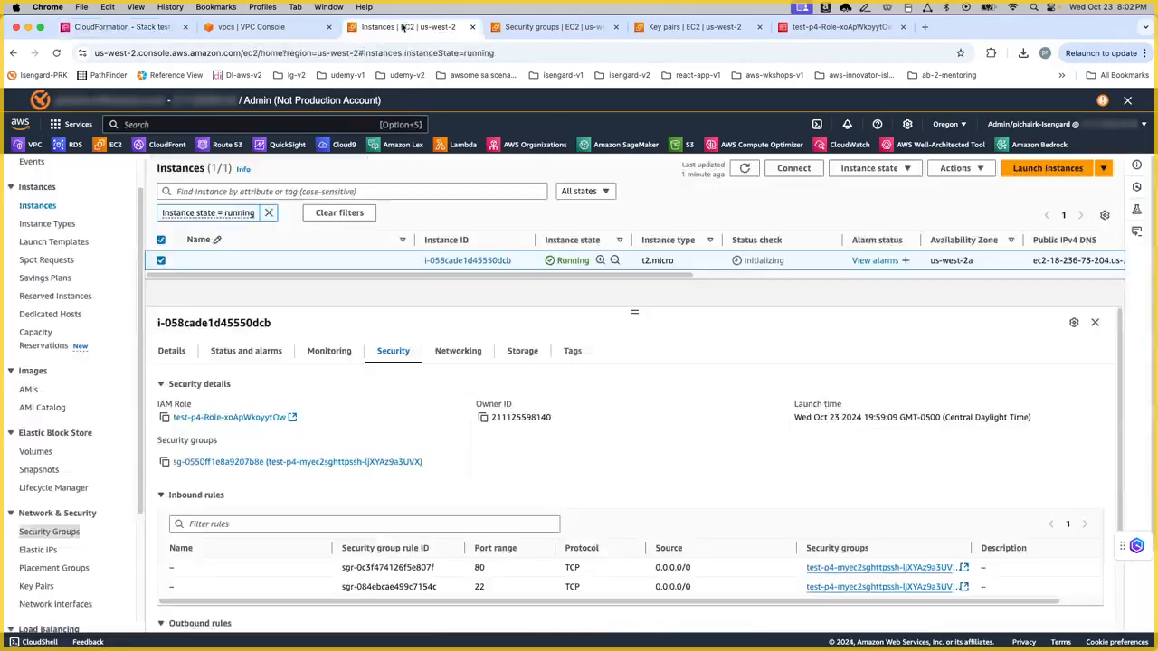
click(746, 169)
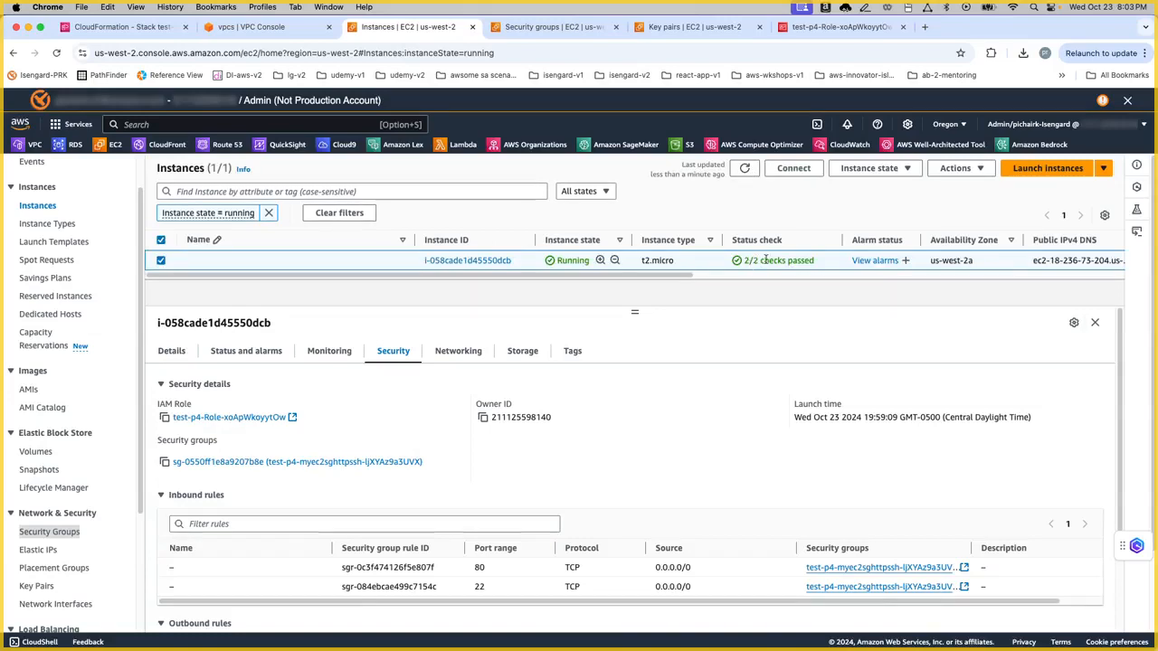
click(793, 169)
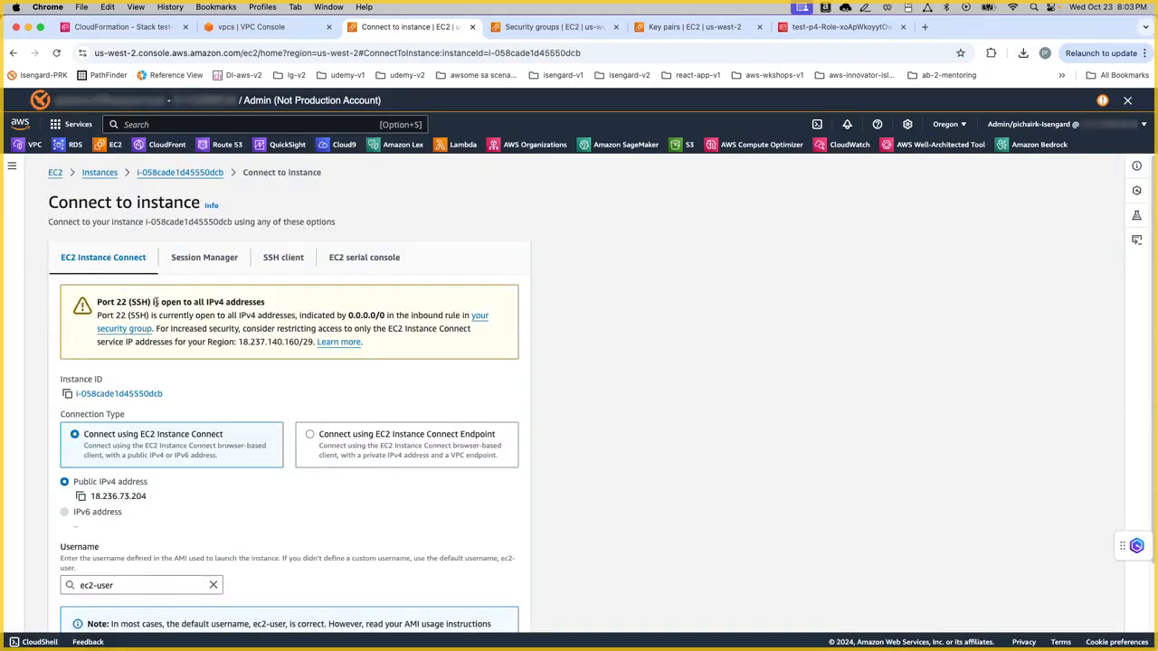
scroll(332, 325, down, 2)
scroll(332, 326, down, 1)
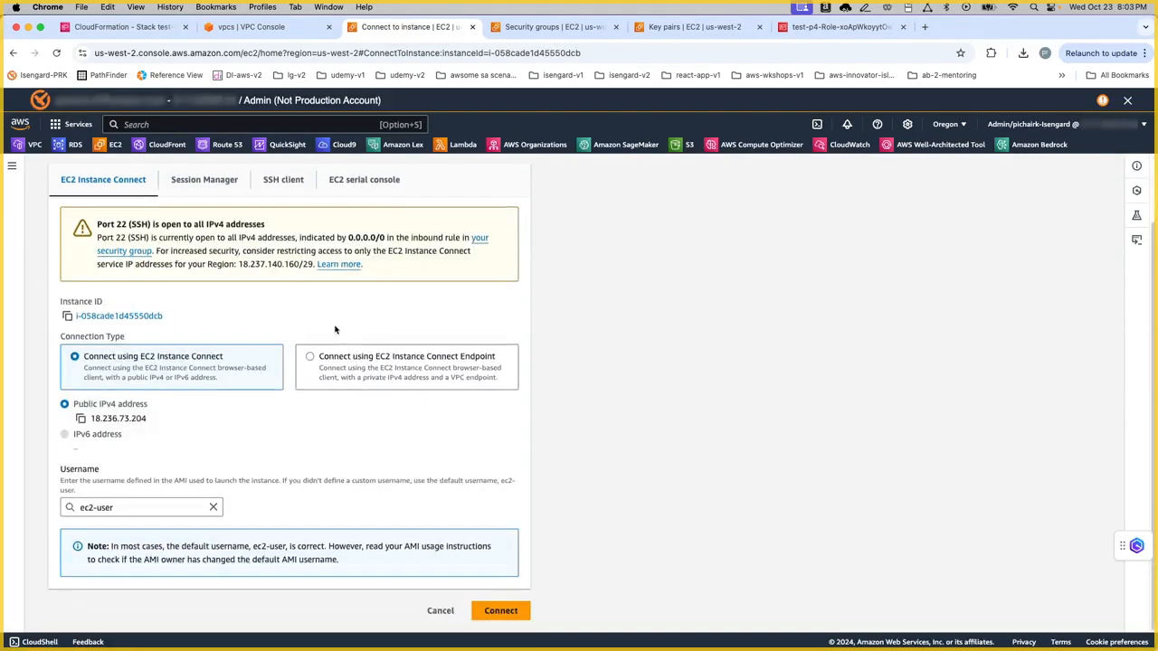
click(511, 613)
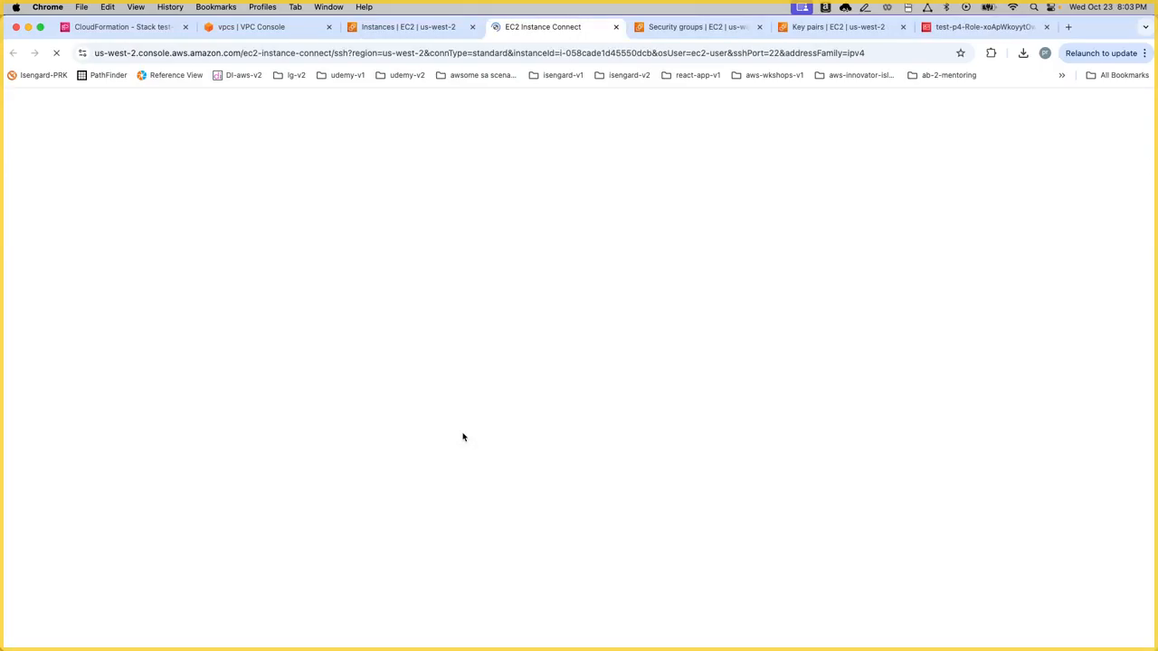